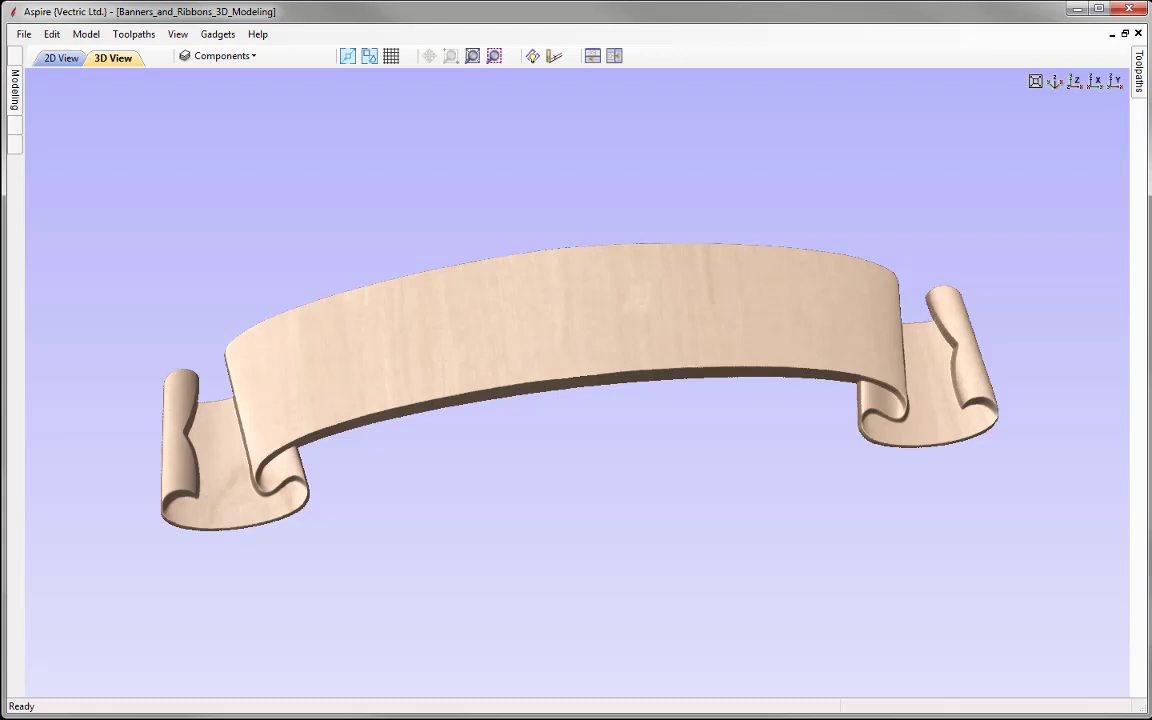
Close the current 3D banner model and open the existing file Banners_and_Ribbons_Vector_Drawing.crv.
left_click(23, 34)
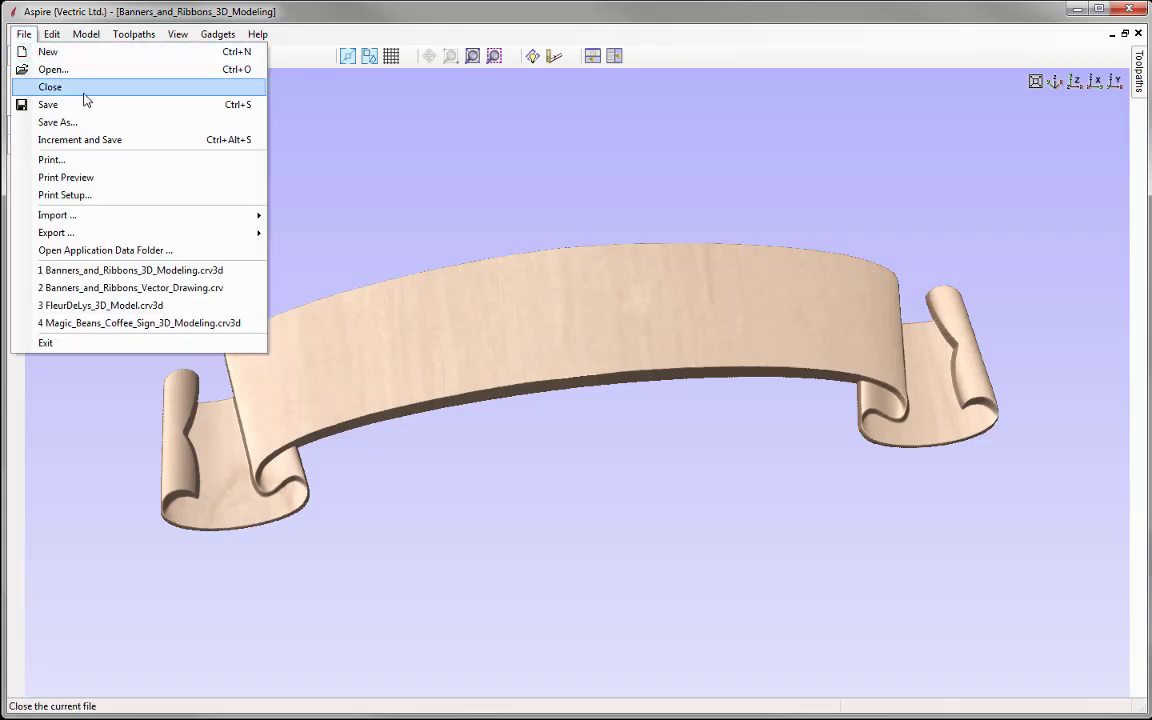
left_click(86, 90)
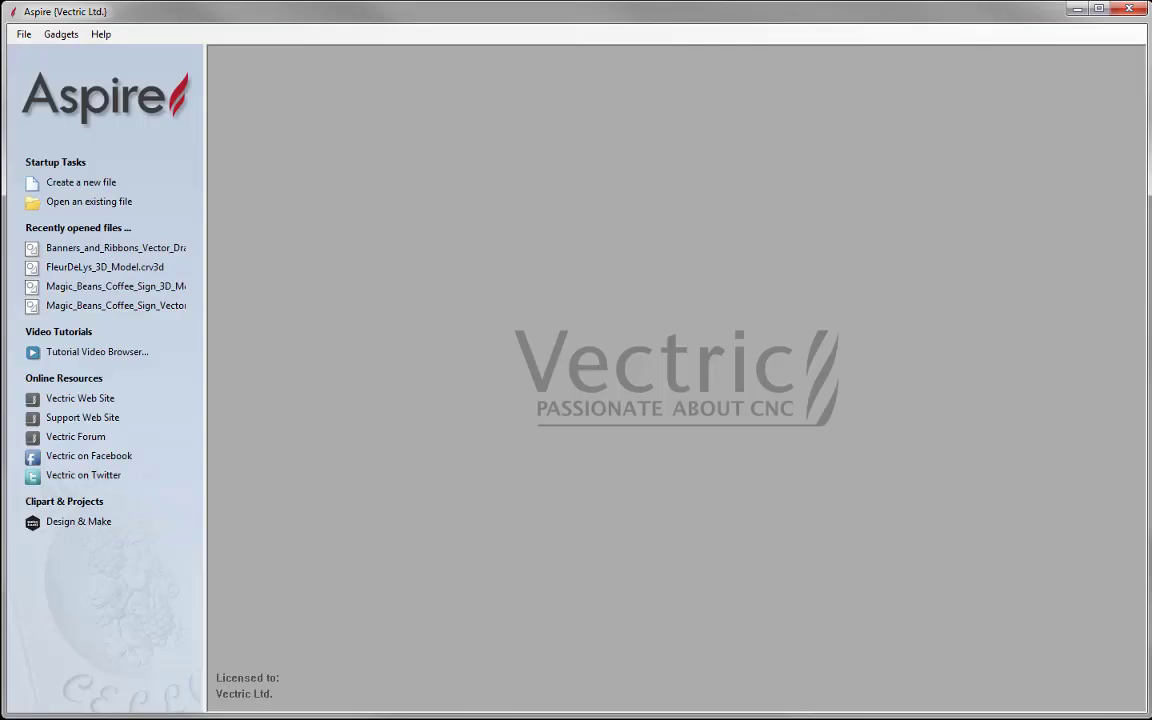
left_click(121, 203)
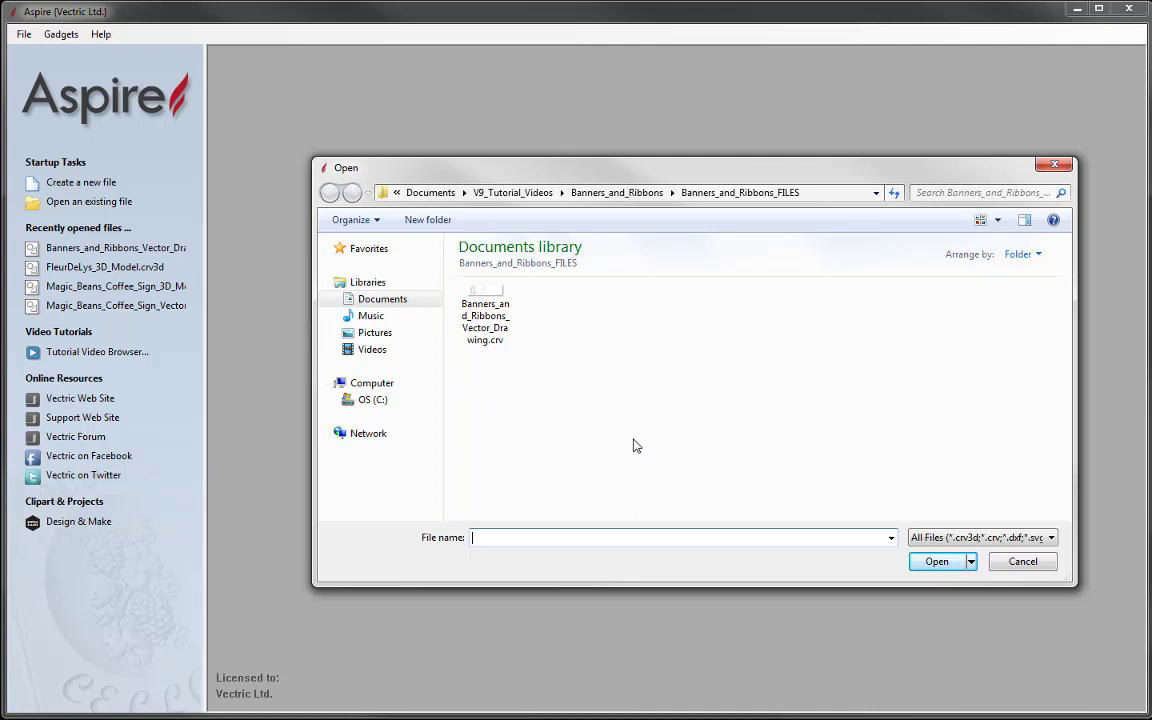
left_click(478, 308)
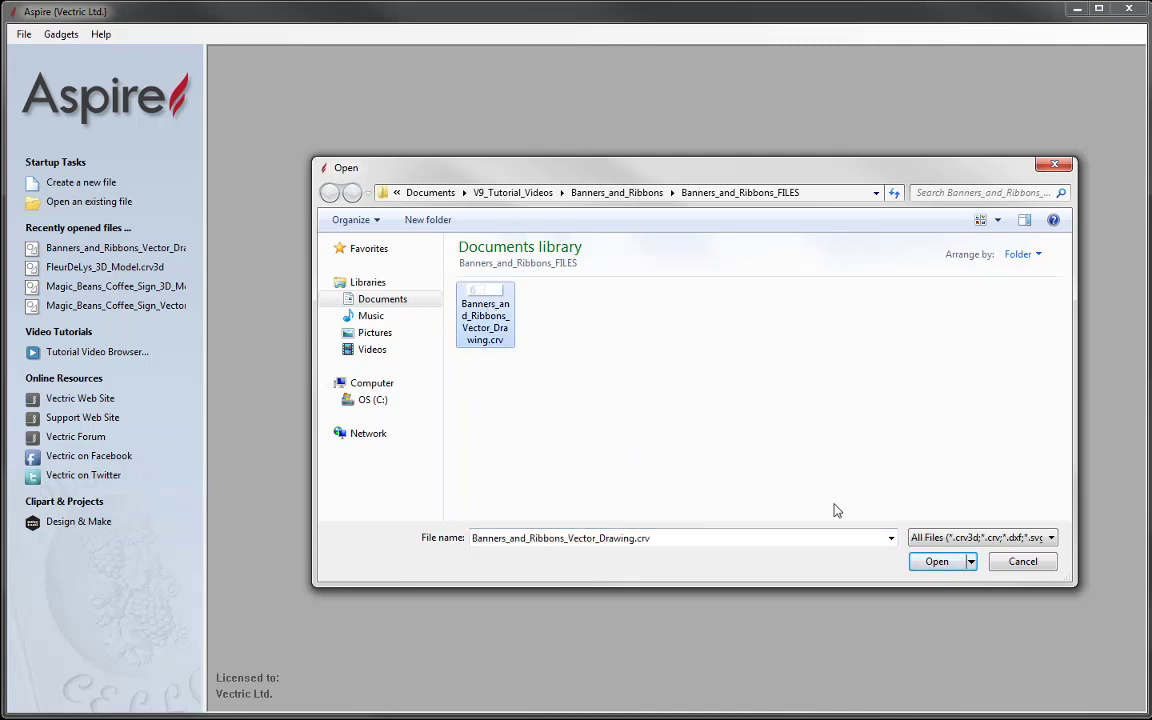
left_click(928, 563)
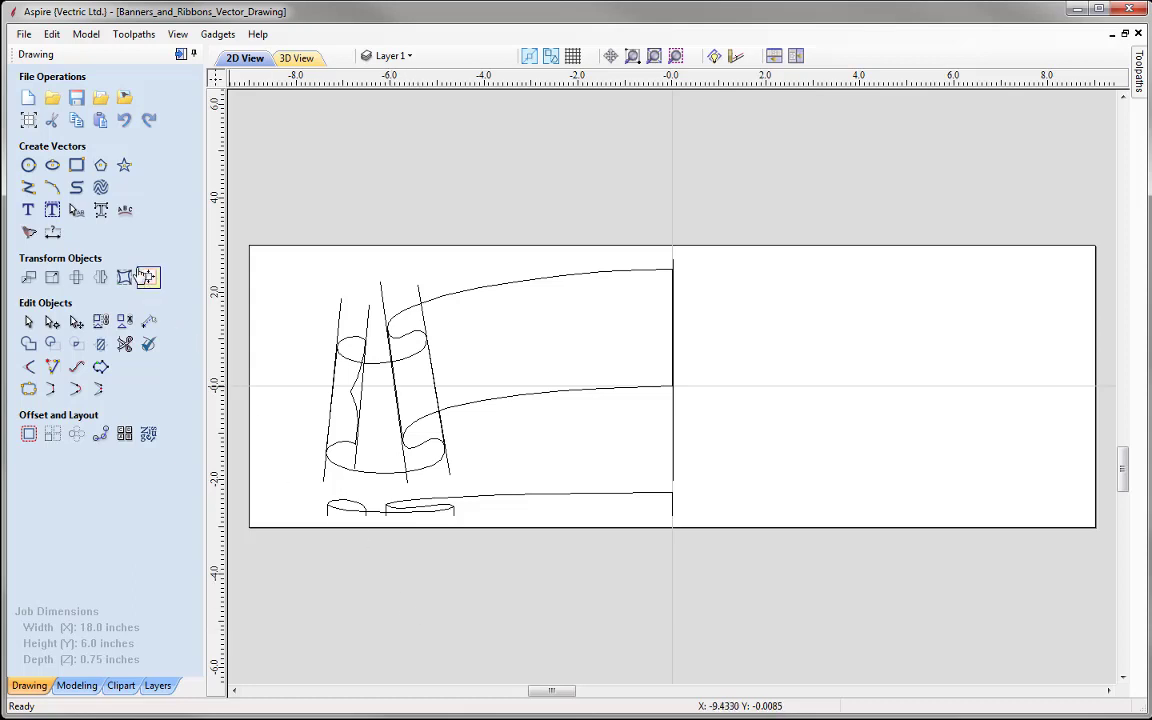
In the job setup, set the modeling resolution to Very High (7 x Slower) and the material appearance to Canadian Maple.
left_click(28, 120)
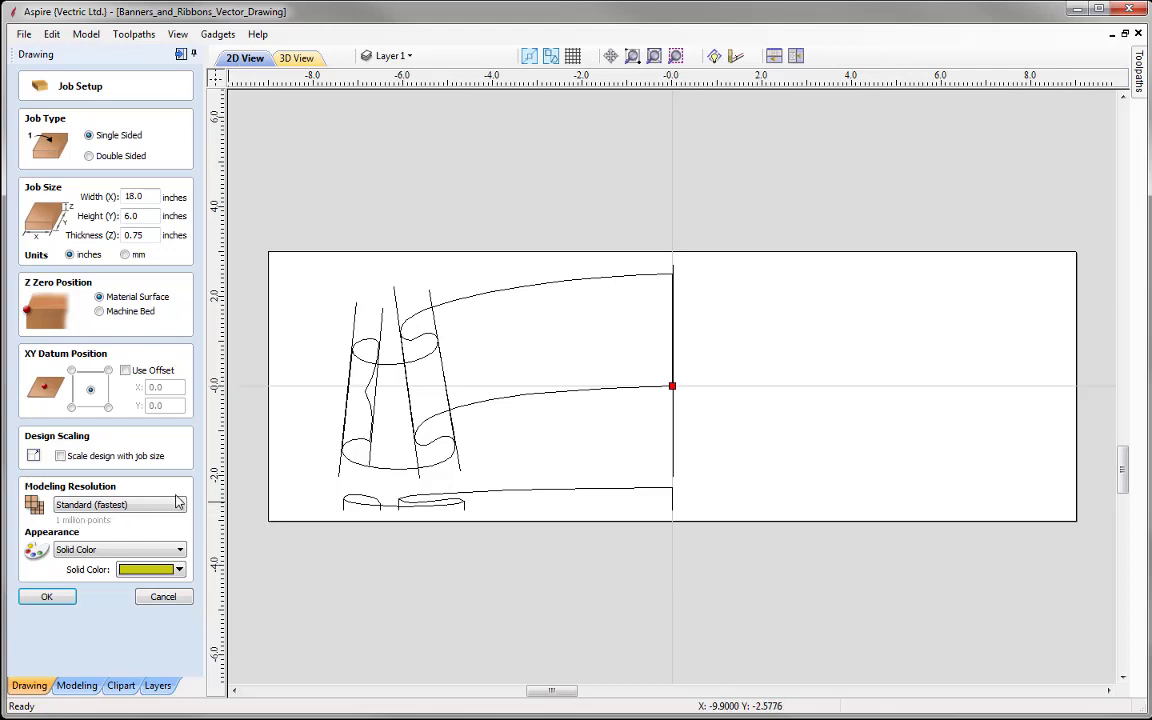
left_click(118, 505)
left_click(105, 540)
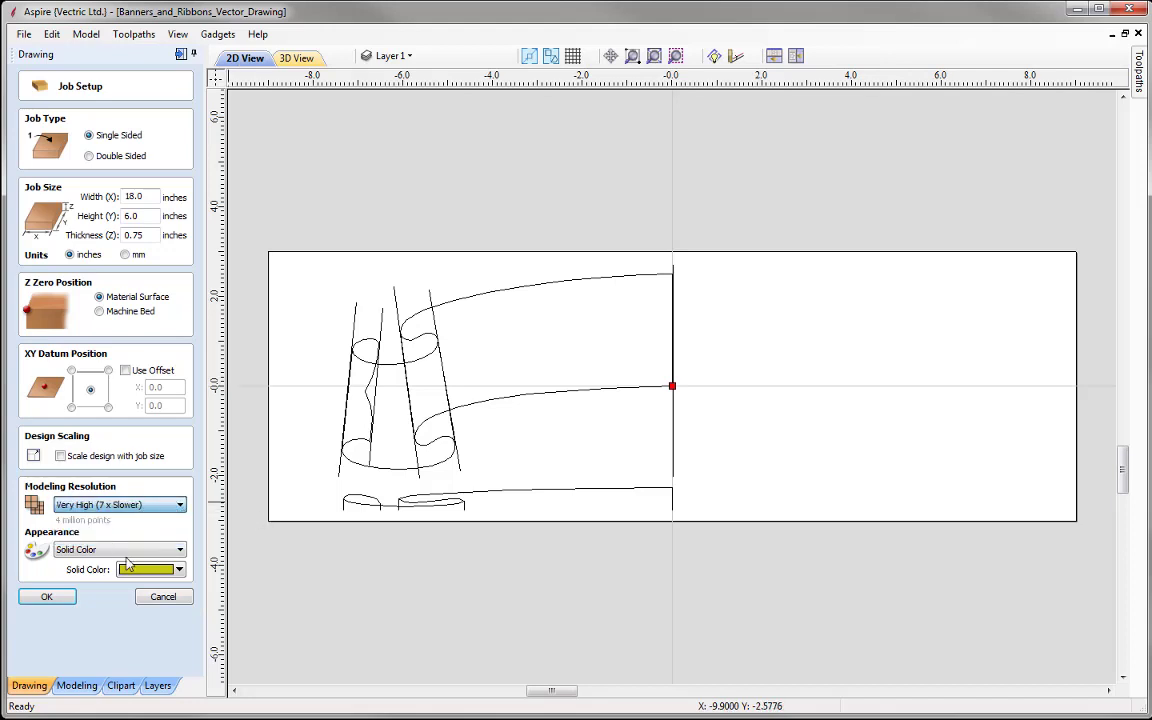
left_click(75, 551)
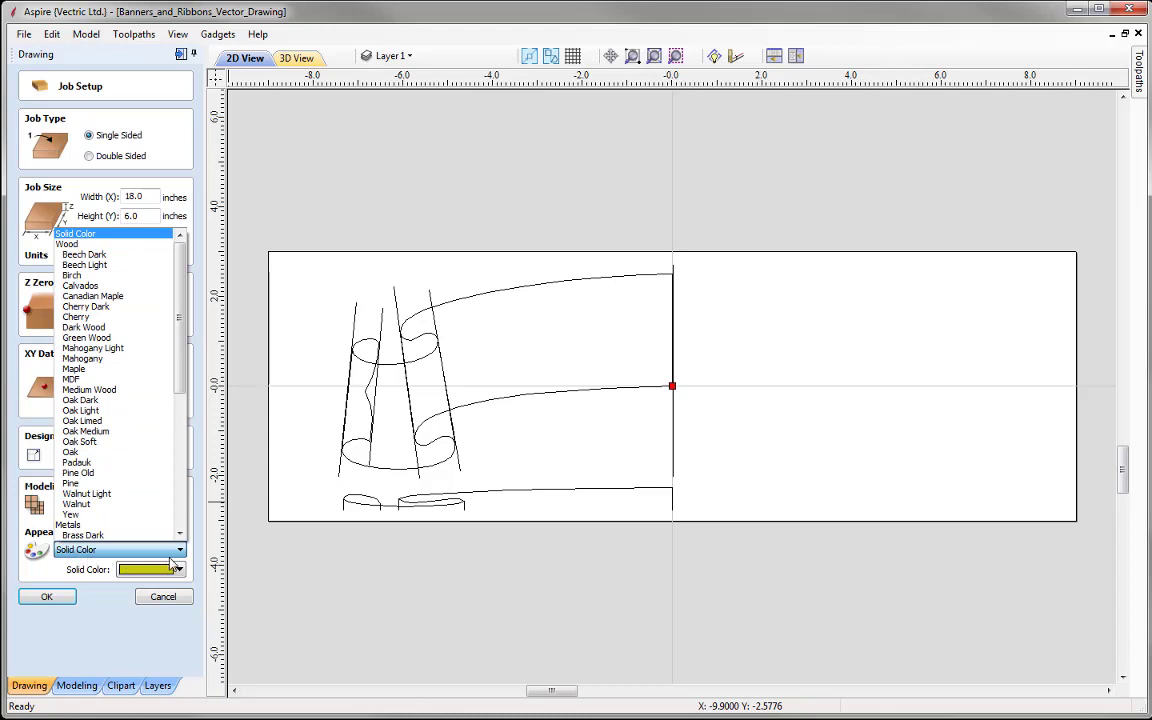
left_click(123, 299)
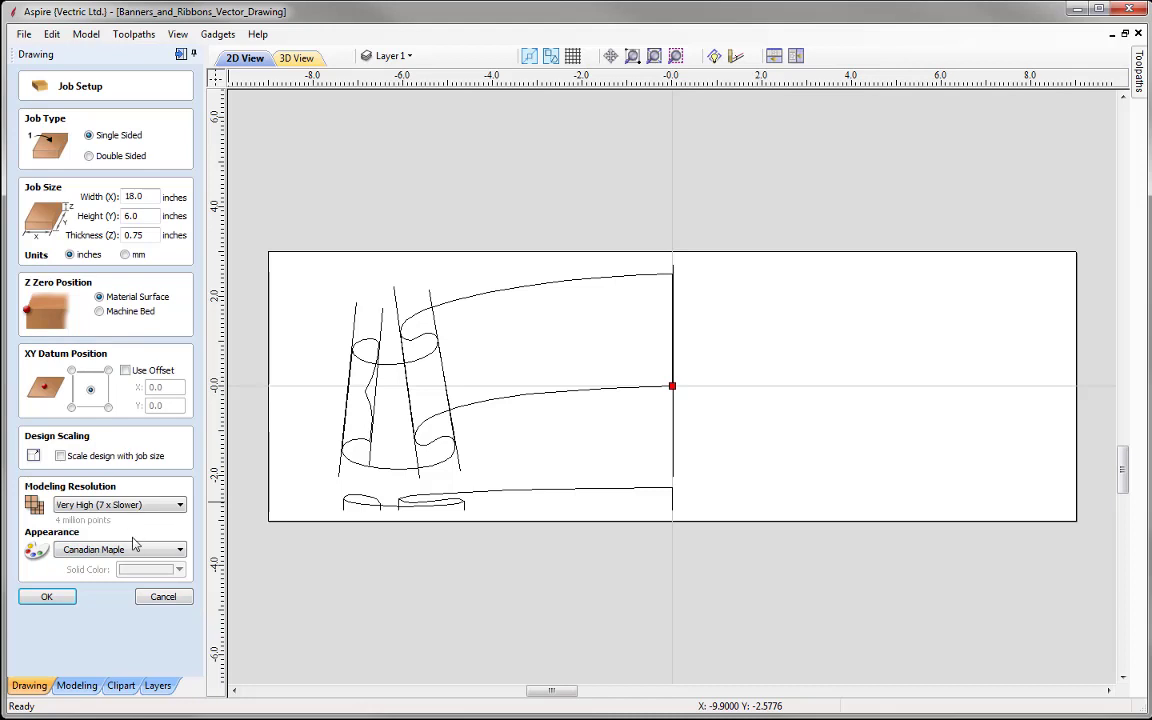
left_click(55, 603)
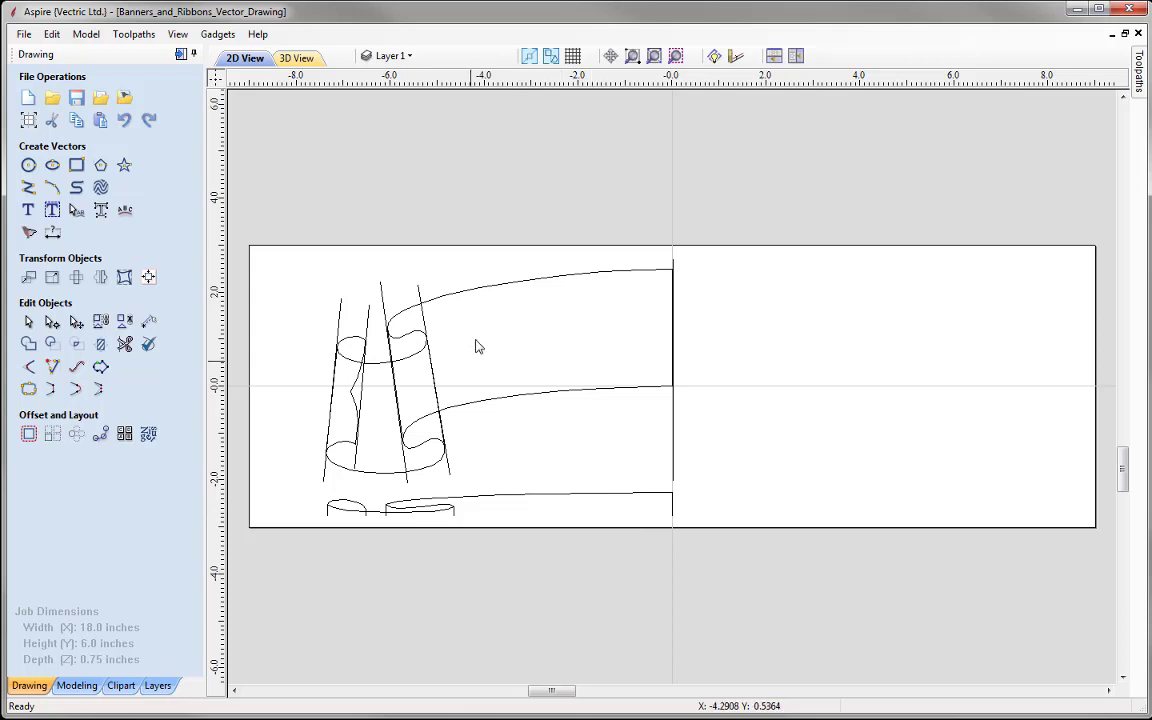
Move the five straight rail lines and the cross-section profiles below the banner to a new hidden layer named Sweep Vectors.
left_click(674, 266)
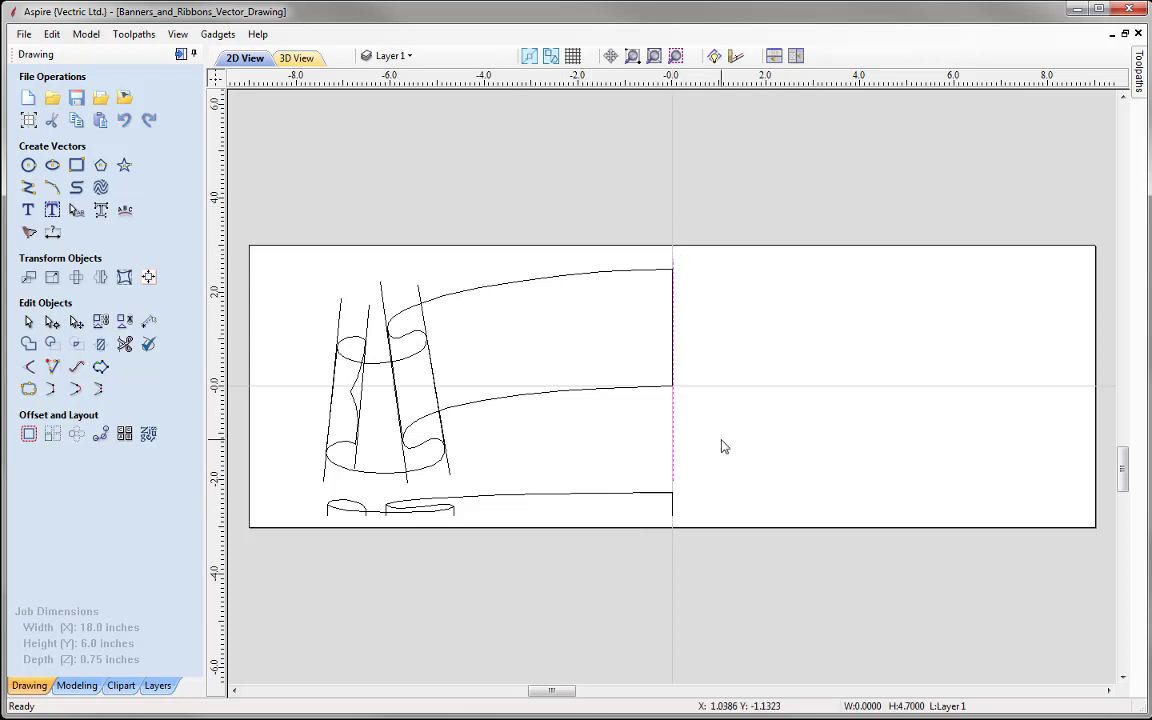
left_click(419, 292, "shift")
left_click(382, 296, "shift")
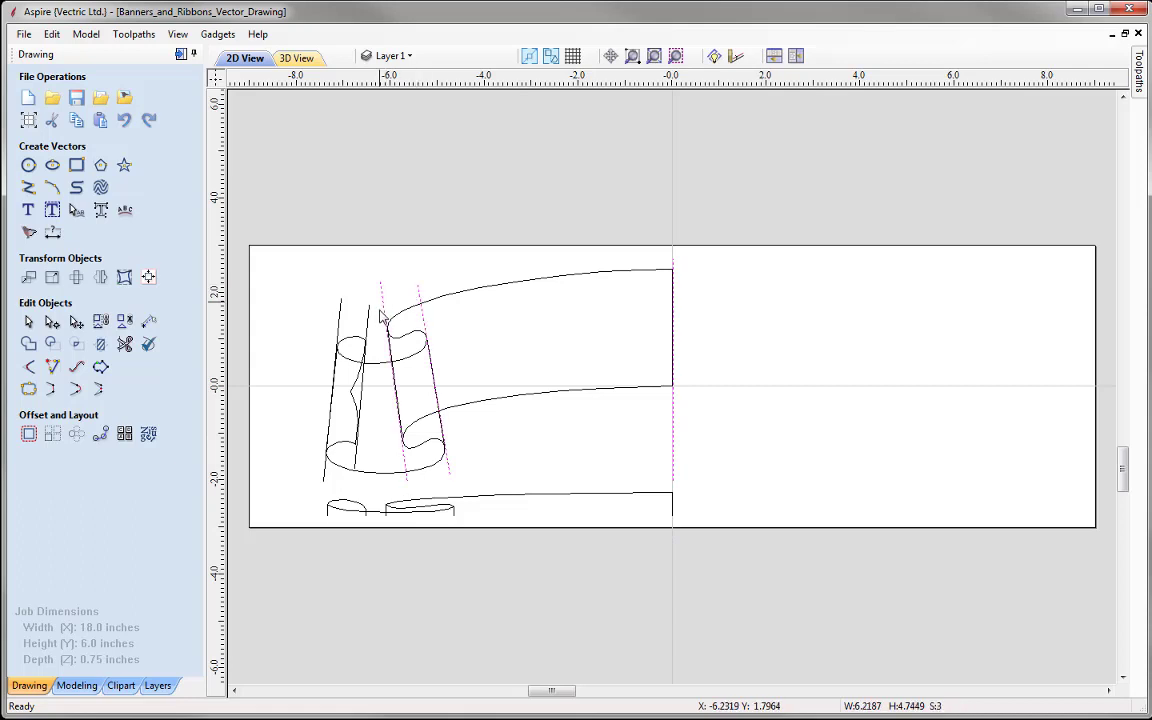
left_click(365, 318, "shift")
left_click(340, 332, "shift")
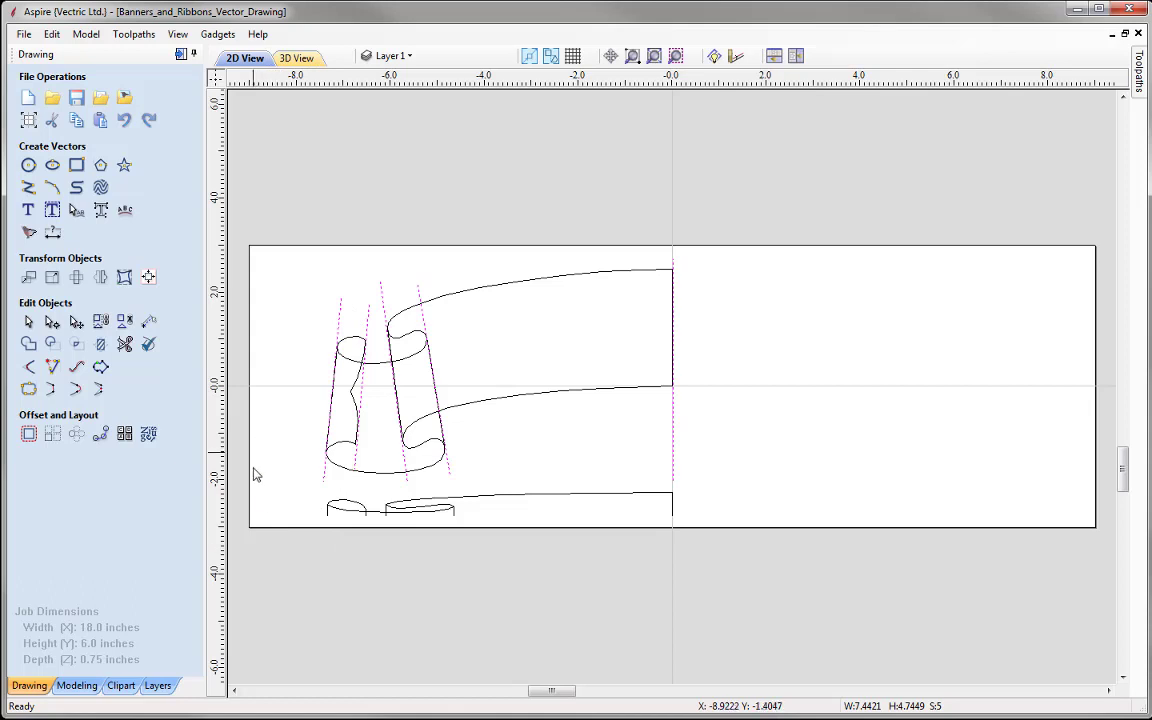
left_click_drag(333, 513, 698, 538)
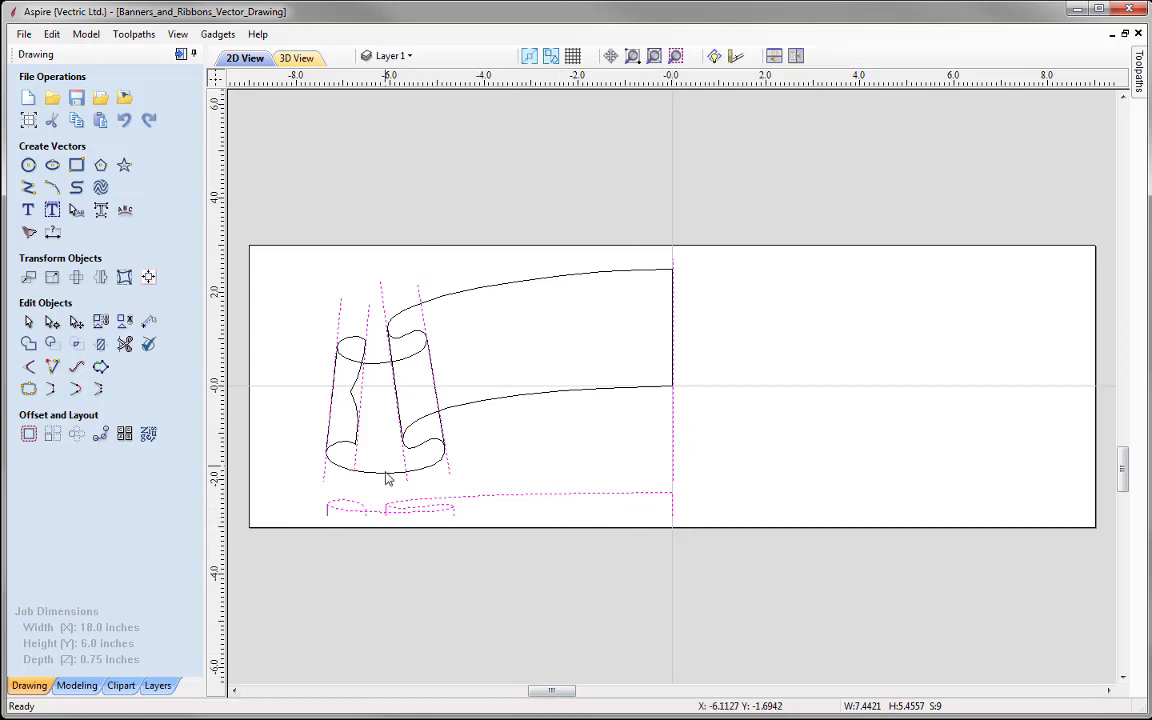
right_click(450, 513)
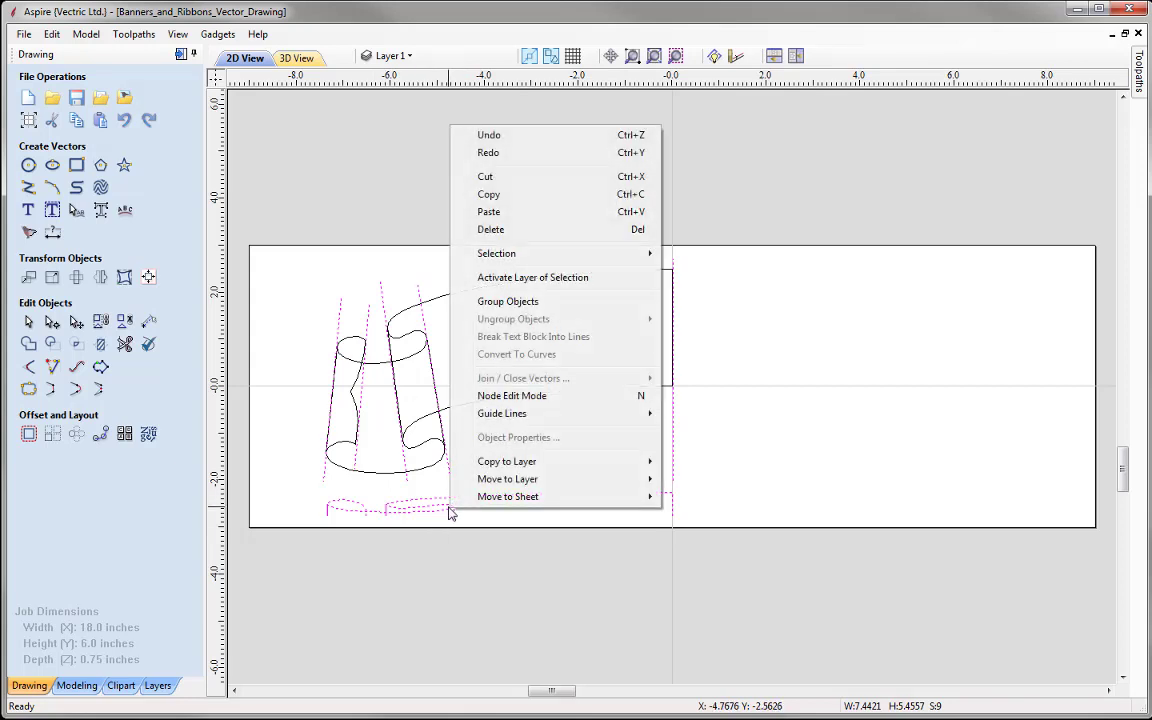
mouse_move(630, 480)
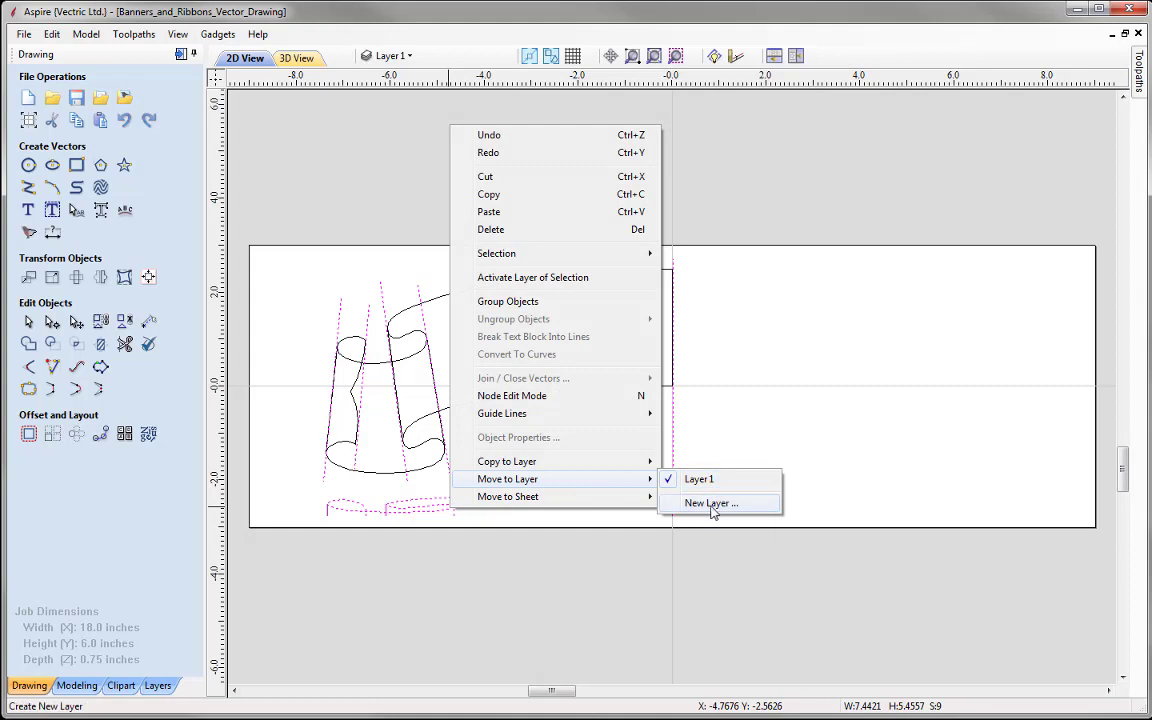
left_click(711, 505)
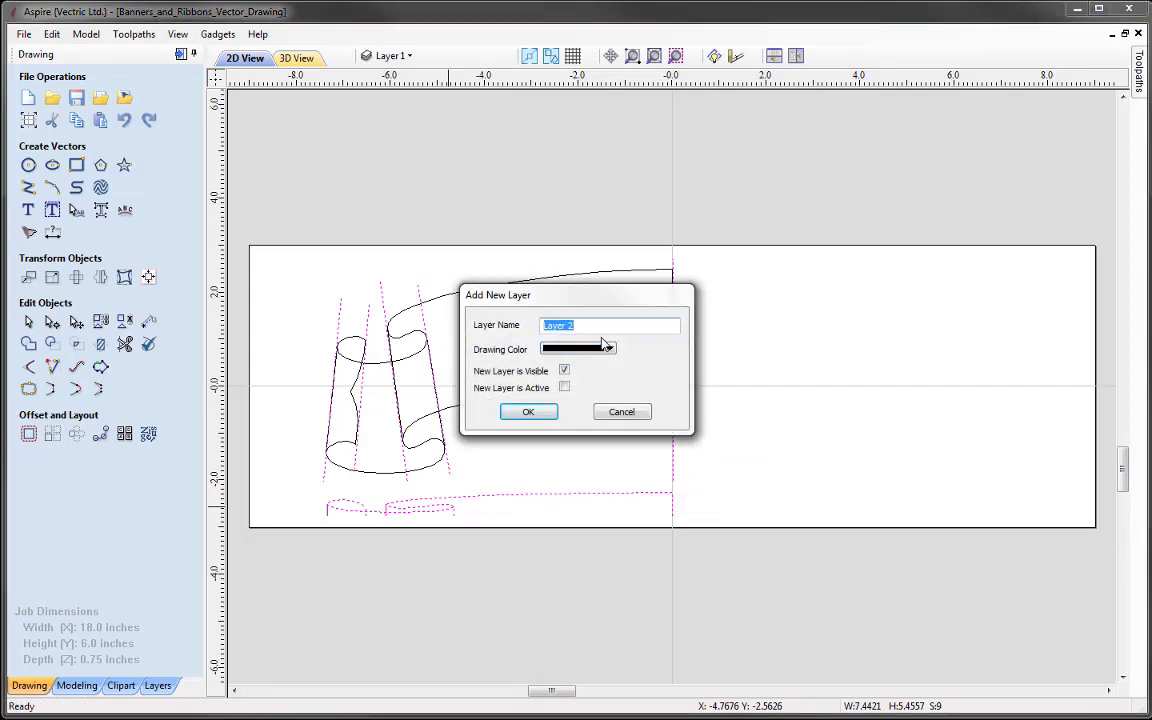
type("Sweep Vectors")
left_click(564, 371)
left_click(539, 416)
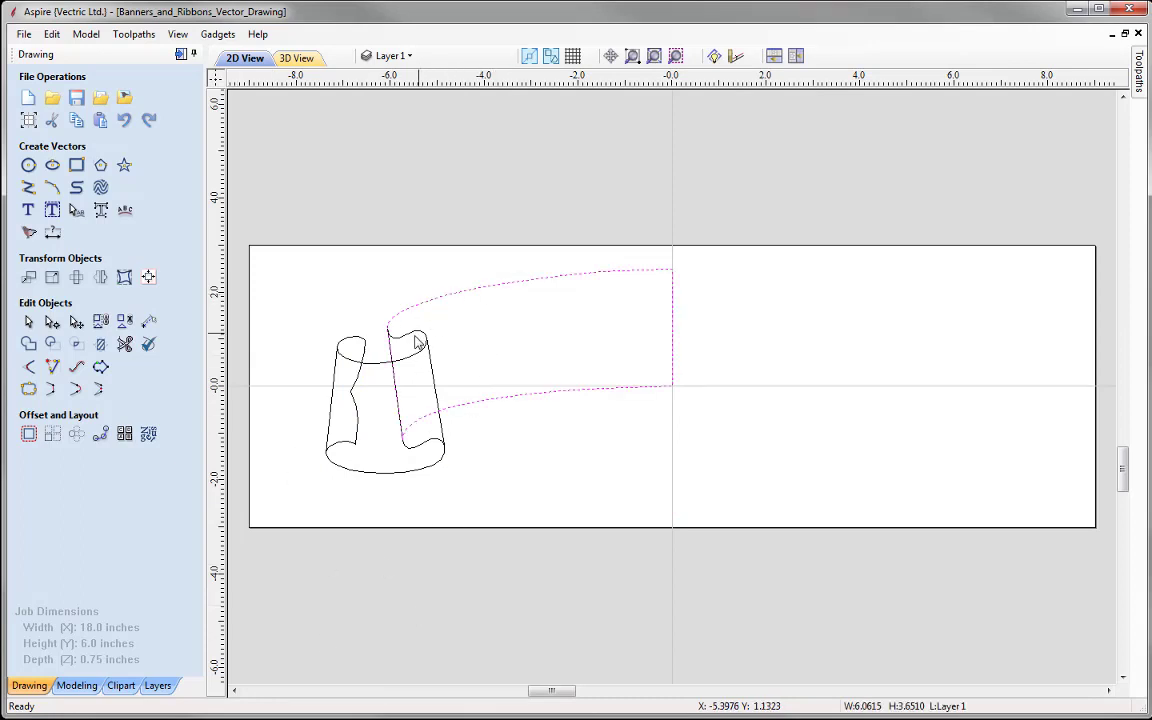
Move all the remaining banner outline vectors to a new hidden layer named Outline.
left_click(363, 346)
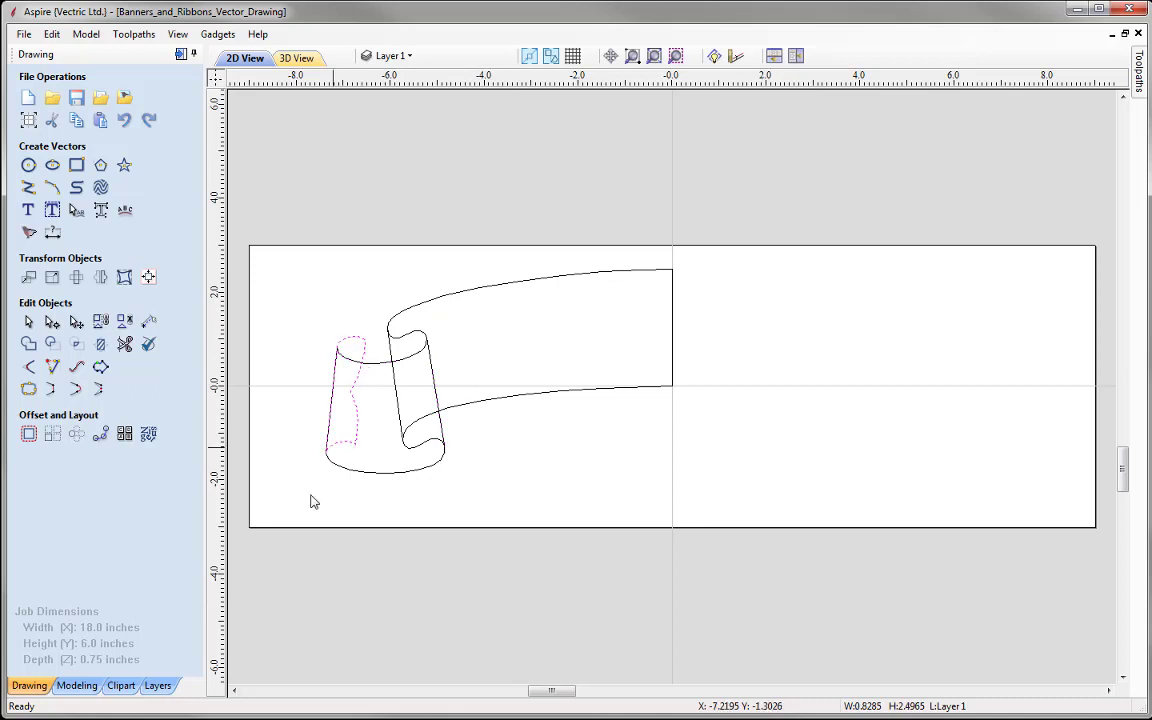
left_click(311, 523)
mouse_move(303, 255)
left_mouse_down()
mouse_move(360, 404)
mouse_move(716, 509)
left_mouse_up()
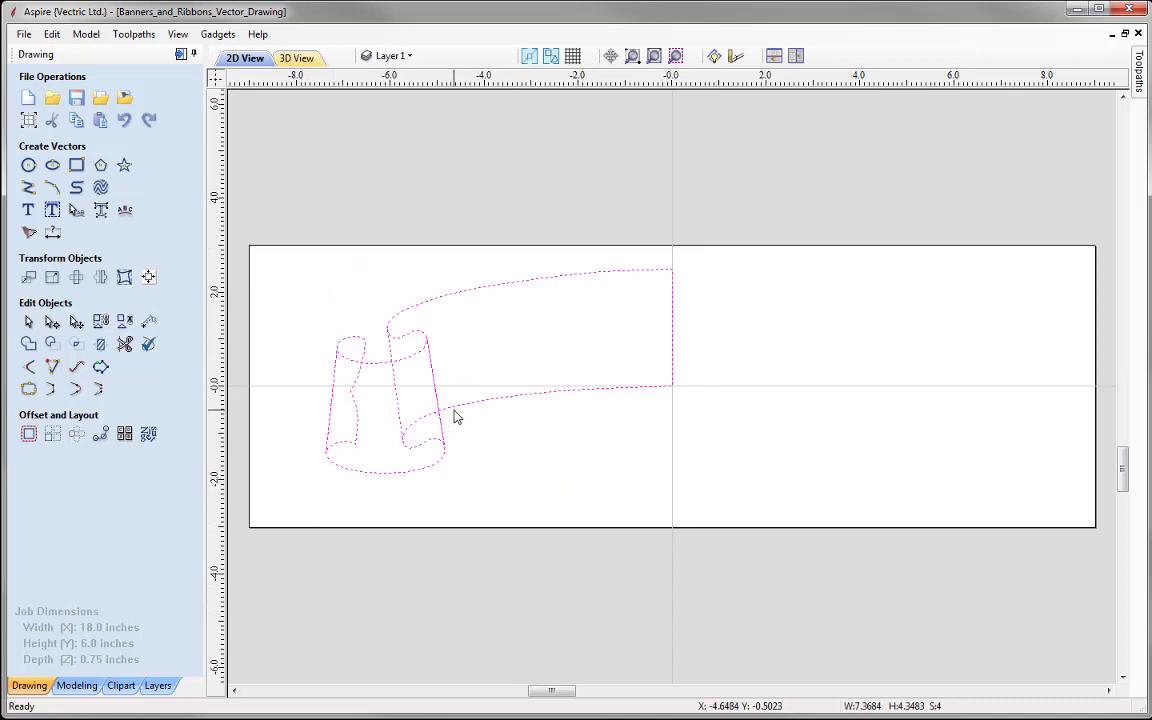
right_click(455, 413)
mouse_move(576, 388)
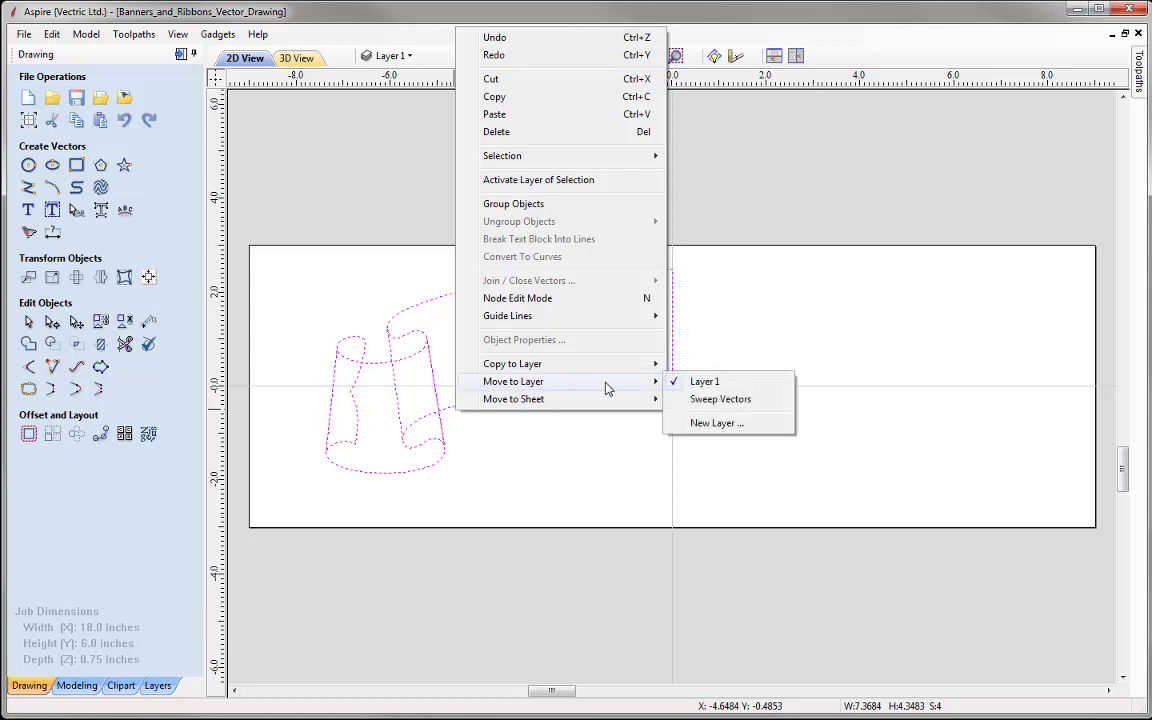
left_click(710, 425)
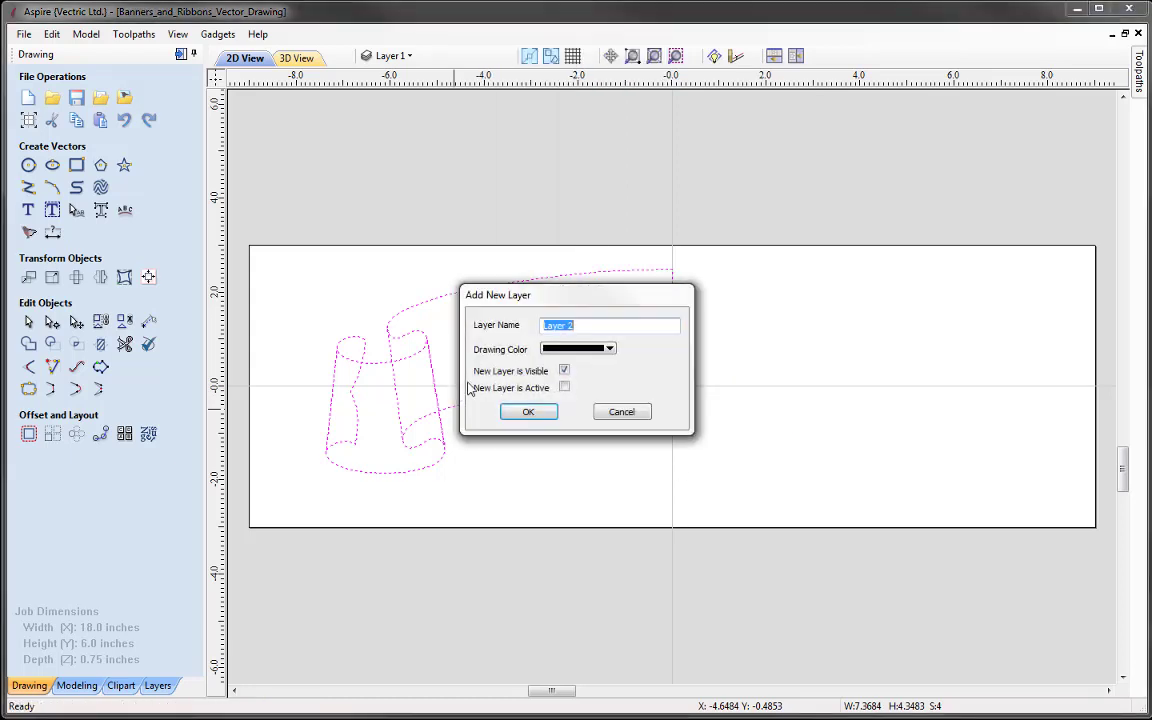
type("Outline")
left_click(564, 371)
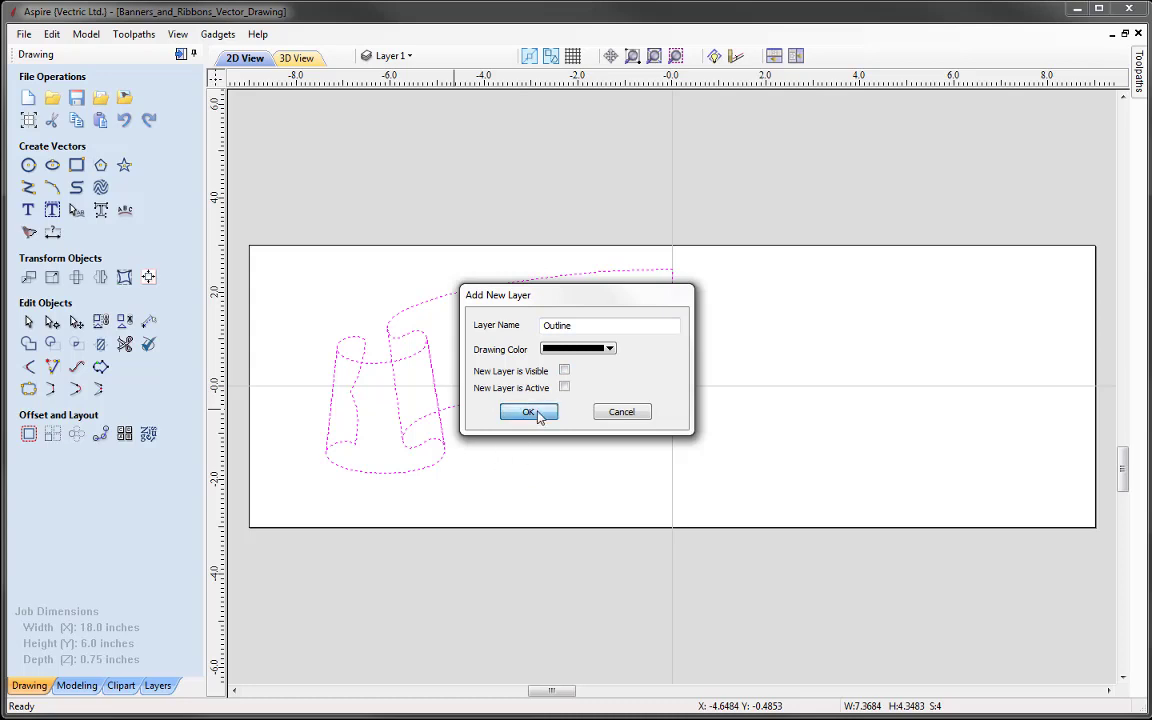
left_click(529, 412)
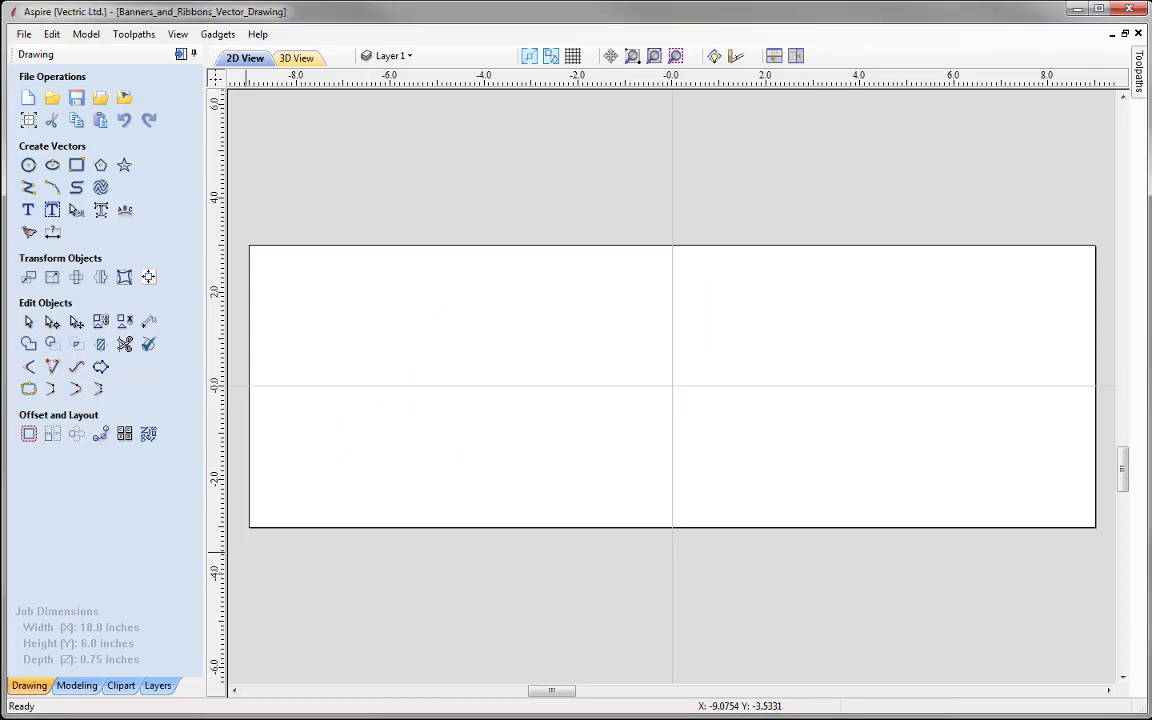
Rename the empty Layer 1 as Components.
left_click(396, 56)
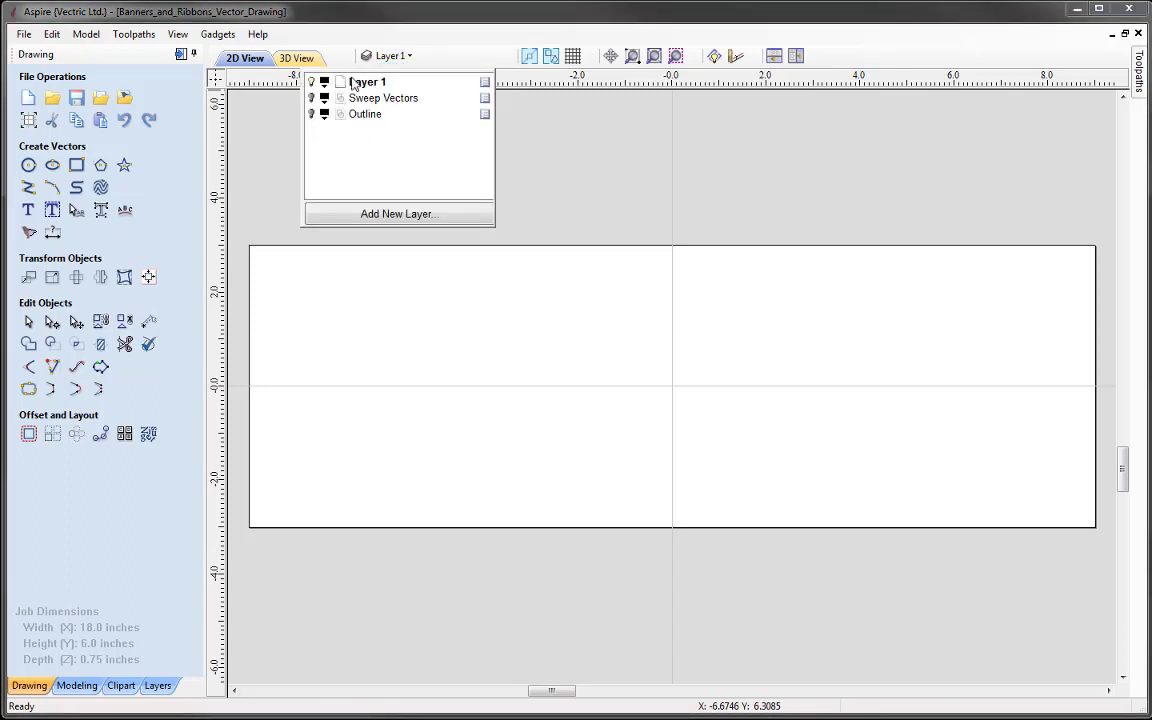
double_click(358, 83)
type("Components")
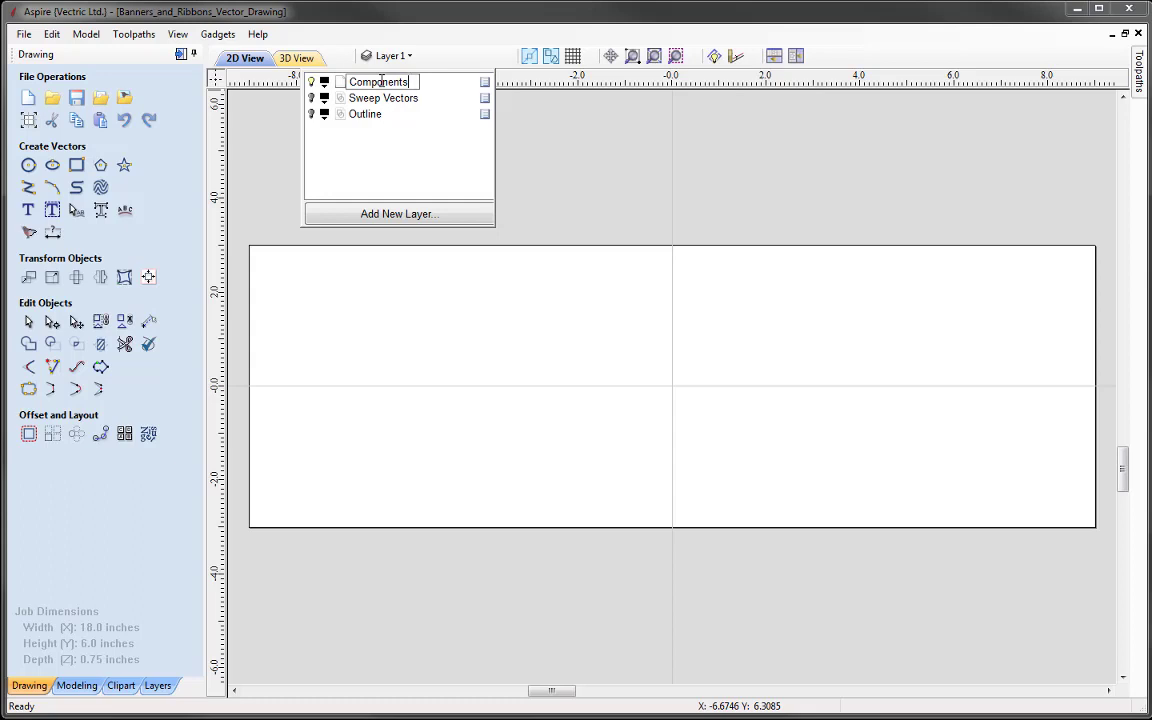
key("Return")
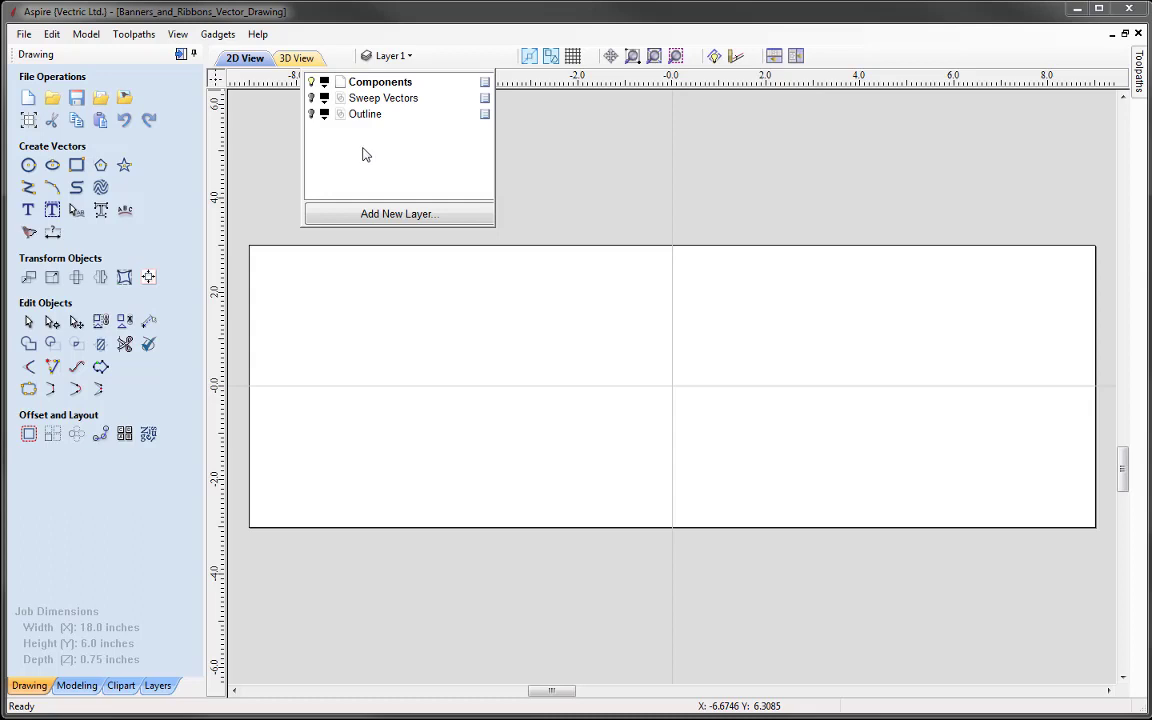
Make the Sweep Vectors and Outline layers visible again.
left_click(313, 102)
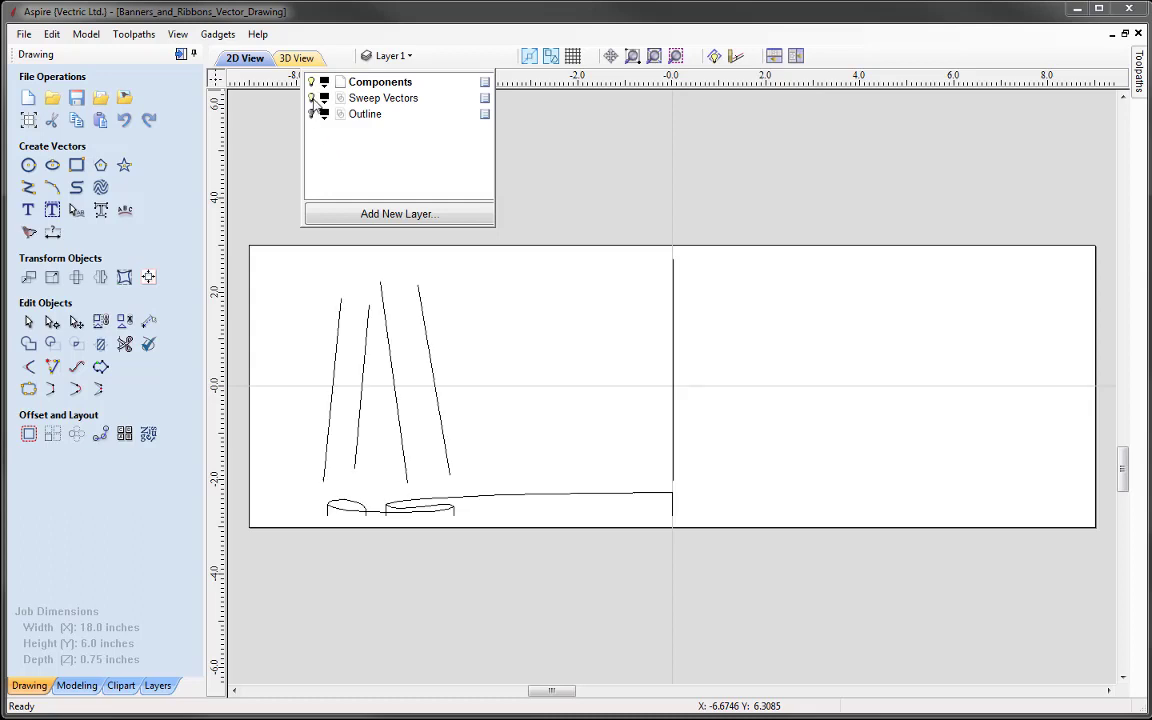
left_click(312, 114)
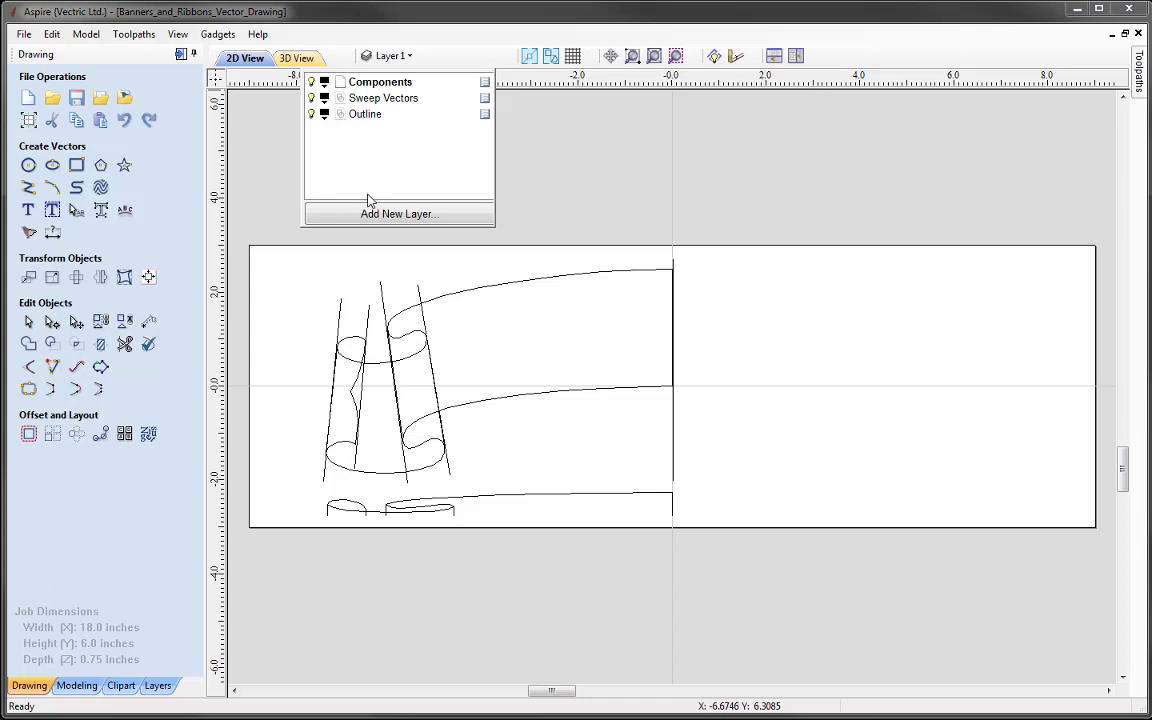
left_click(264, 238)
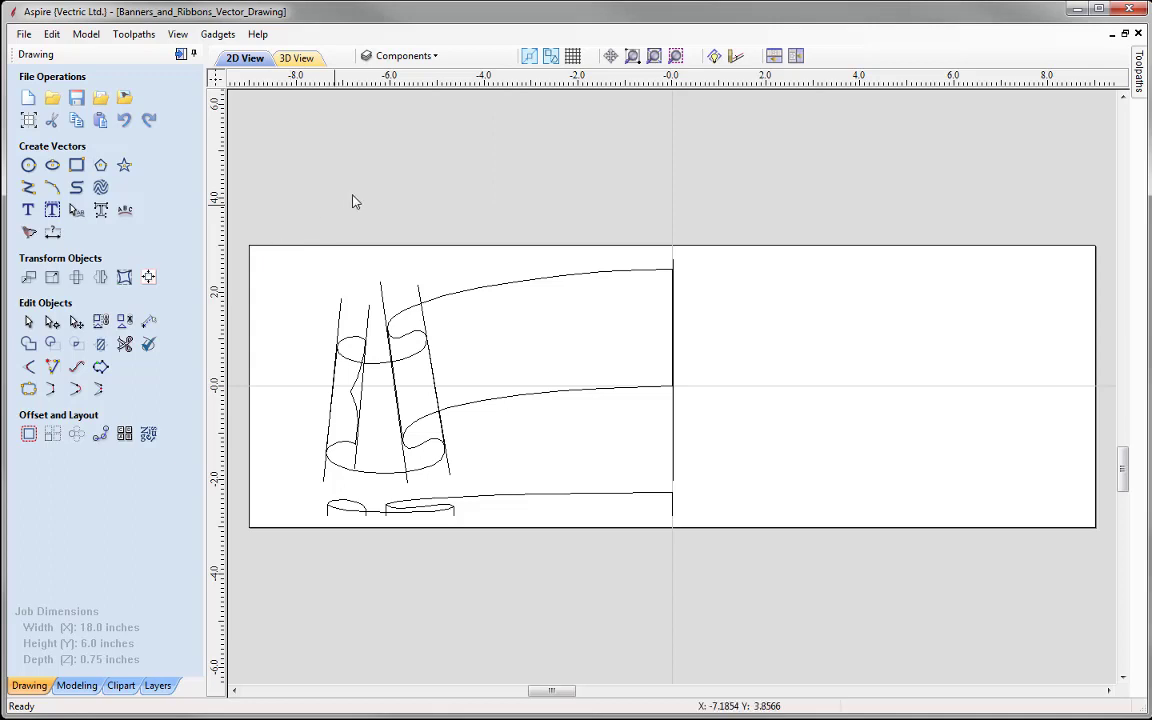
Tile the 2D and 3D views one above the other for modeling, and rename the component level Level 1 as Folds.
left_click(77, 686)
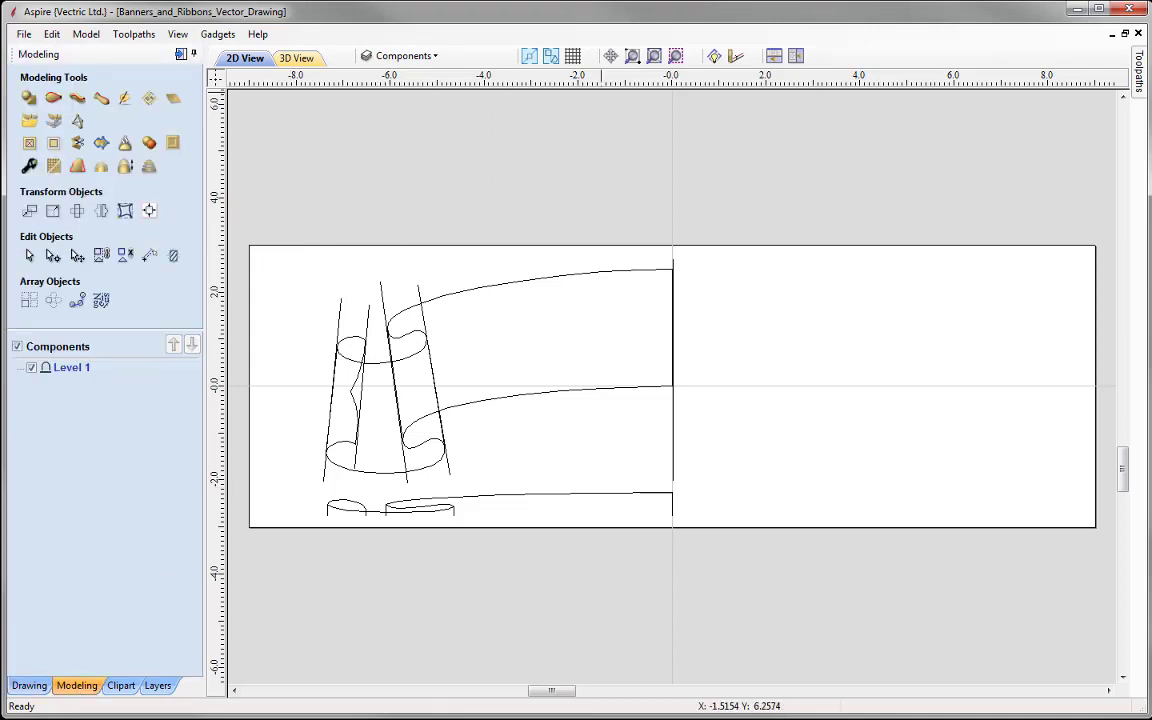
left_click(775, 57)
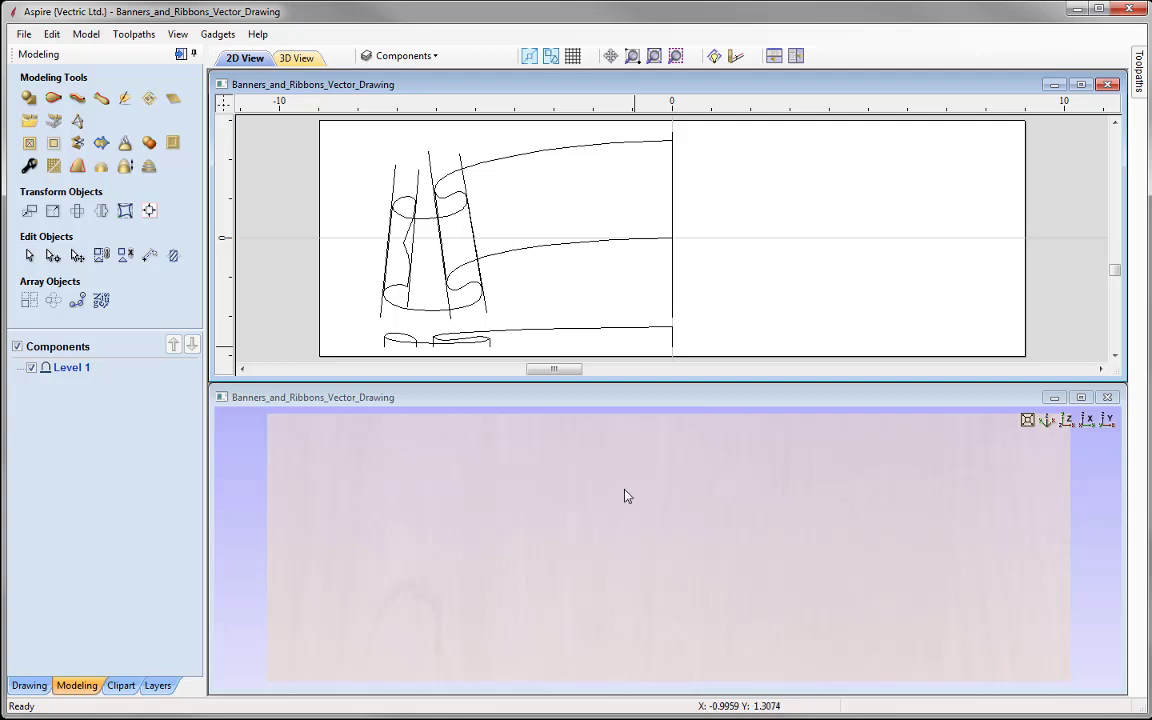
right_click(66, 369)
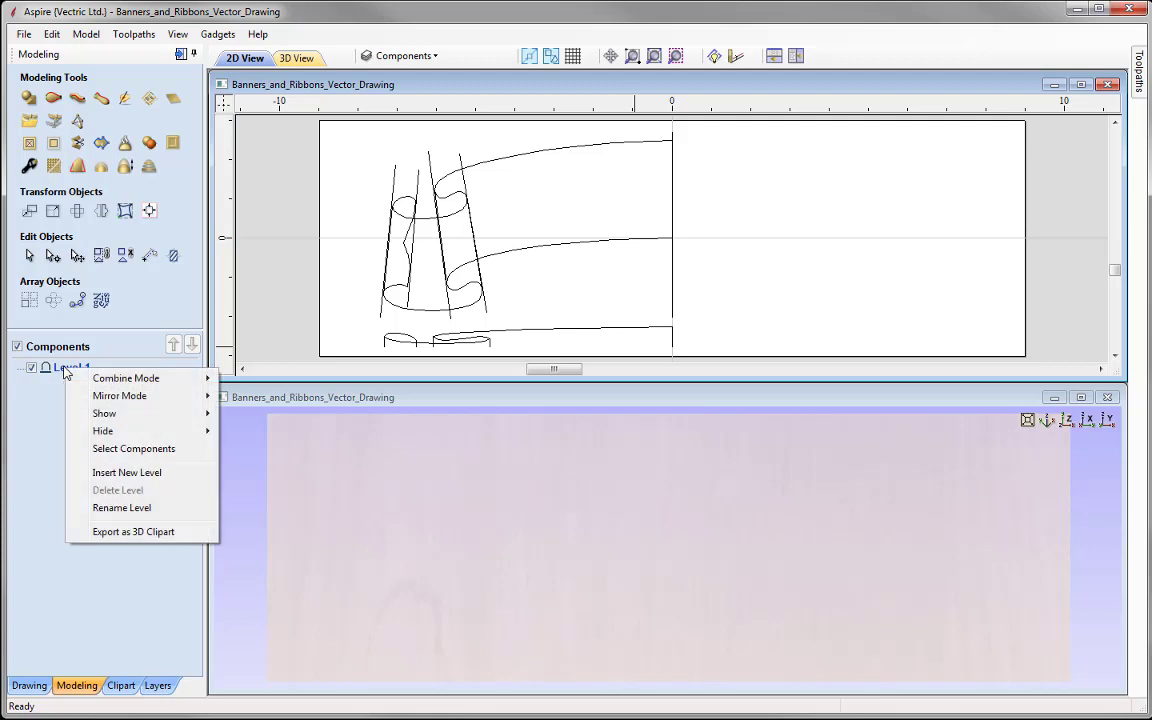
left_click(122, 508)
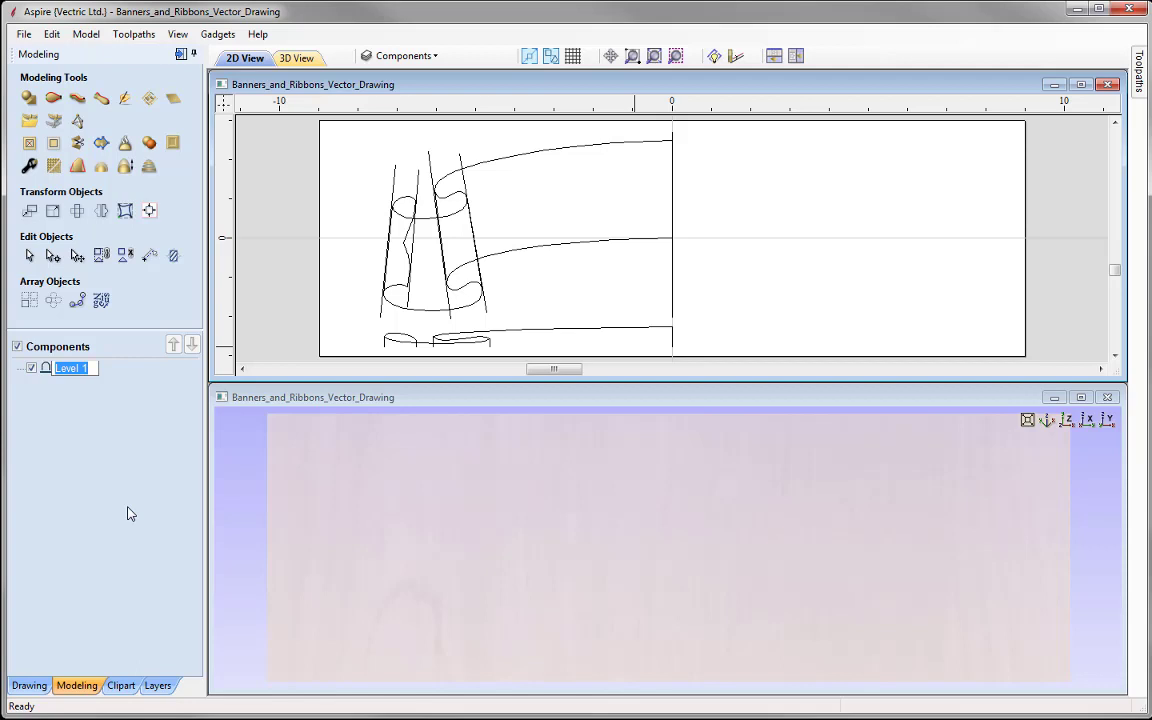
type("Folds")
key("Return")
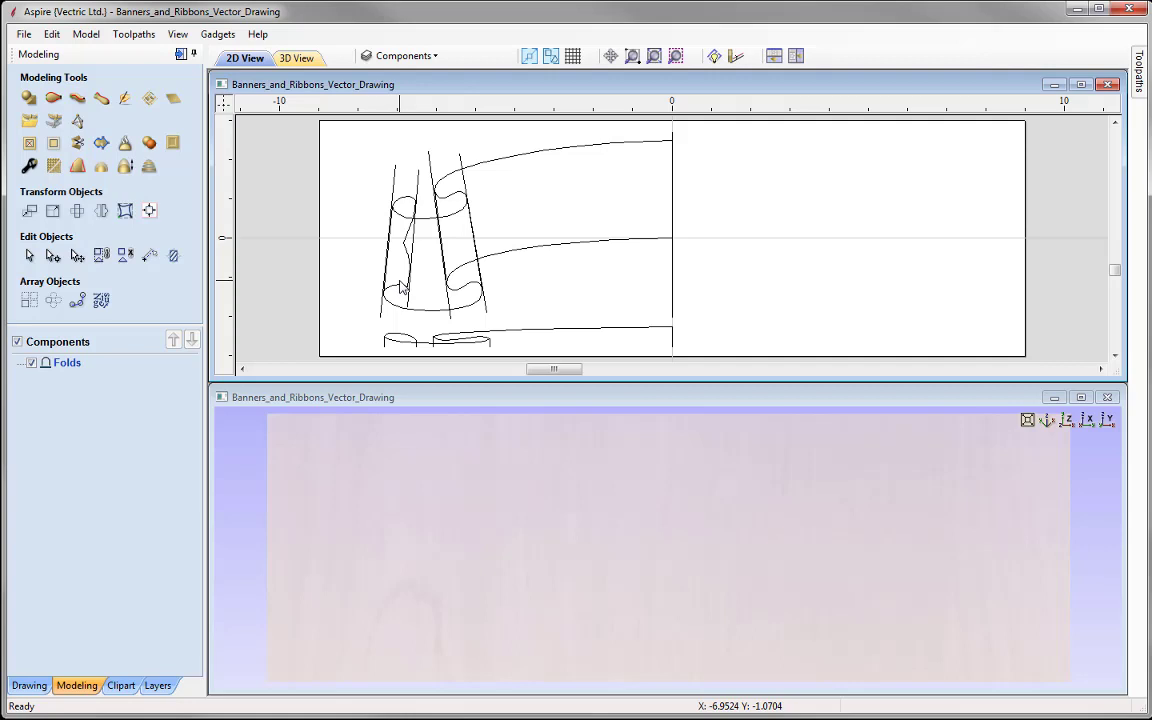
Start a two rail sweep using the slanted inner fold line and the vertical centre line as rails, reversing the centre rail's direction.
left_click(53, 100)
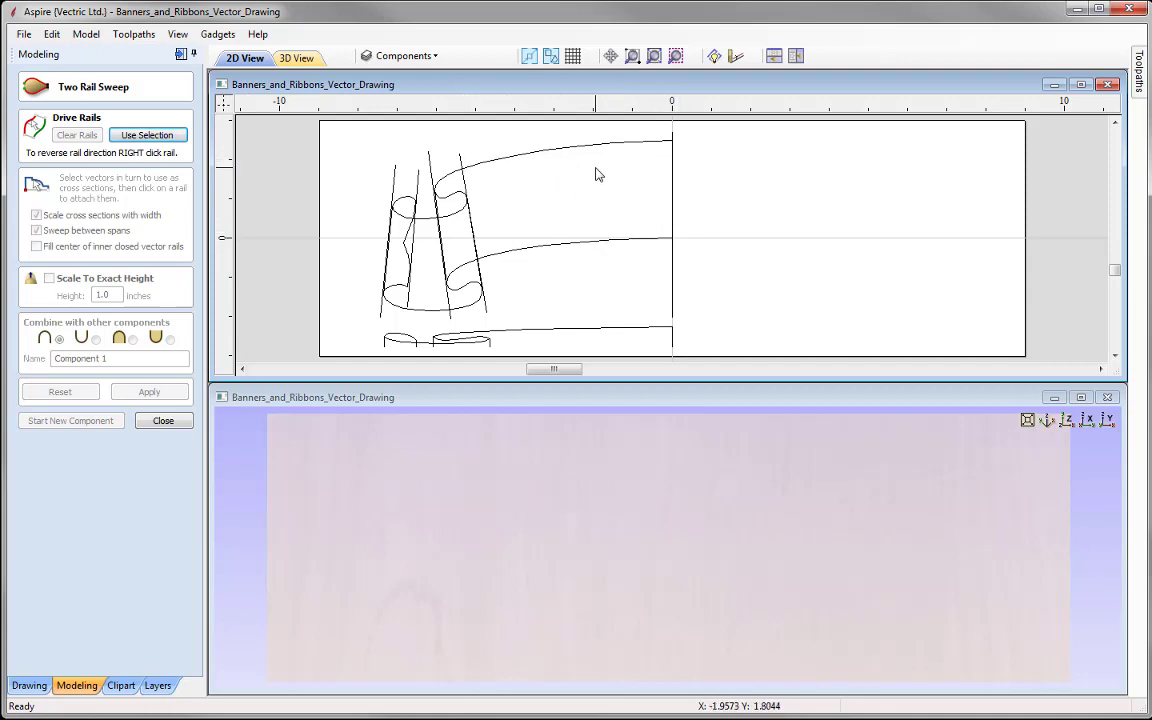
left_click(430, 175)
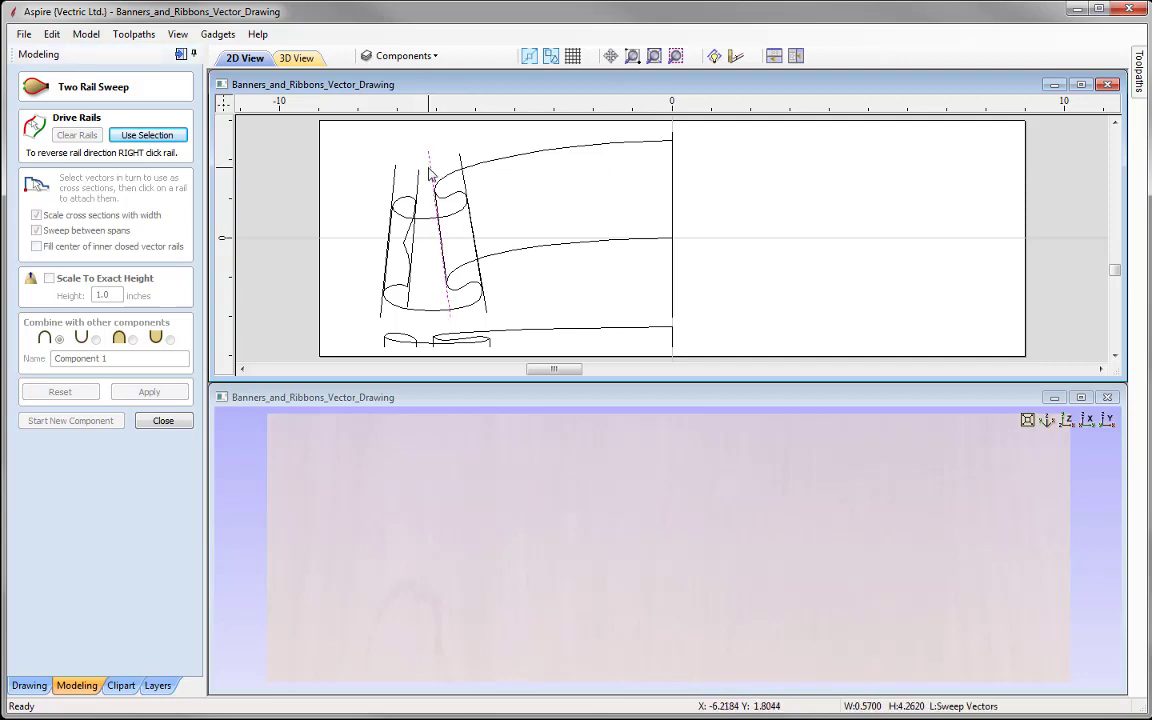
left_click(673, 144, "shift")
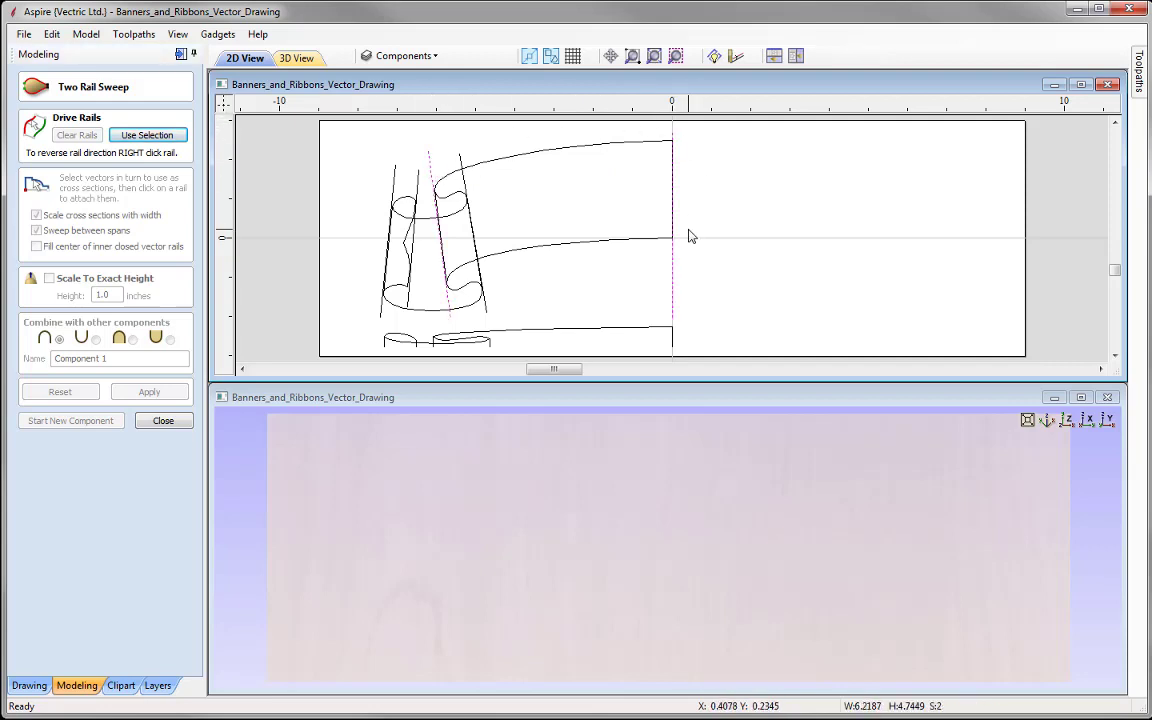
left_click(160, 137)
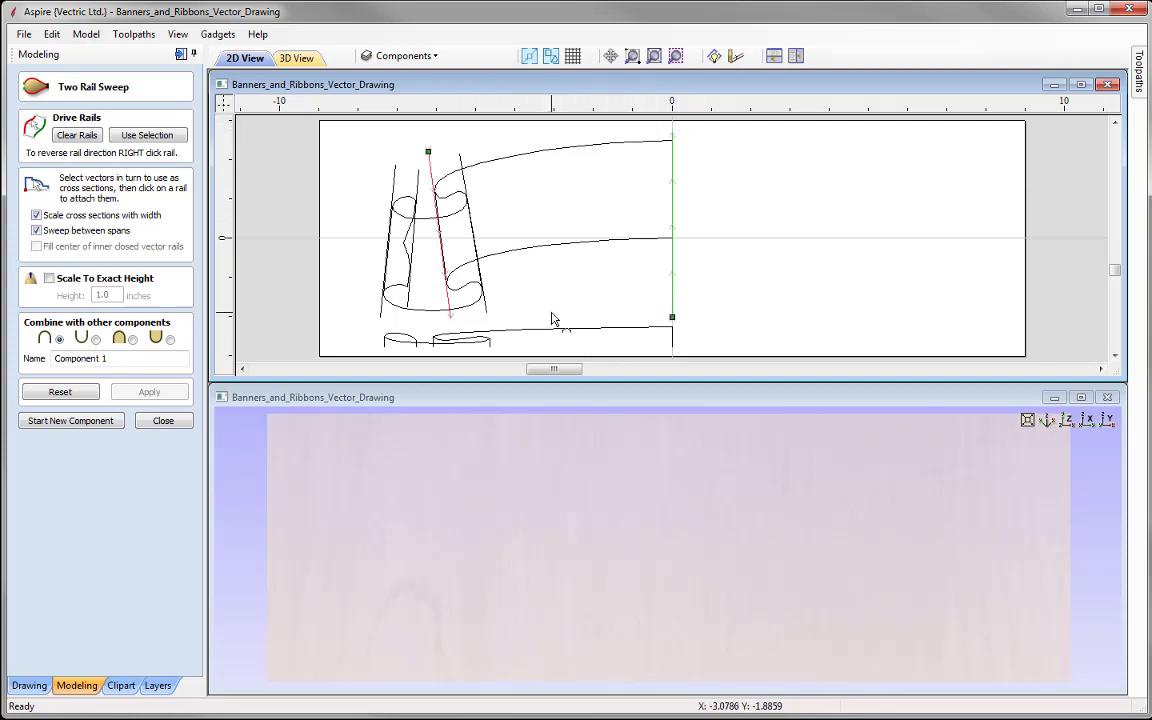
right_click(675, 202)
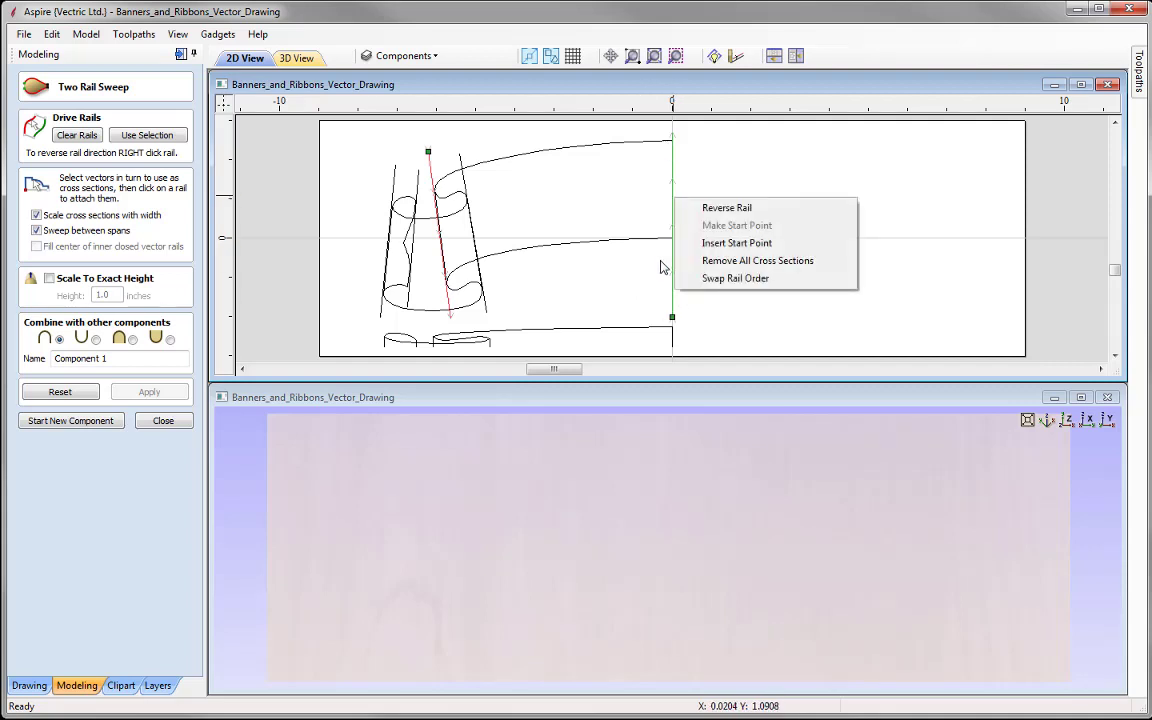
left_click(729, 211)
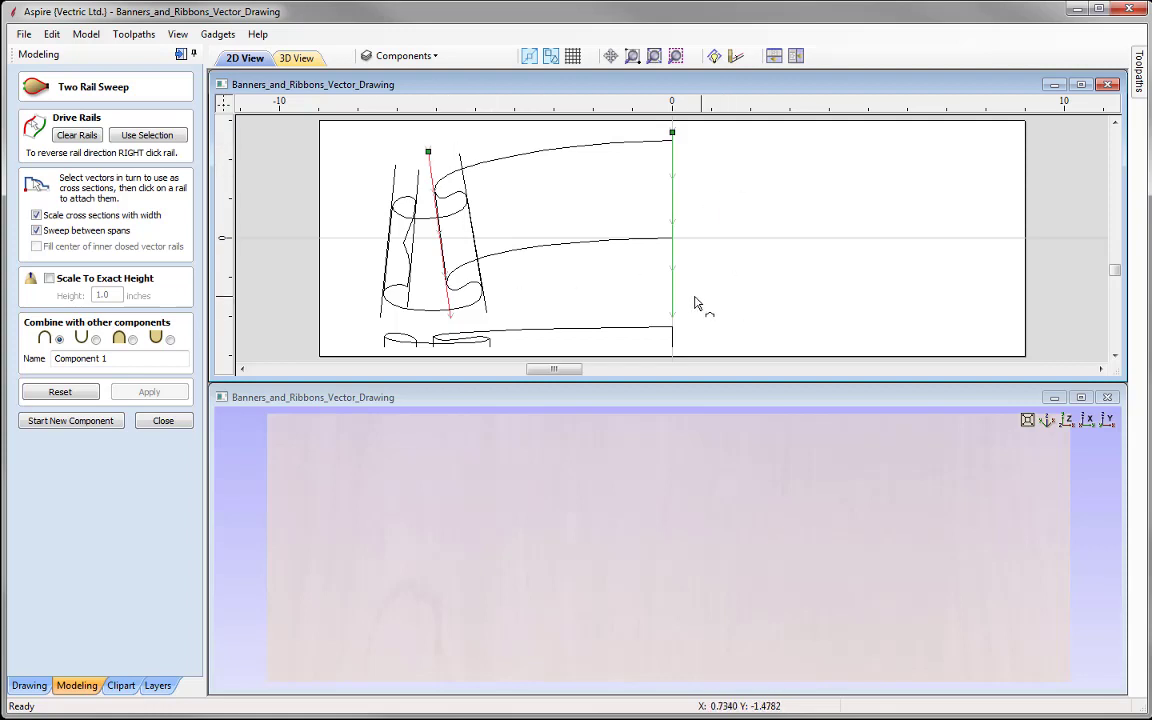
Sweep the long banner profile as merged component Fold 1, with cross-section scaling by width and sweeping between spans turned off.
left_click(586, 328)
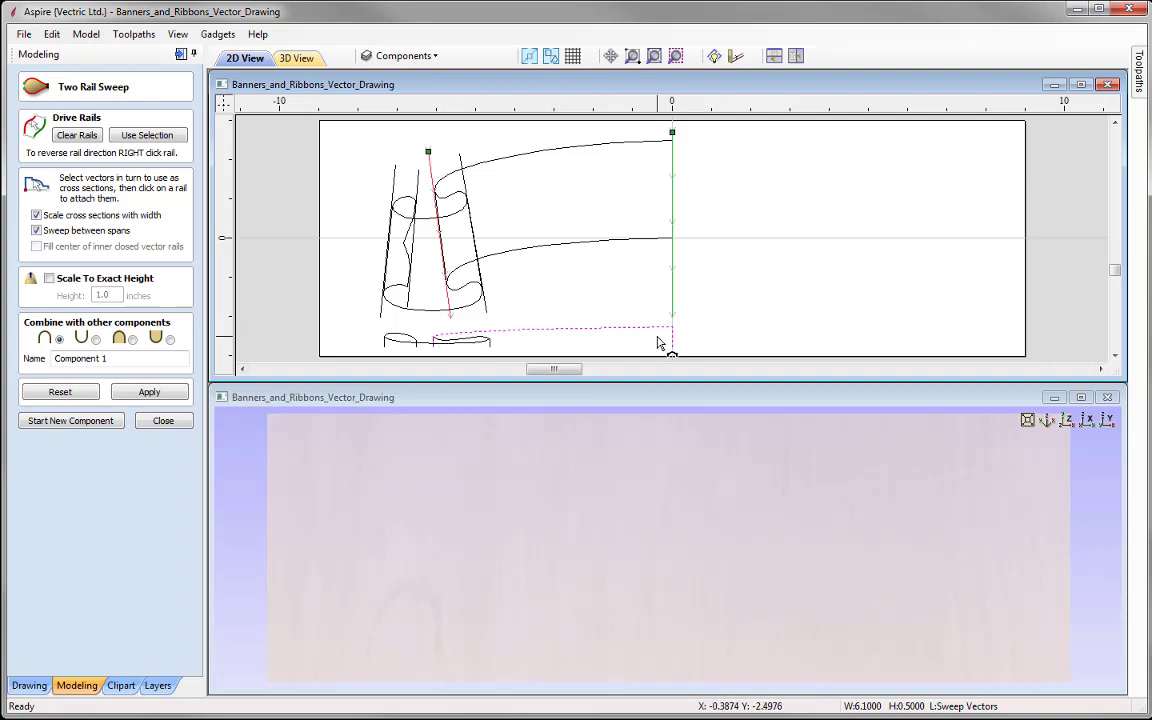
left_click(37, 216)
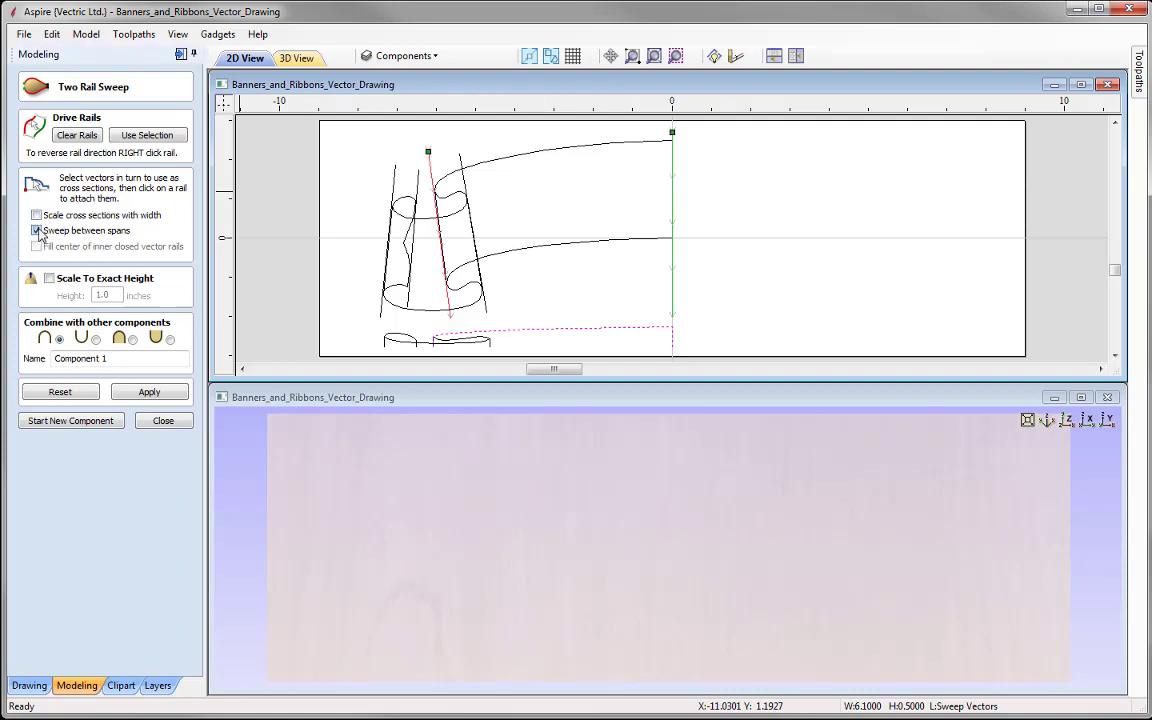
left_click(37, 231)
left_click(134, 341)
left_click(120, 360)
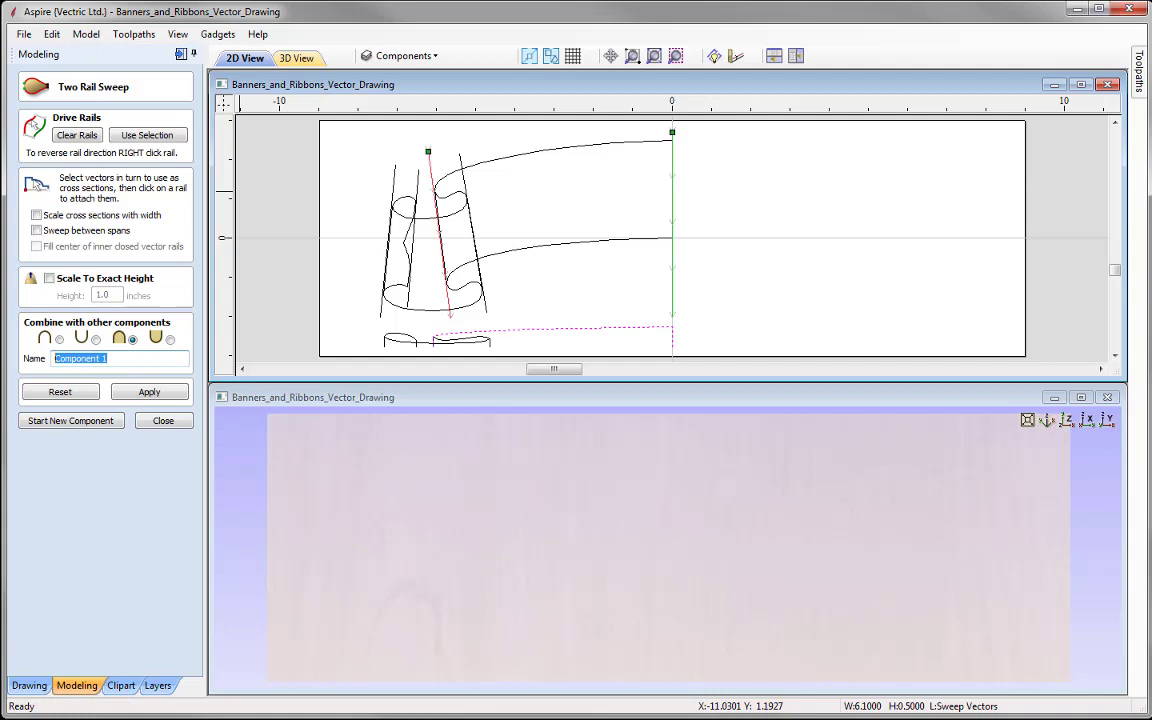
type("Fold")
left_click(150, 392)
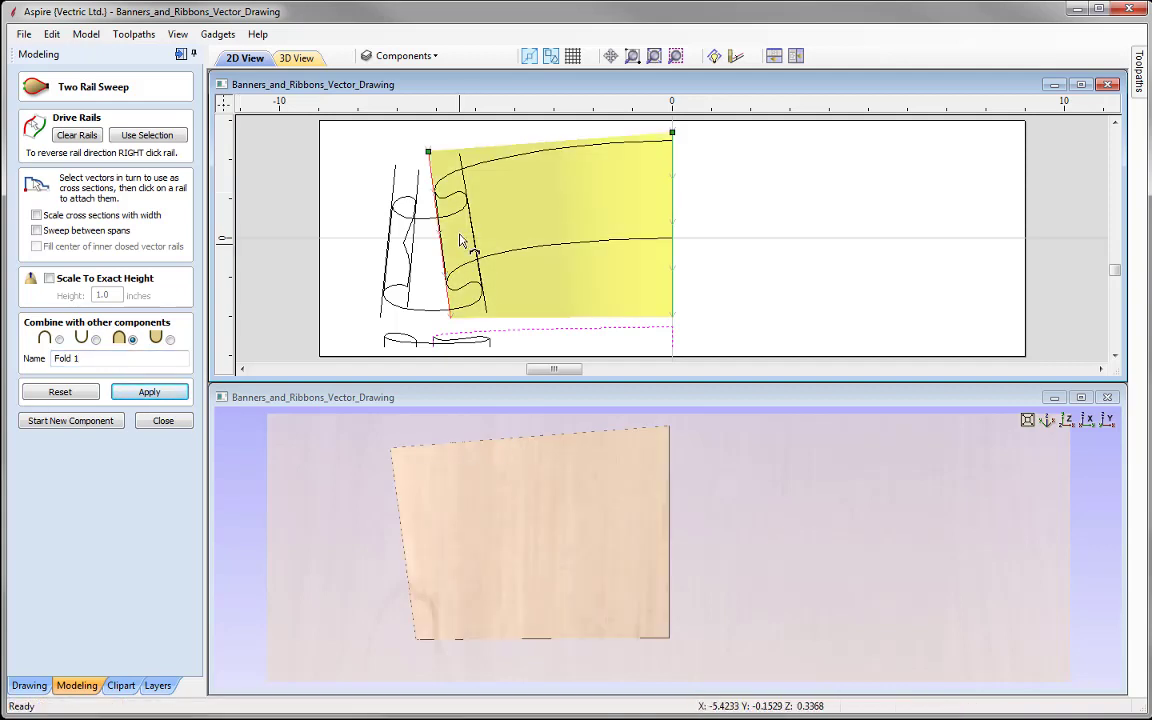
left_click_drag(558, 600, 572, 487)
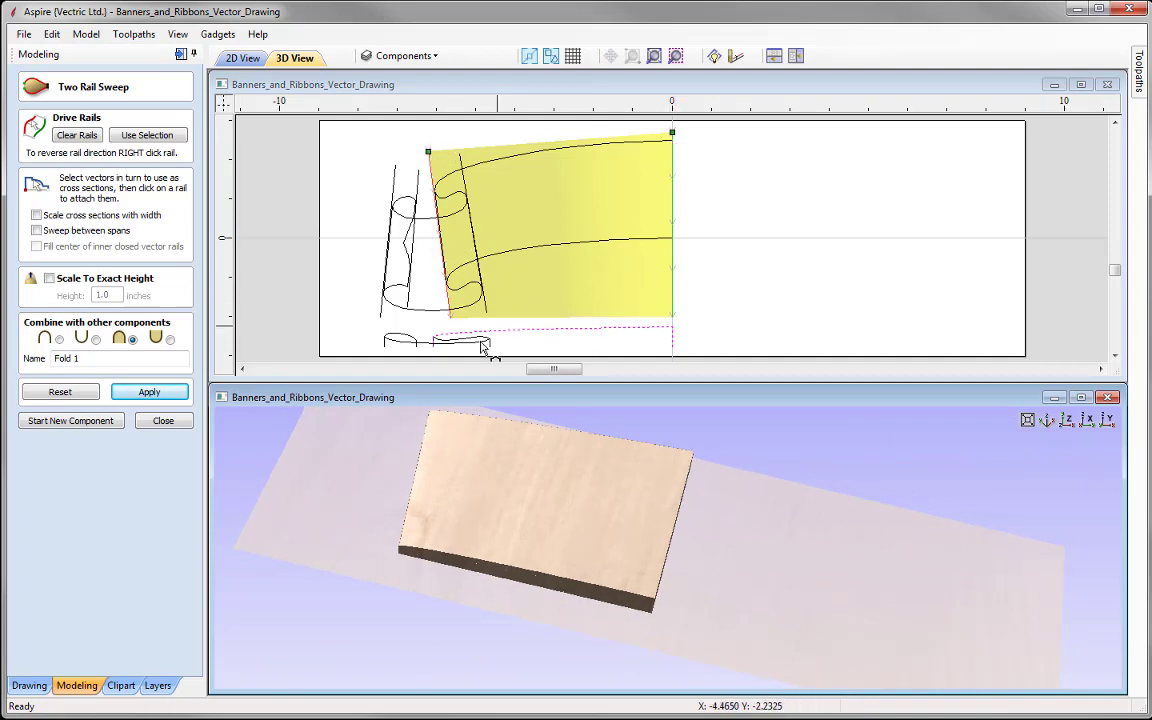
left_click_drag(502, 491, 573, 437)
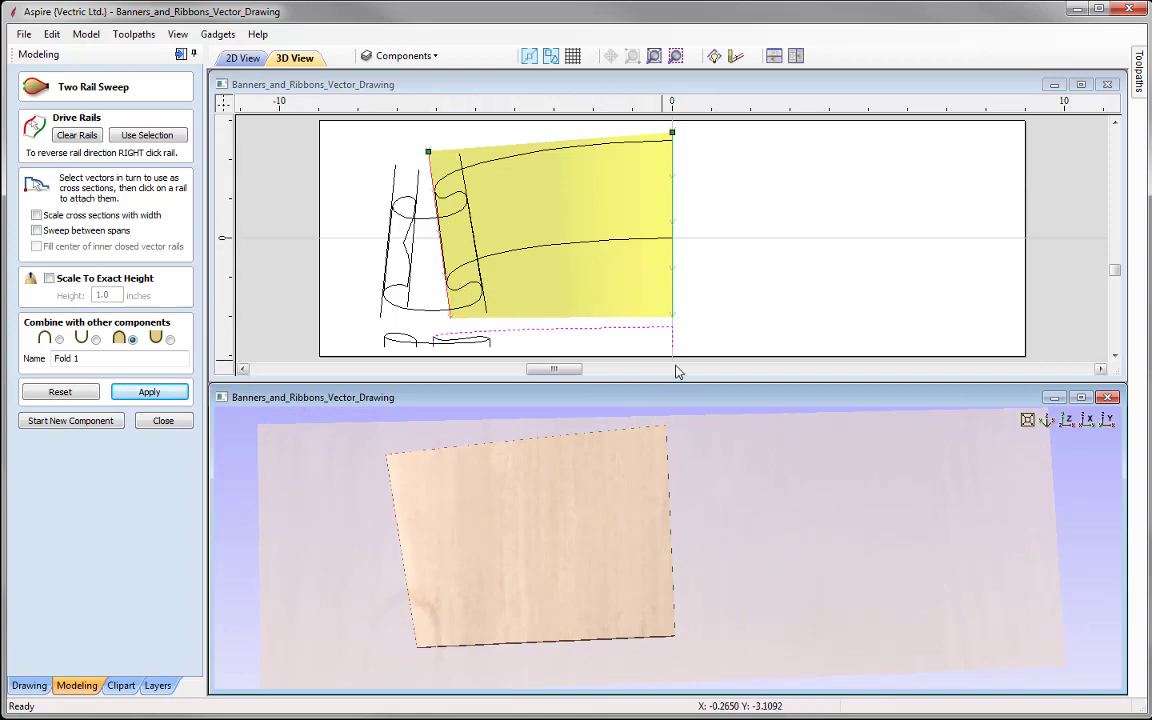
left_click(176, 423)
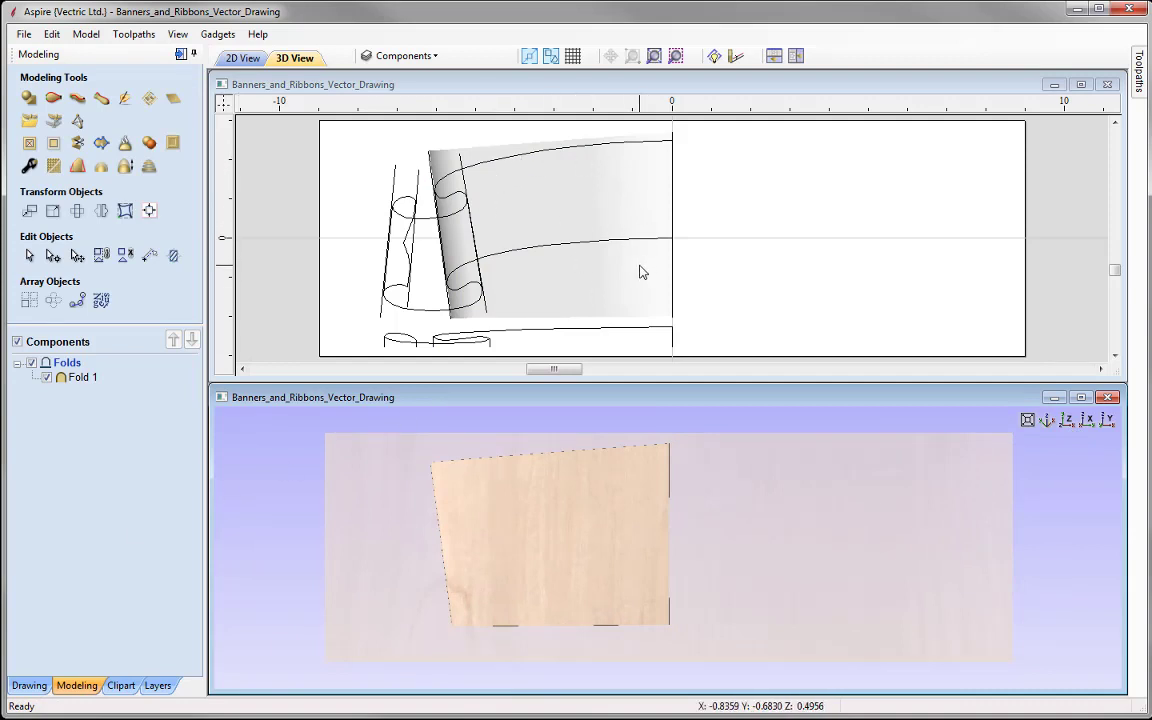
Clear the area of Fold 1 outside the curved front banner outline and check its profile edge-on in 3D.
left_click(540, 250)
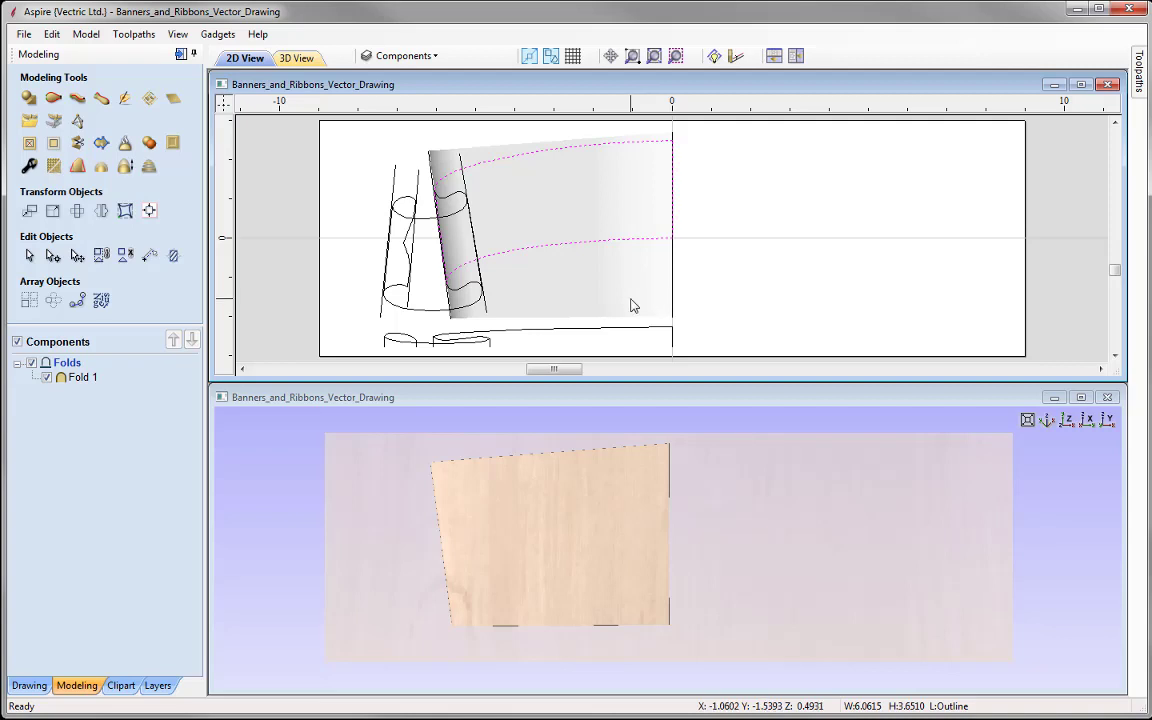
left_click(595, 288)
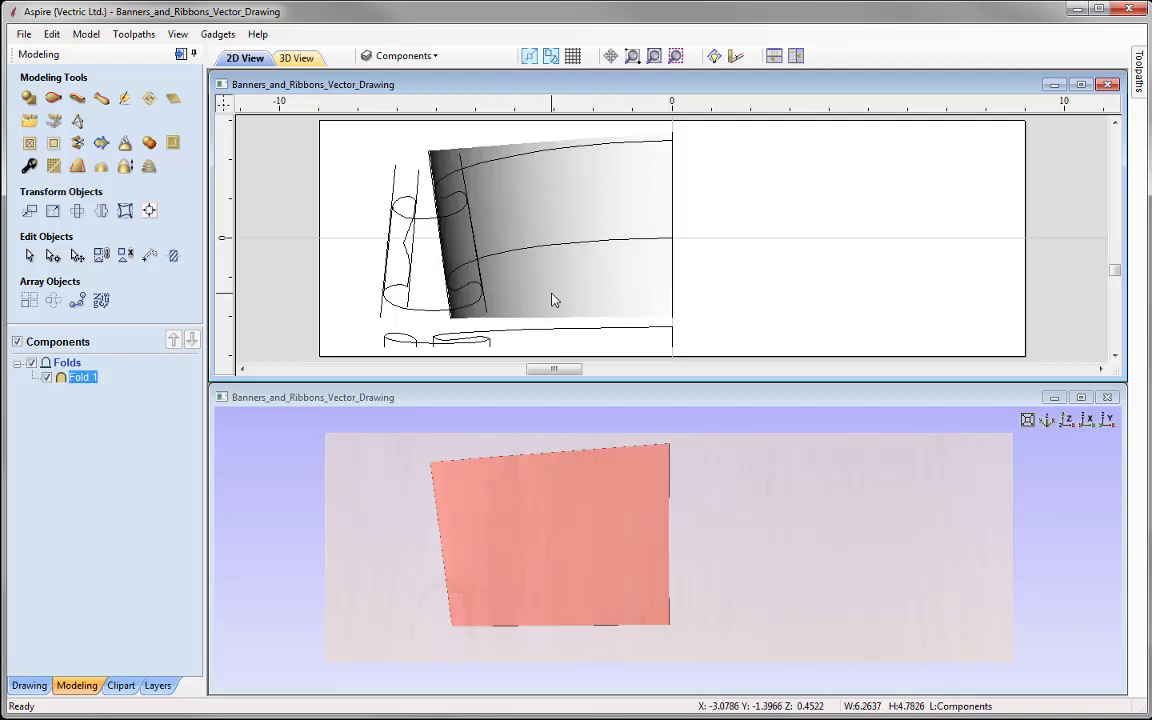
left_click(569, 248)
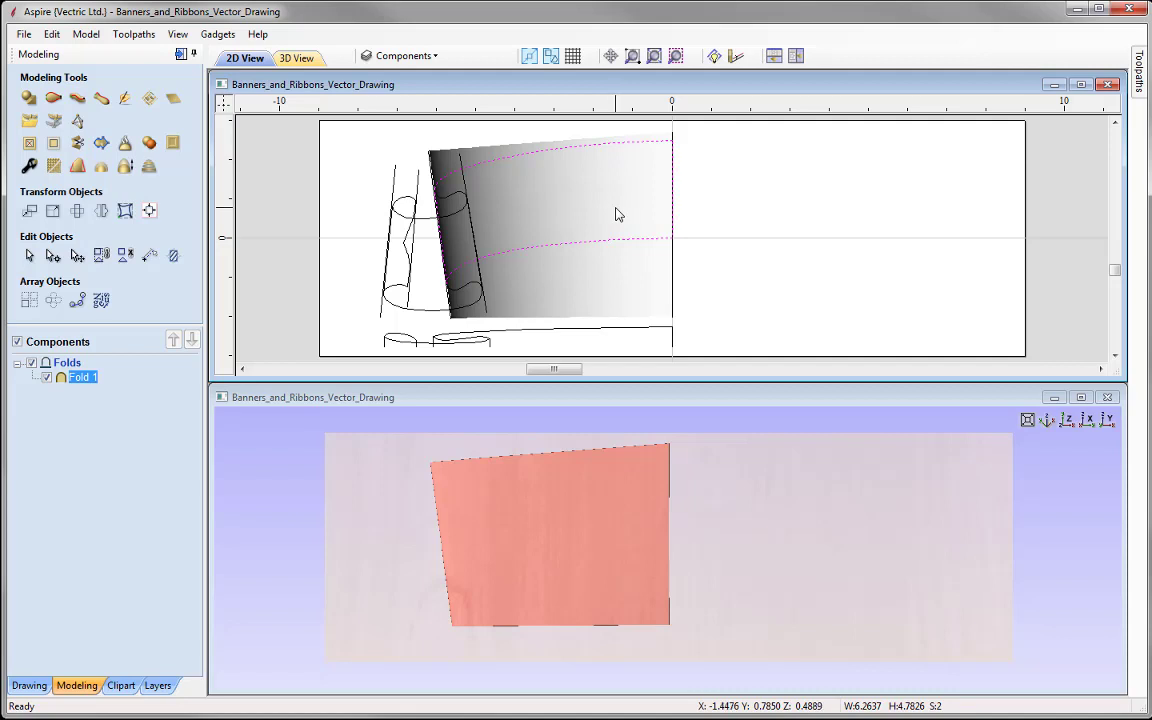
left_click(54, 145)
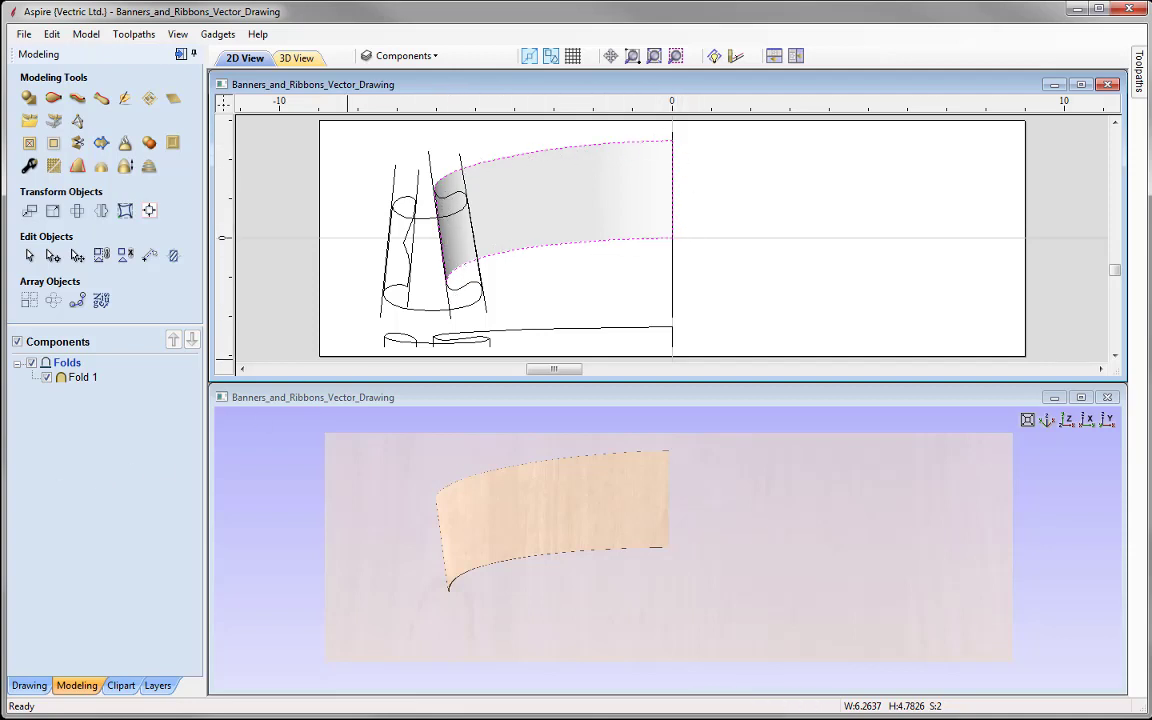
scroll(668, 547, "up", 1)
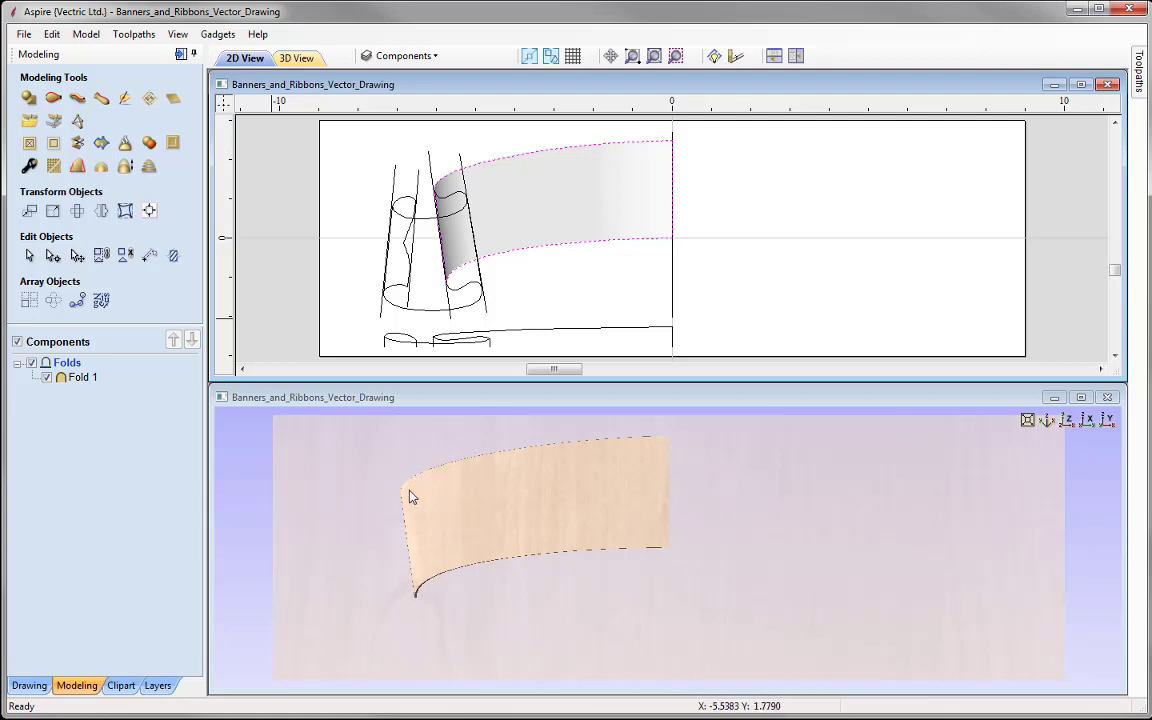
left_click(1108, 422)
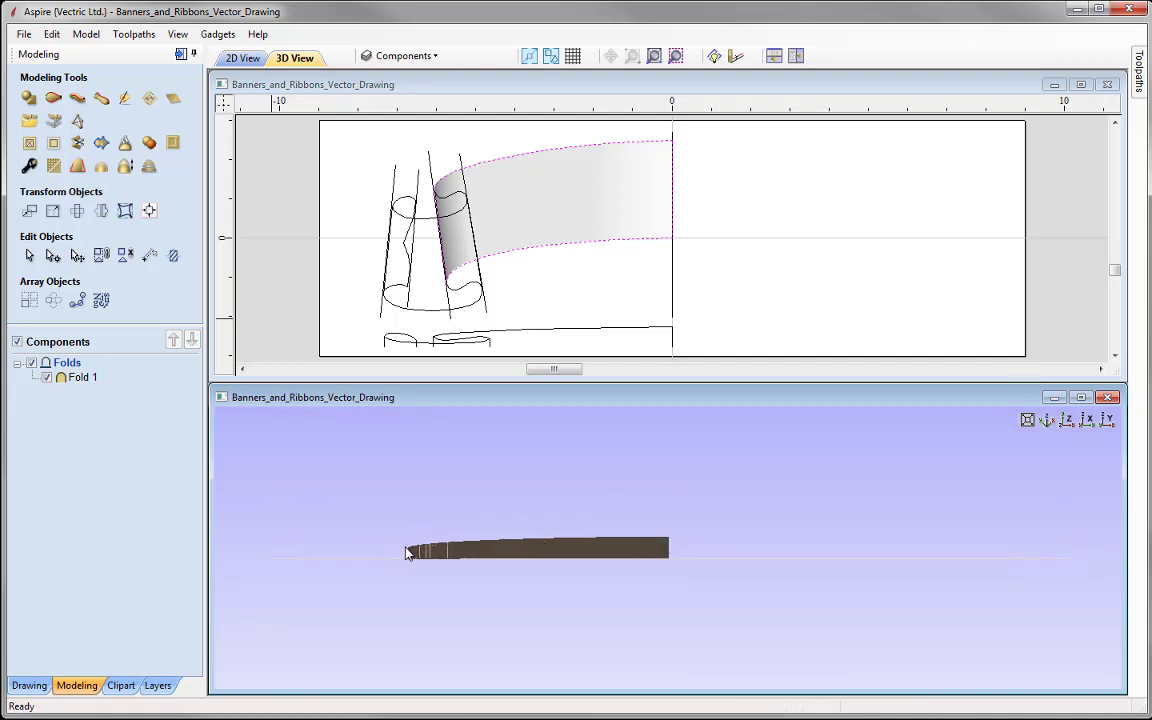
left_click(644, 330)
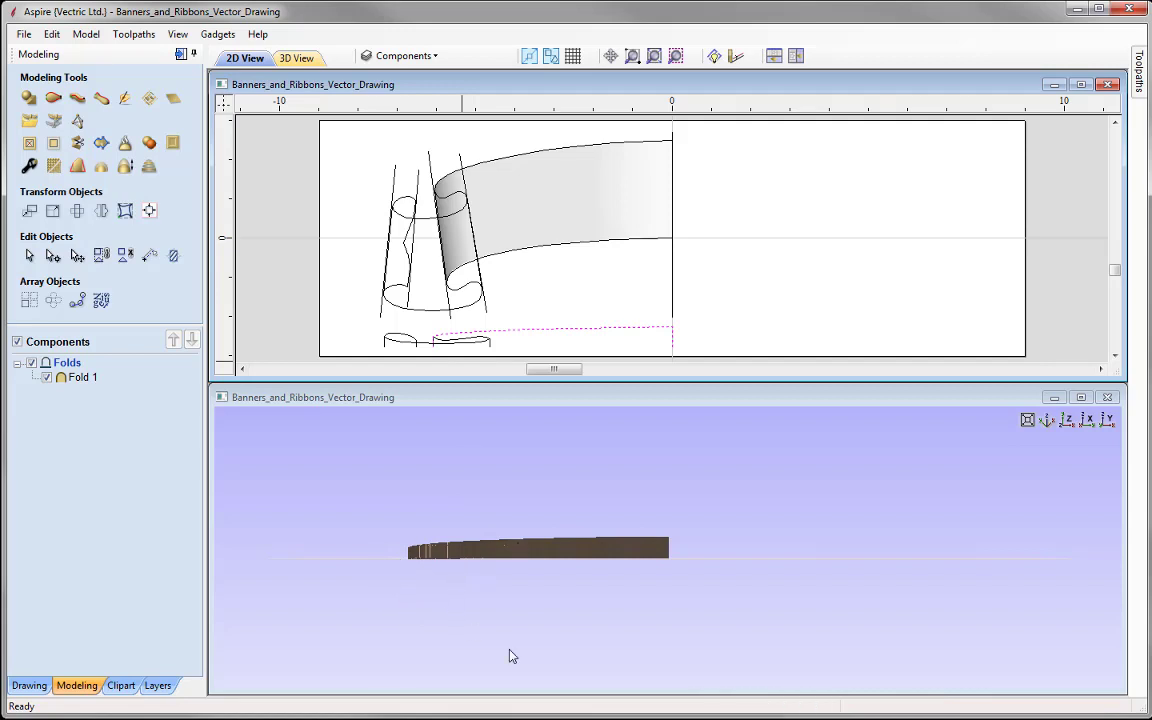
left_click(1068, 421)
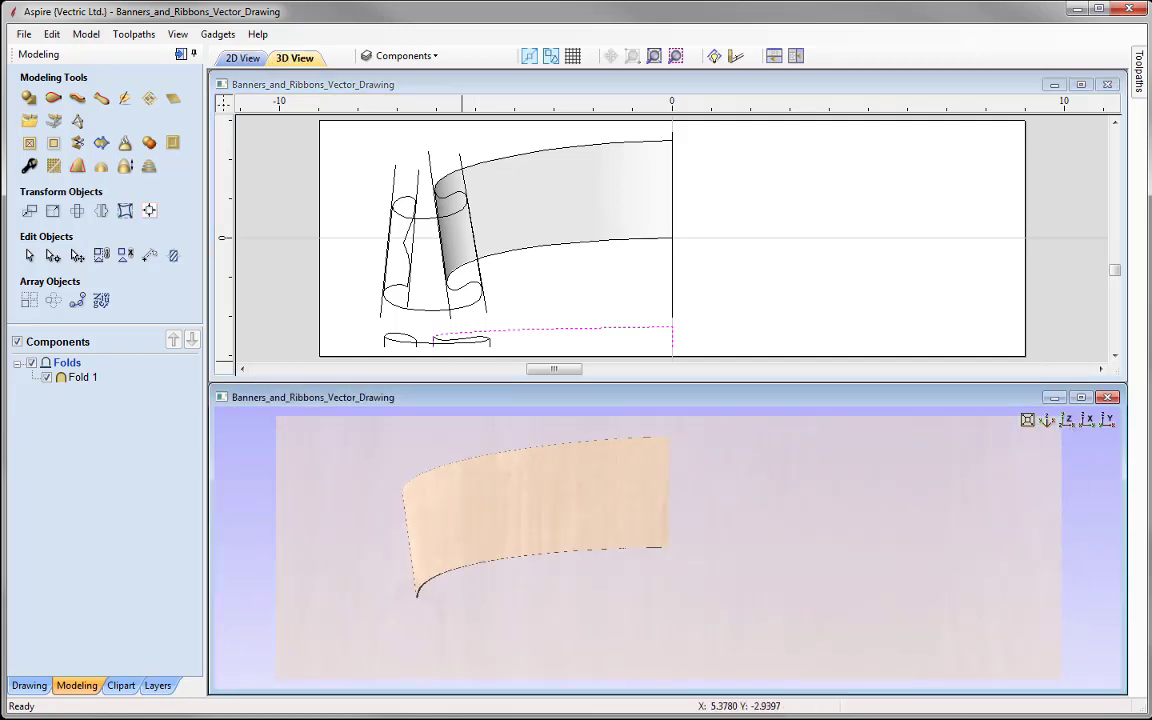
Set up a two rail sweep between the two slanted lines of the inner fold, using the short curved profile beneath them as cross section.
left_click(53, 97)
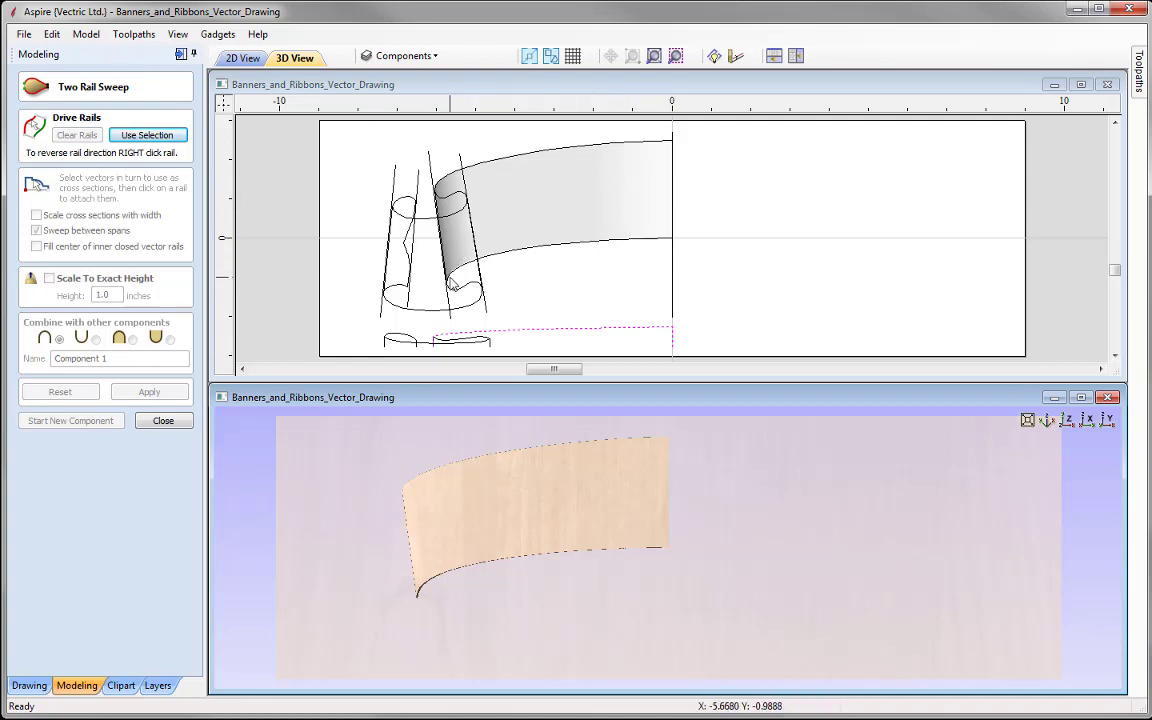
left_click(430, 160)
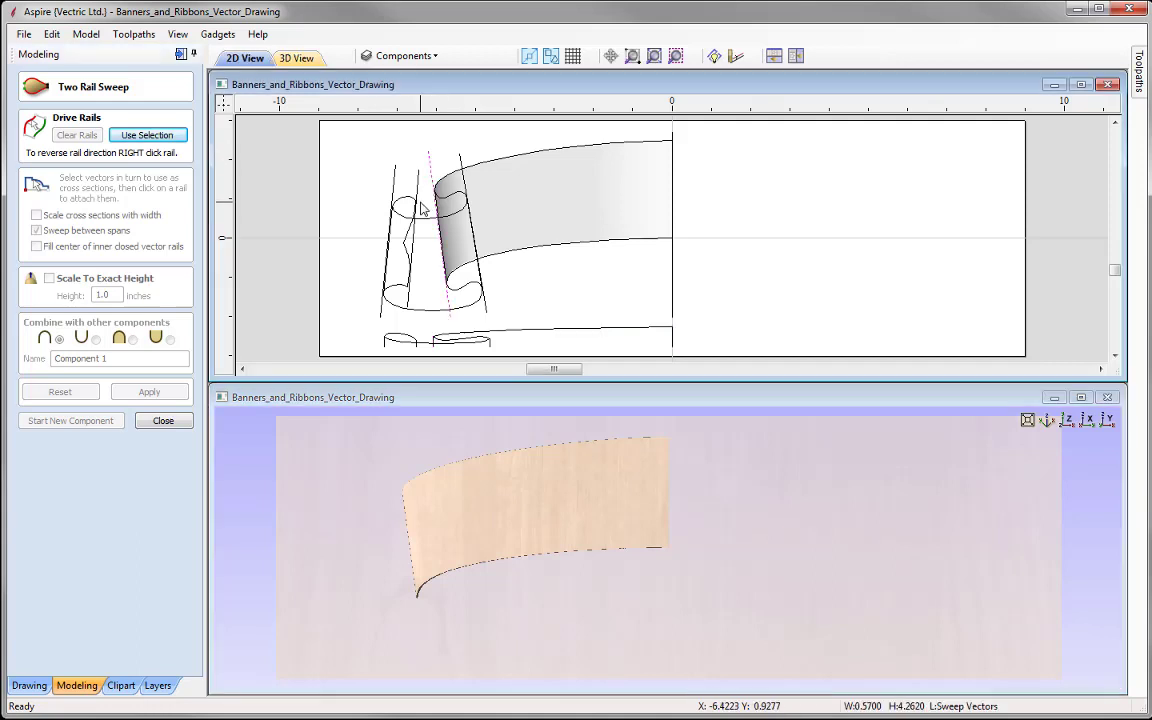
left_click(461, 178, "shift")
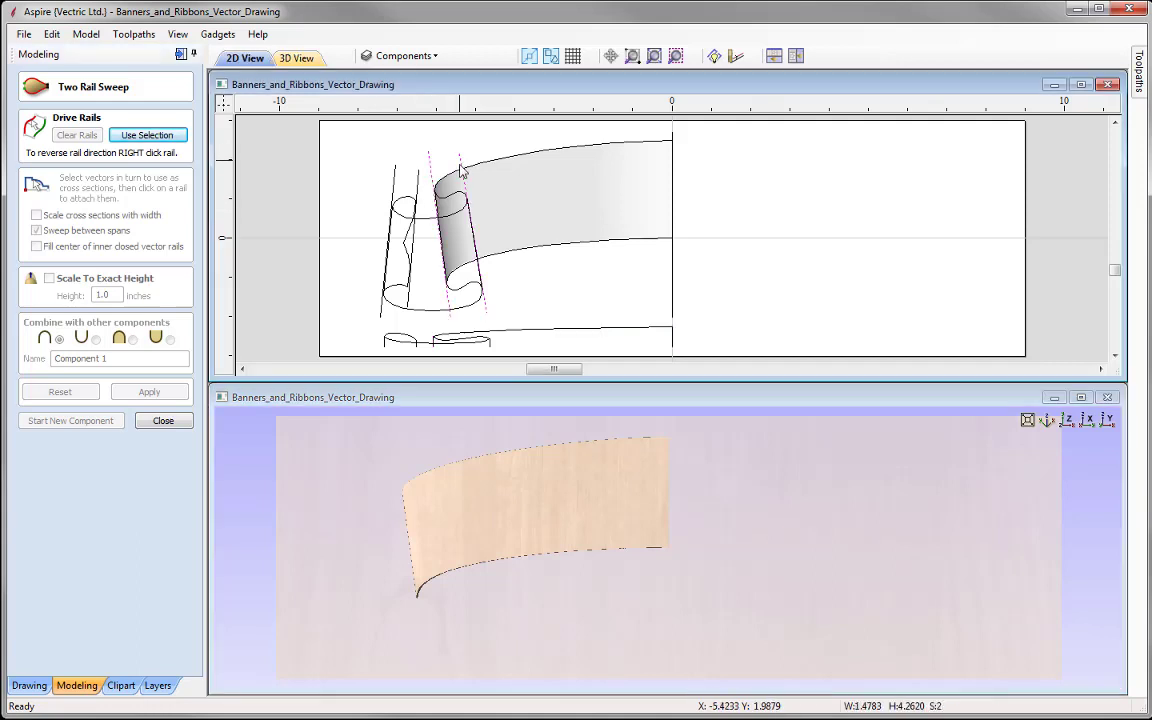
left_click(147, 136)
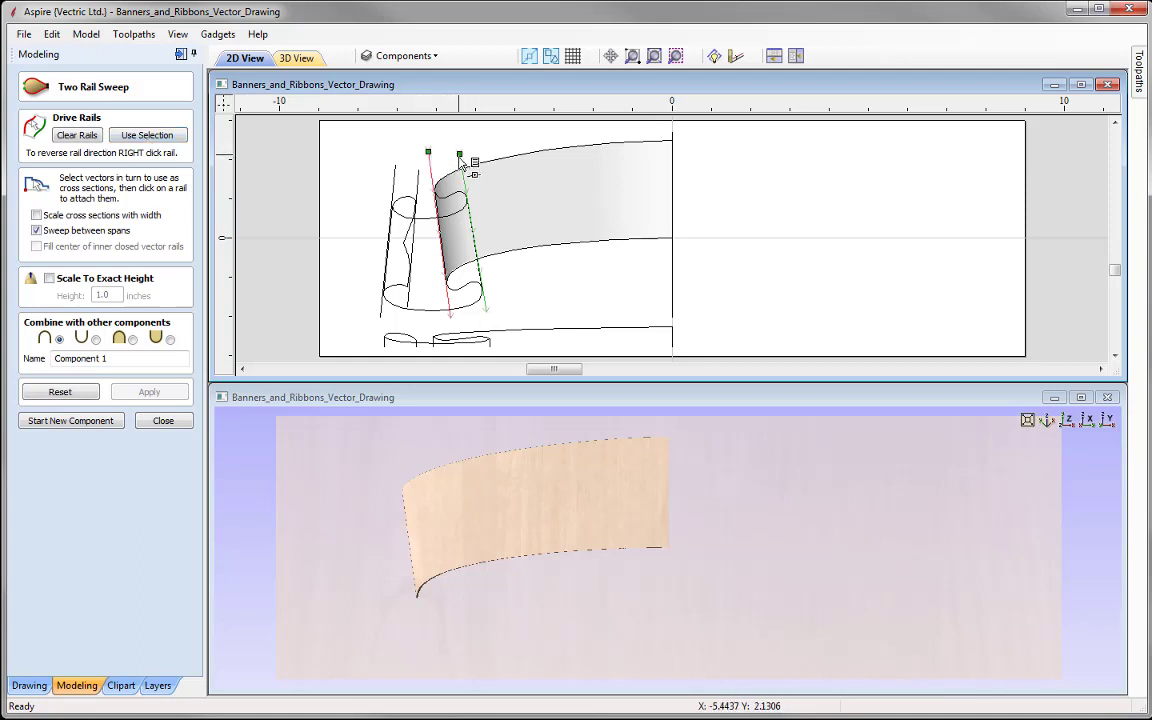
left_click(473, 345)
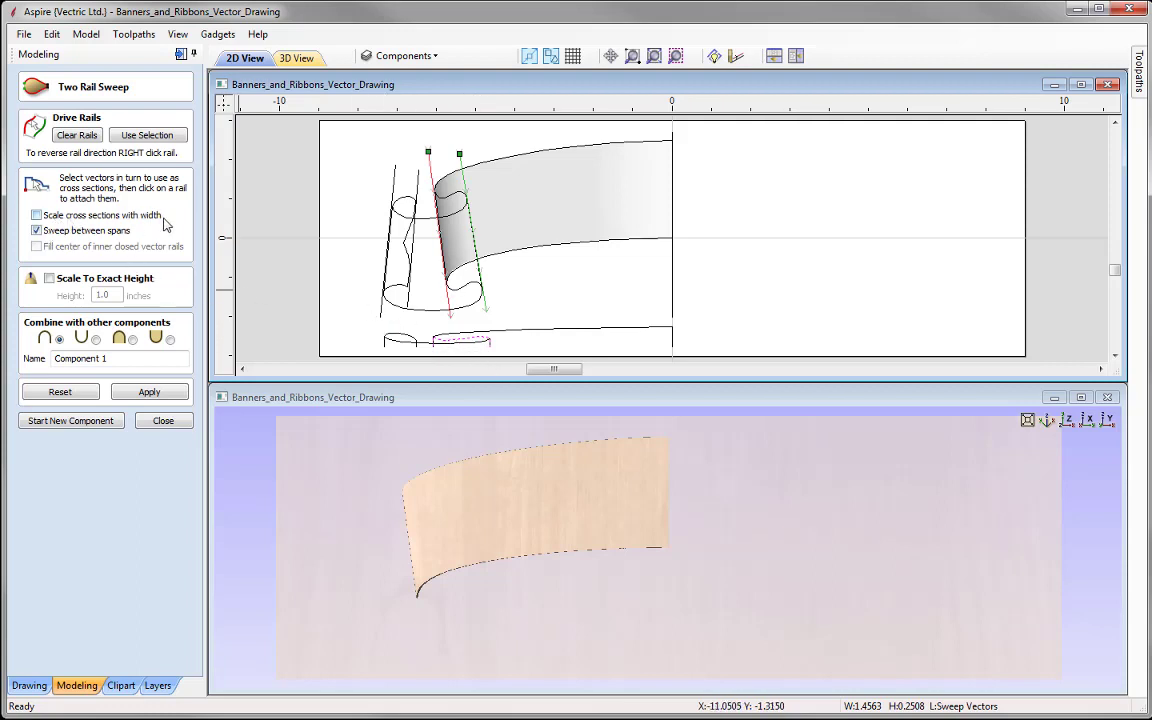
Create the inner fold sweep as merged component Fold 2, with sweeping between spans turned off.
left_click(118, 357)
type("Fold 2")
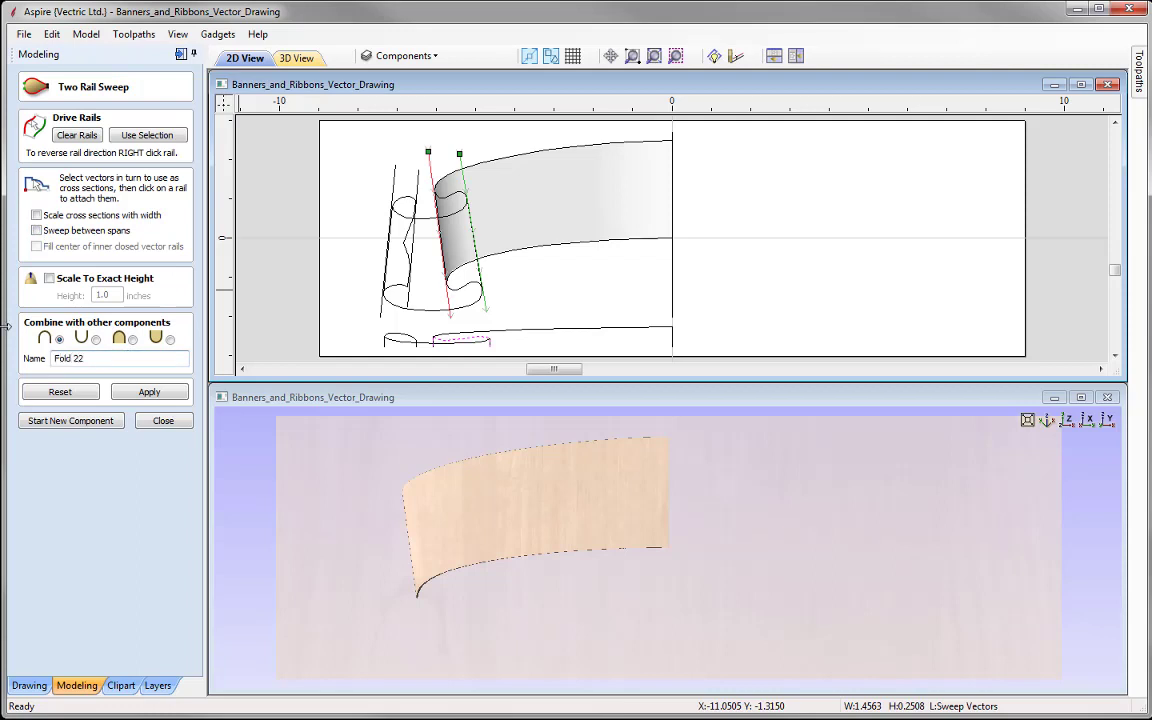
left_click(134, 341)
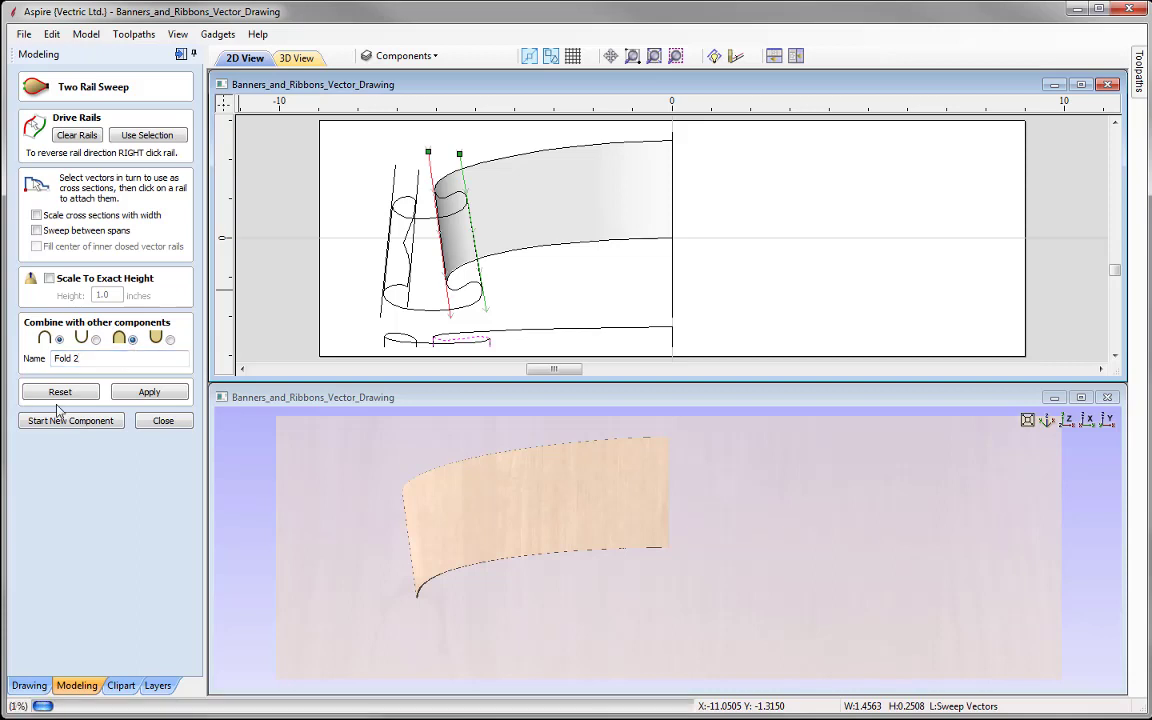
left_click(160, 393)
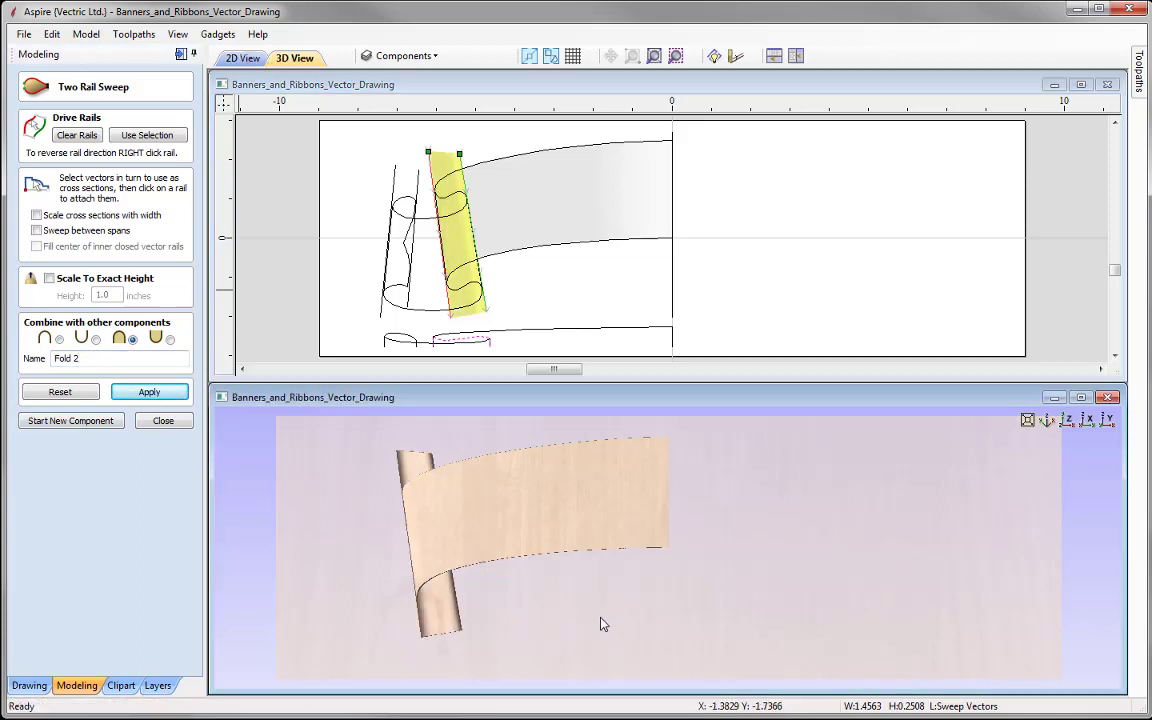
mouse_move(602, 622)
left_mouse_down()
mouse_move(576, 540)
mouse_move(591, 527)
mouse_move(633, 555)
mouse_move(584, 543)
mouse_move(599, 573)
mouse_move(594, 609)
left_mouse_up()
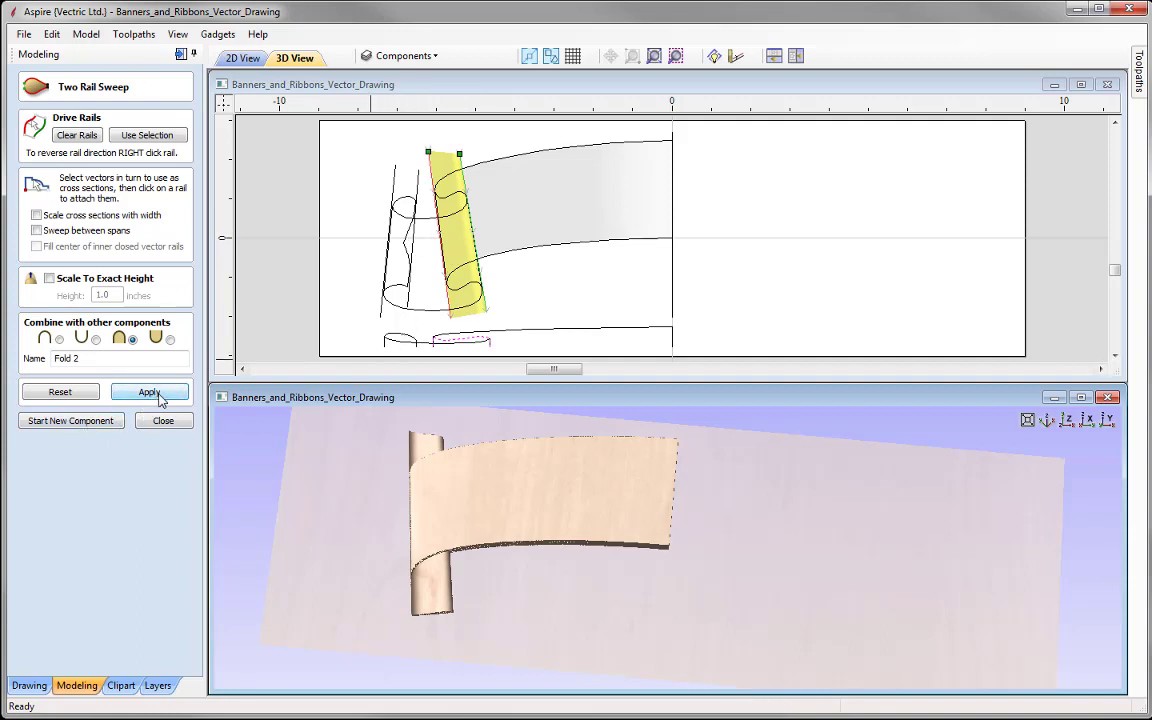
Set up a new sweep between the outermost slanted line and Fold 2's far rail, using the wide lower profile as cross section.
left_click(64, 421)
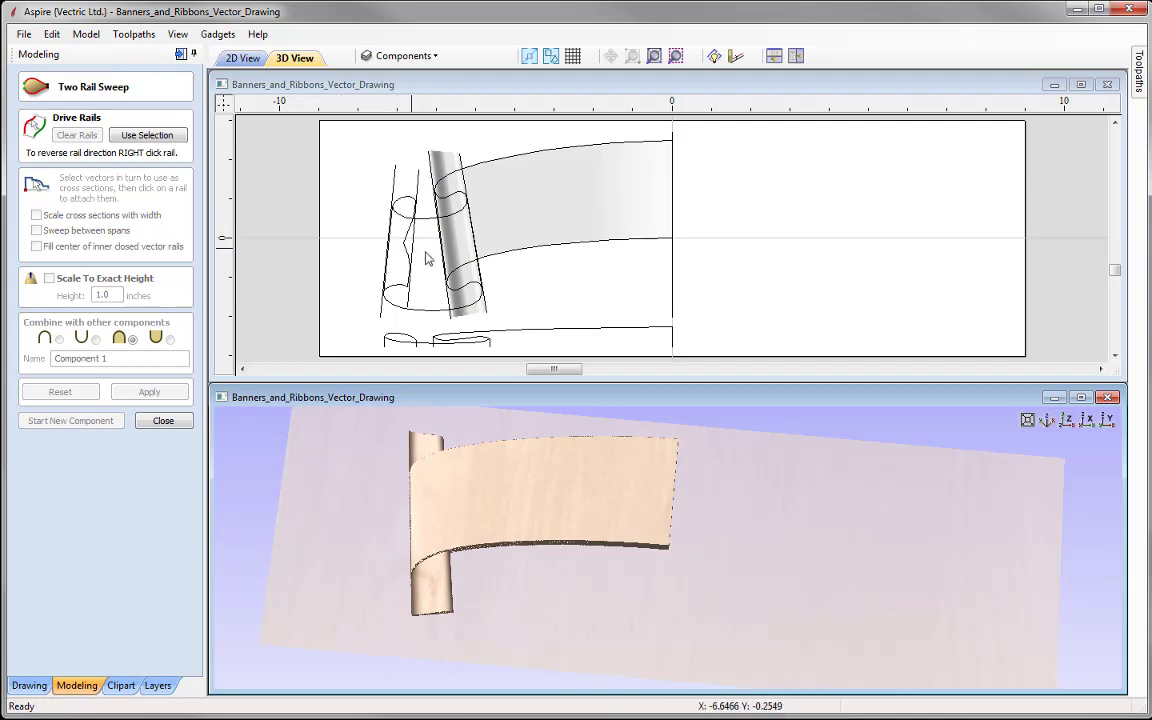
left_click(396, 178)
left_click(396, 178)
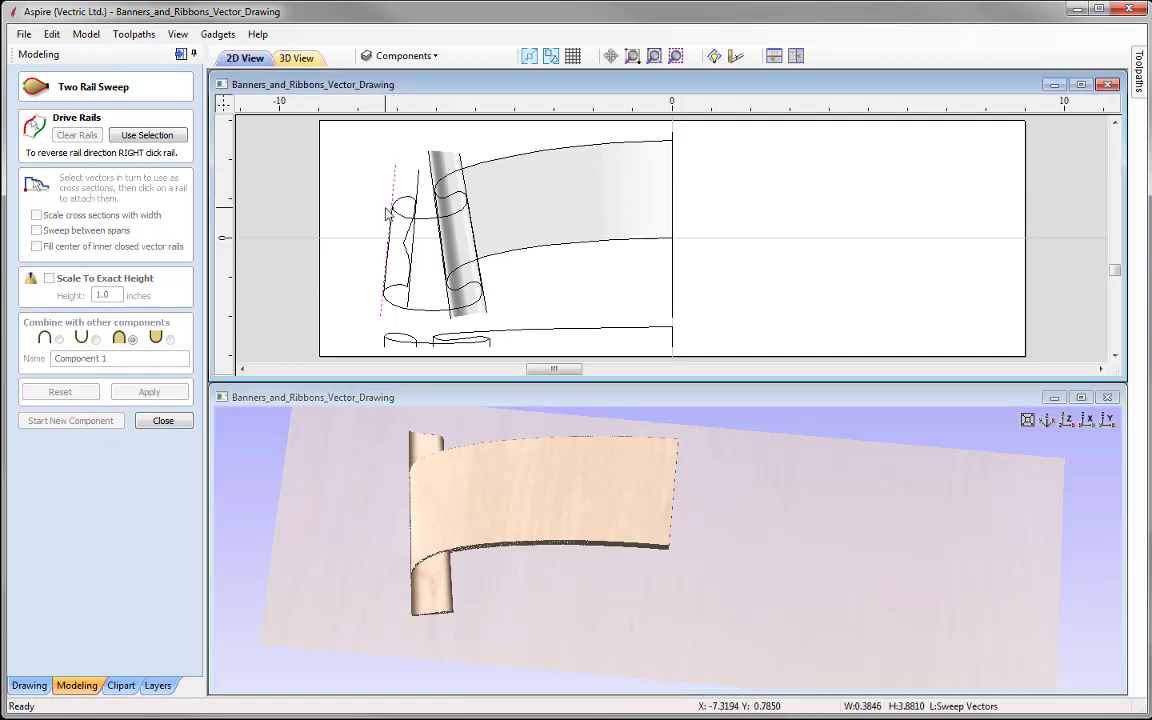
left_click(465, 190, "shift")
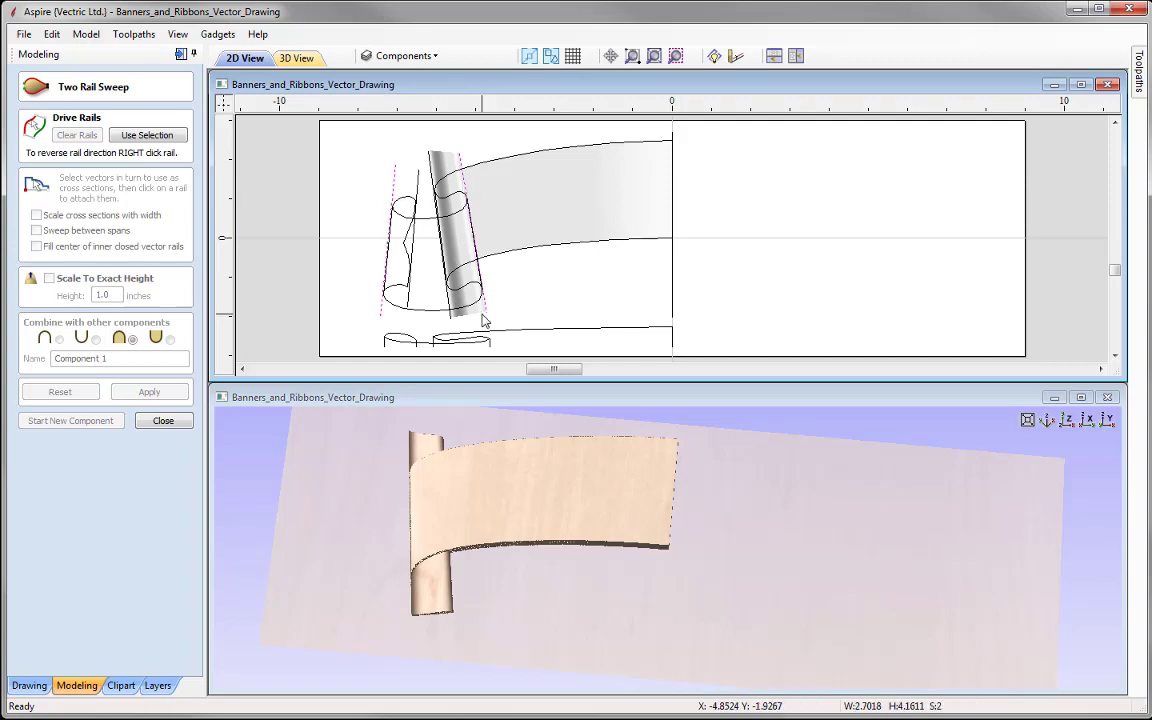
left_click(160, 136)
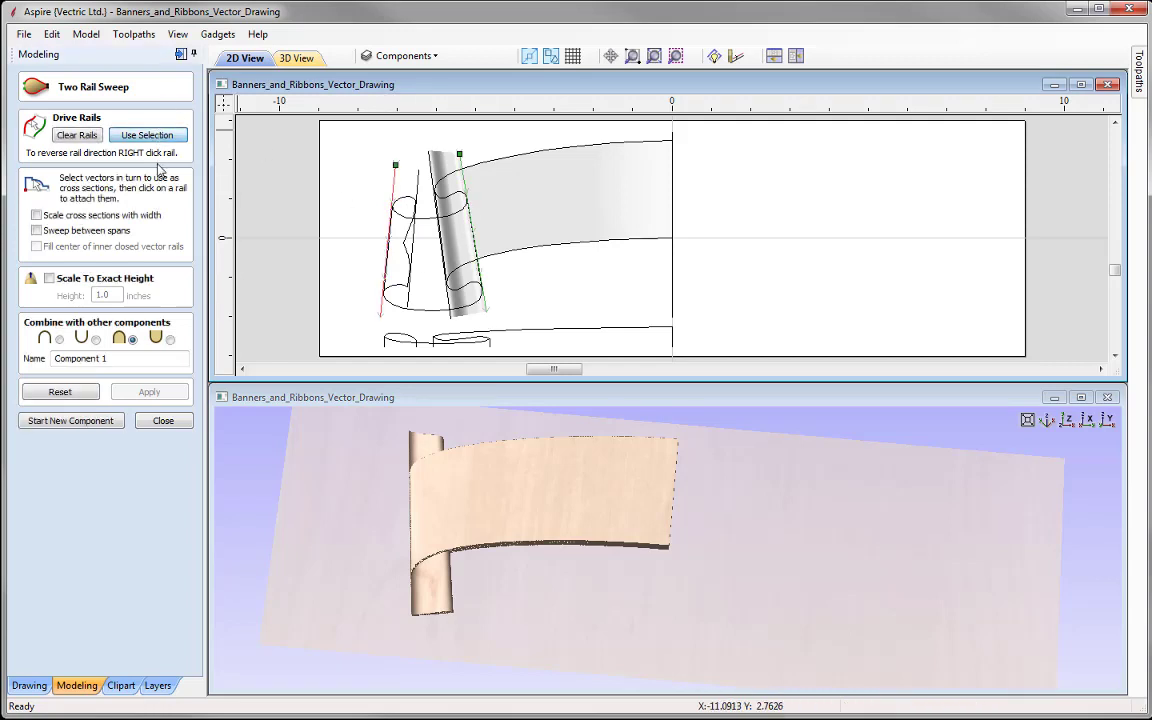
left_click(404, 347)
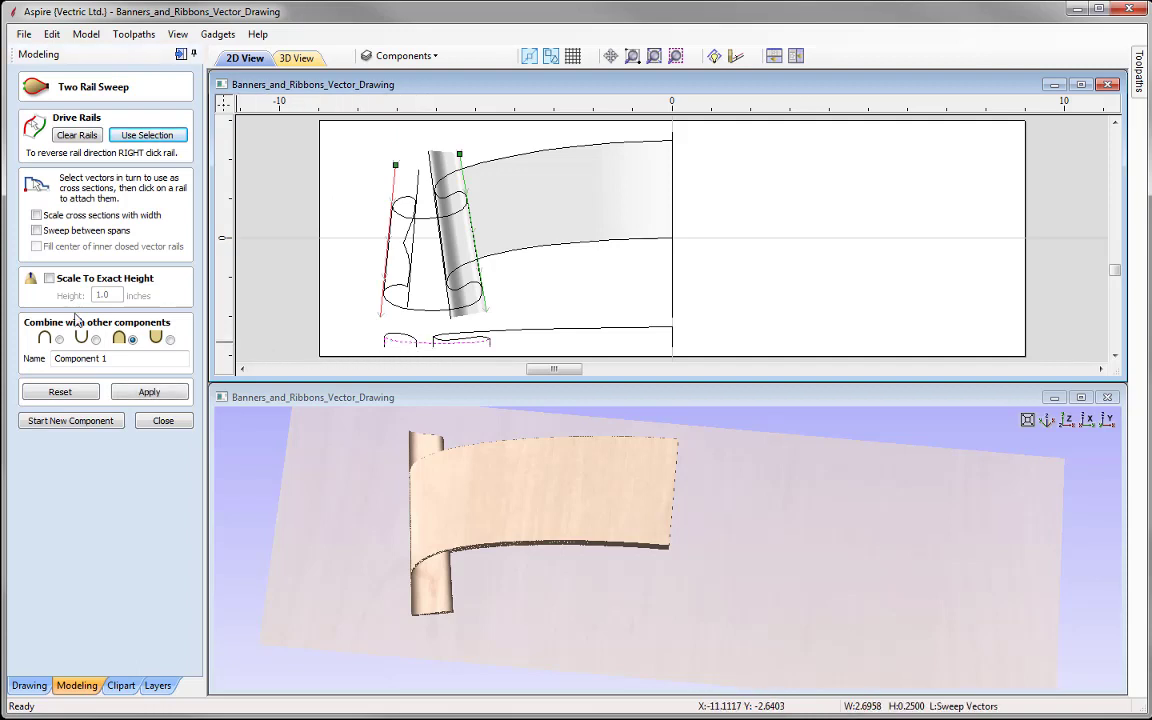
Create the sweep as a component named Fold 3 and inspect it in 3D.
double_click(145, 360)
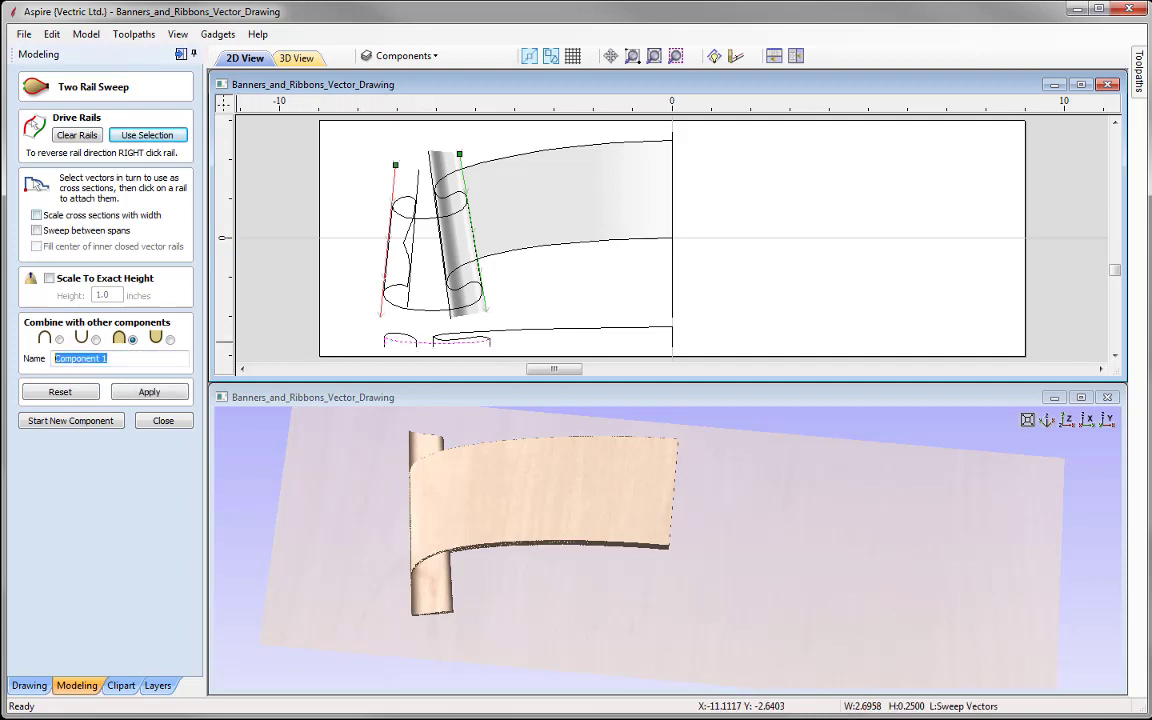
type("Fold 3")
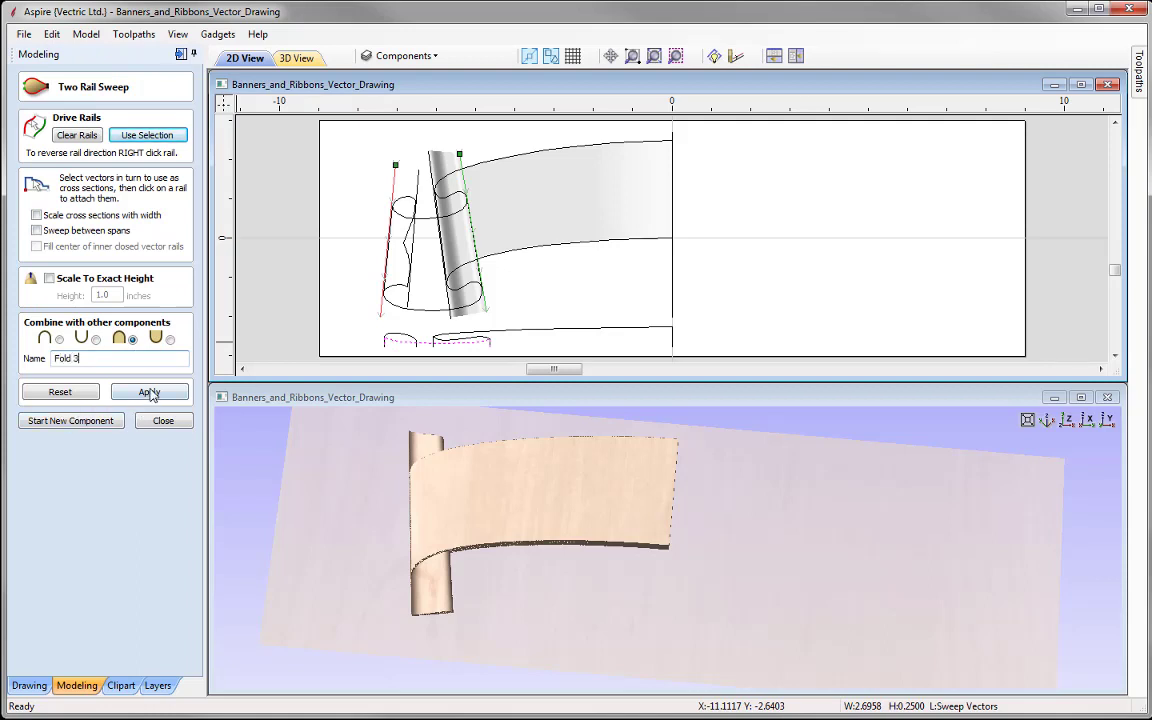
left_click(148, 392)
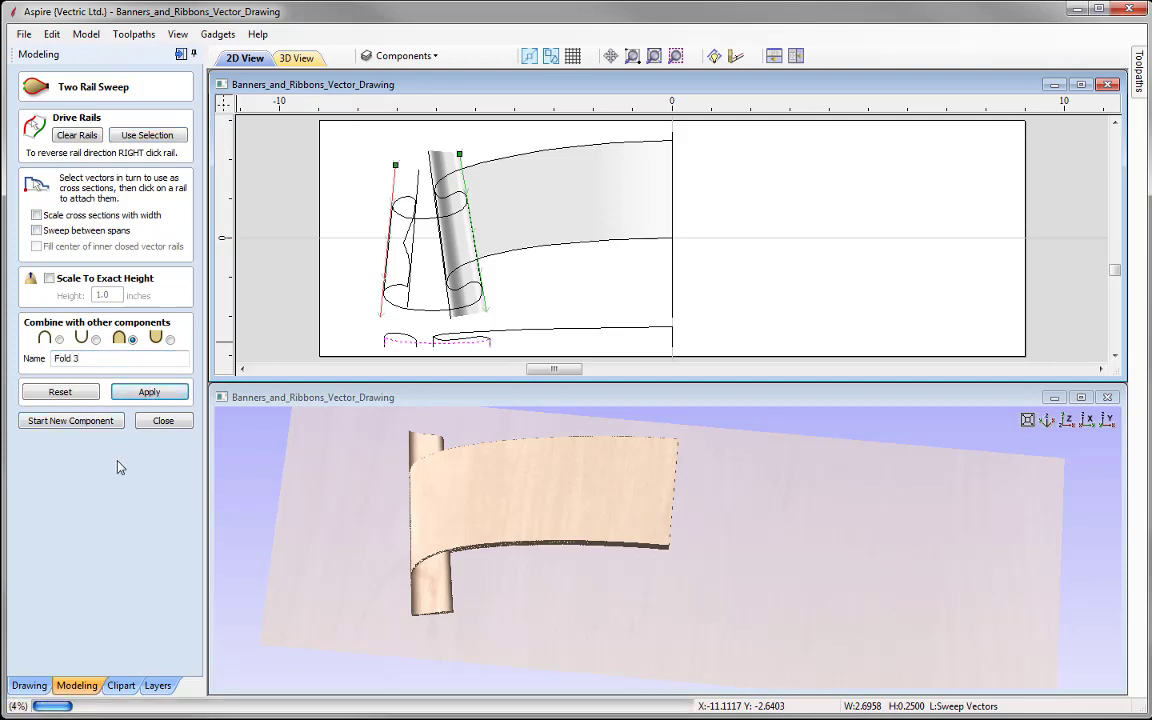
left_click_drag(576, 489, 630, 599)
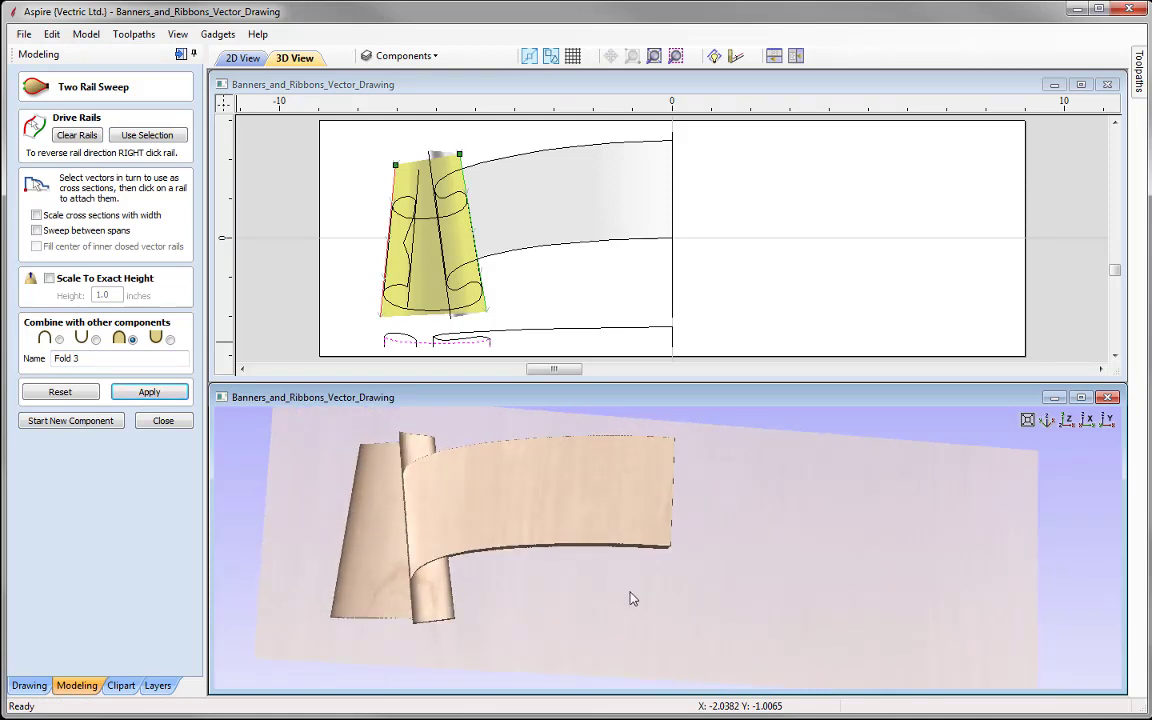
Start a new component with the outermost slanted line and the short slanted line beside it as drive rails.
left_click(88, 421)
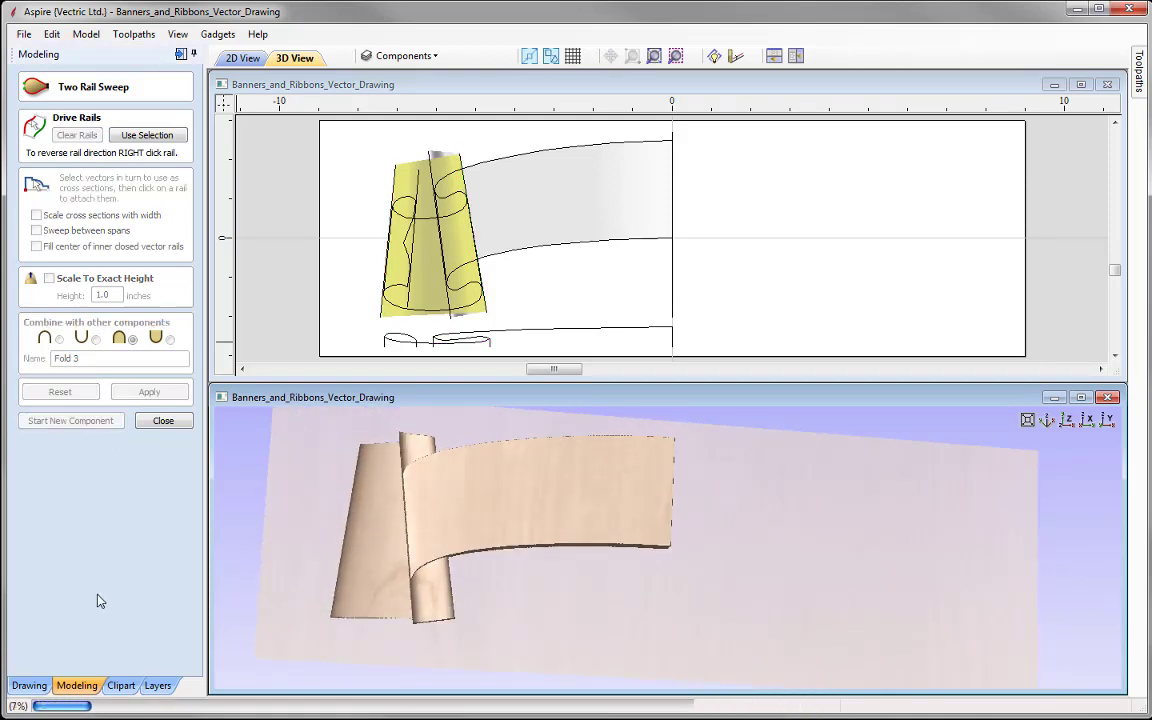
left_click(396, 183)
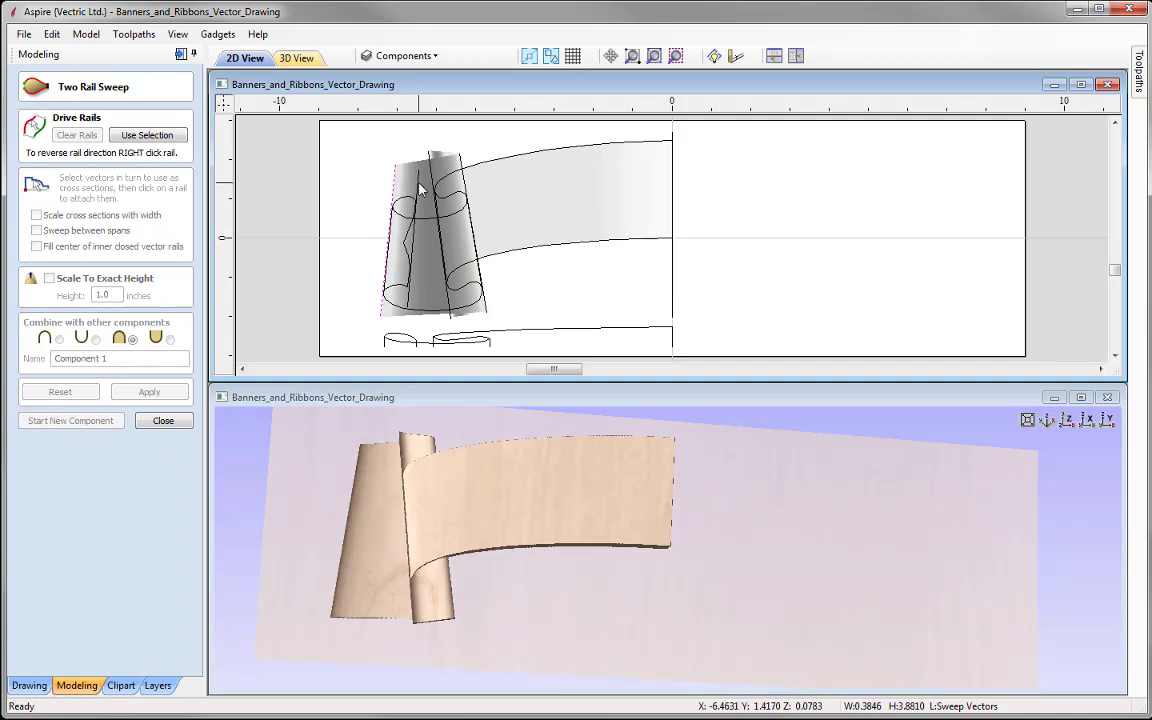
left_click(150, 136)
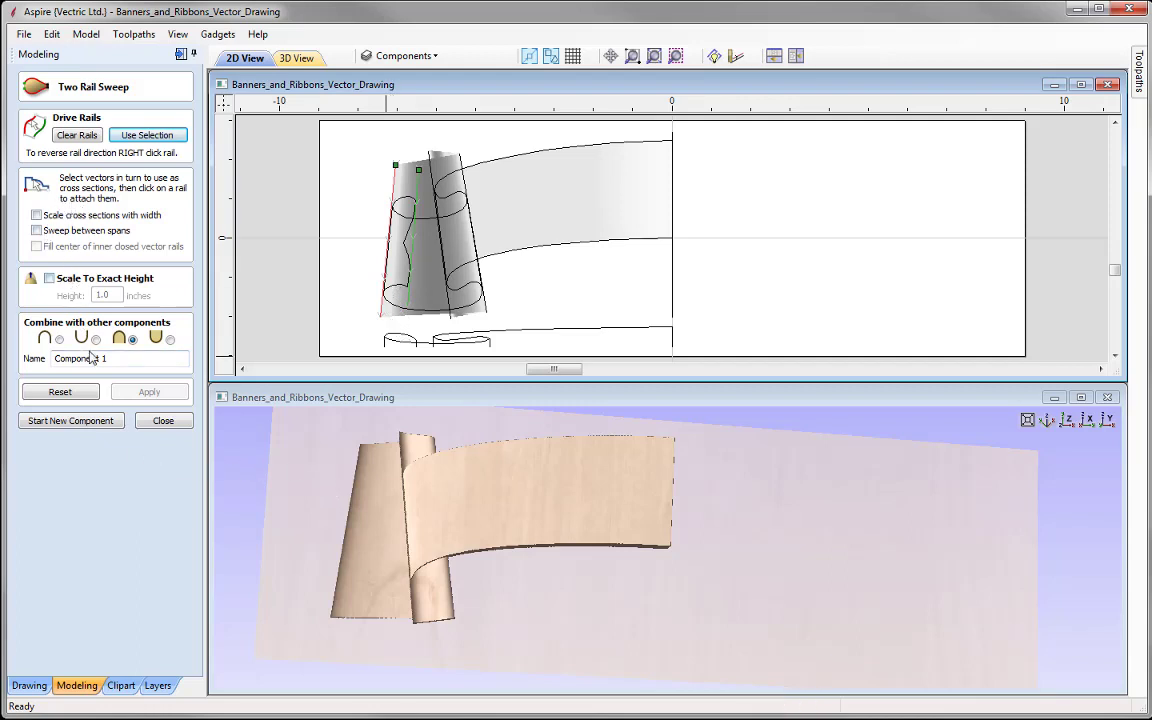
Create merged component Fold 4 using the upper arc of the small outer profile as cross section, and close the sweep tool.
left_click(132, 340)
left_click_drag(108, 362, 56, 359)
type("Fold 4")
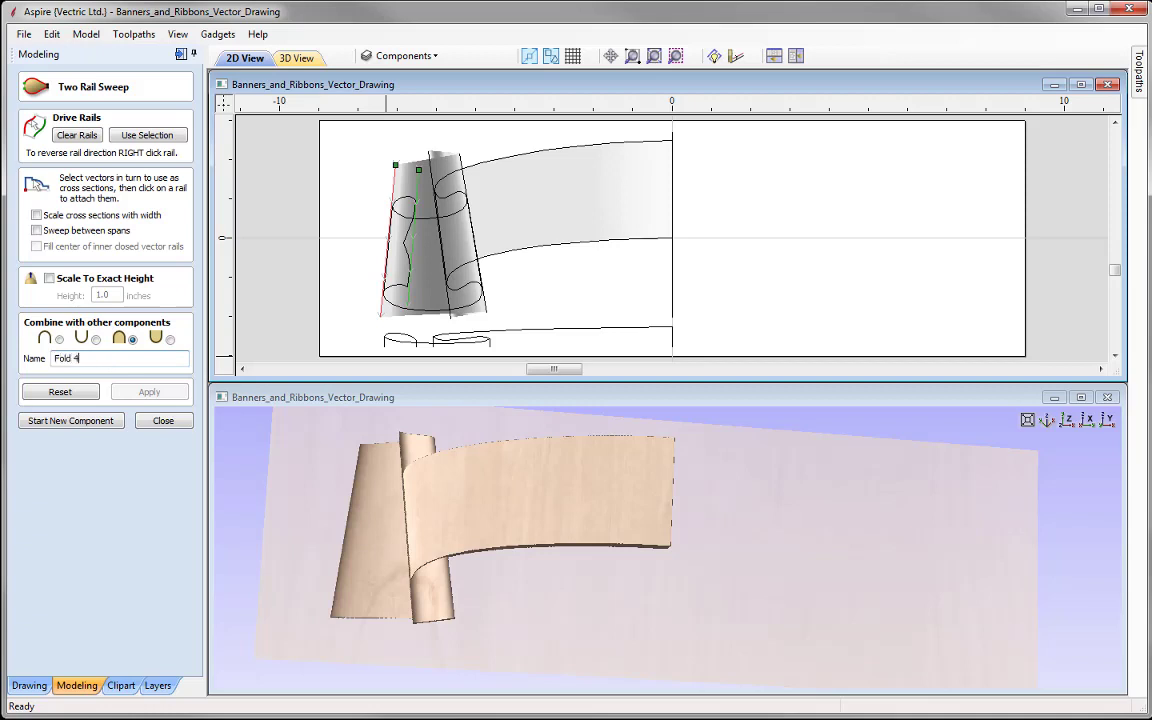
left_click(398, 334)
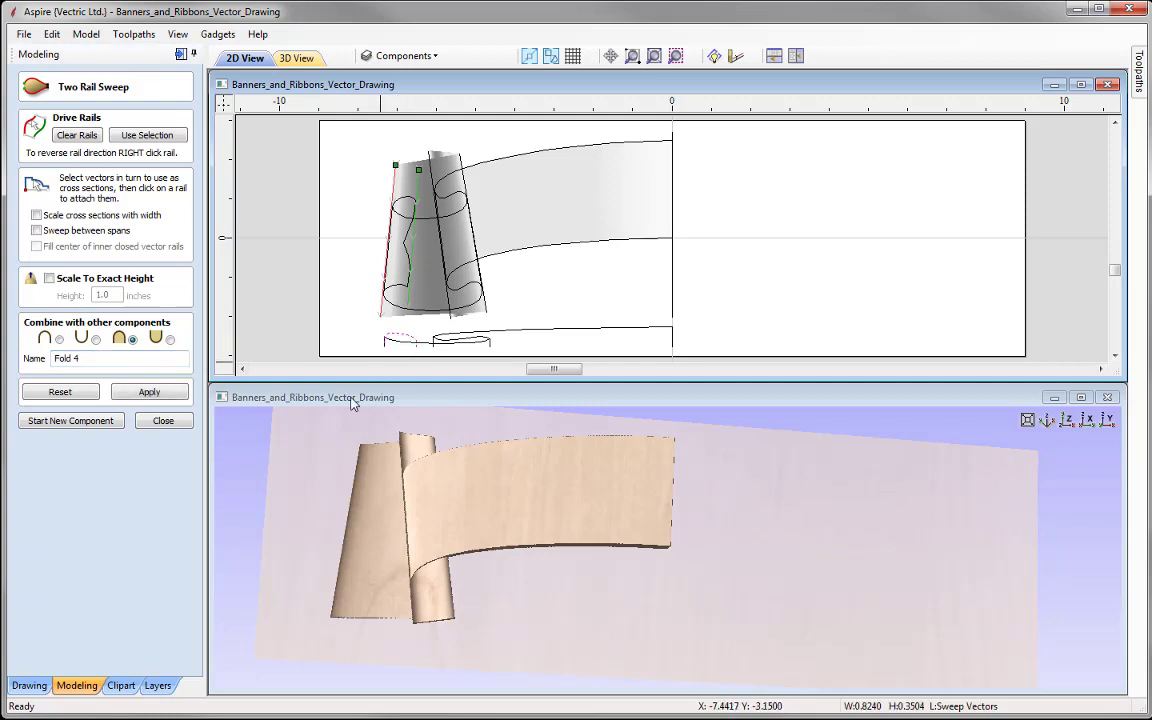
left_click(152, 393)
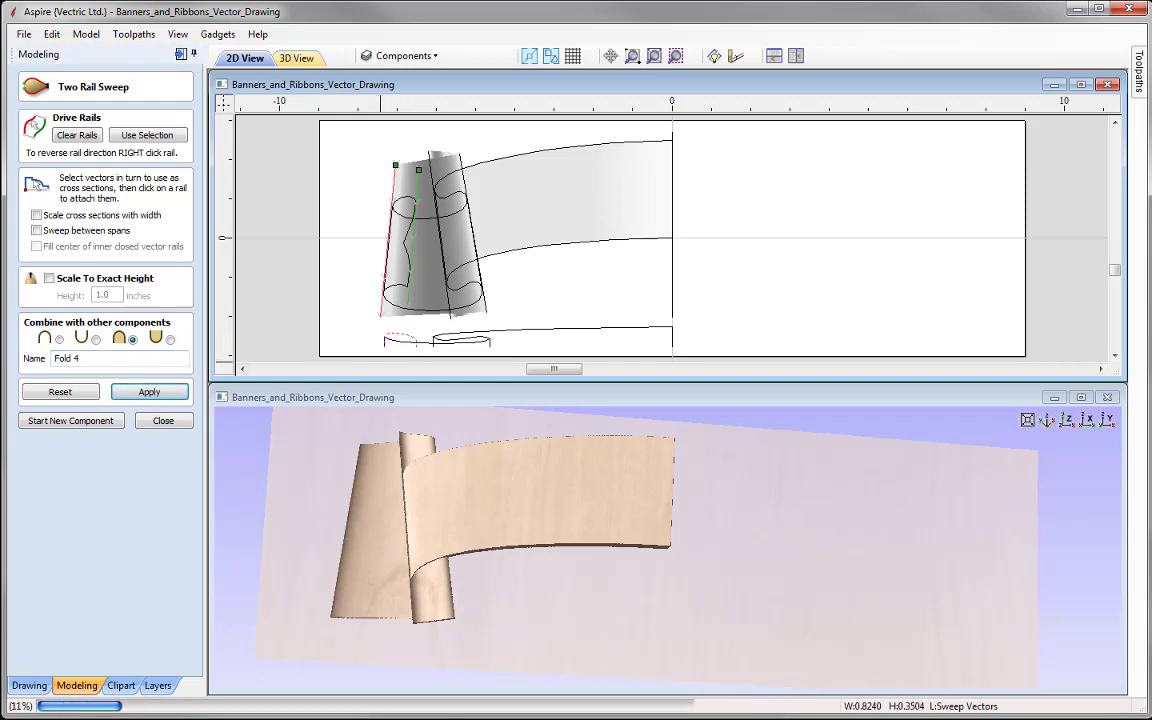
left_click_drag(506, 551, 571, 607)
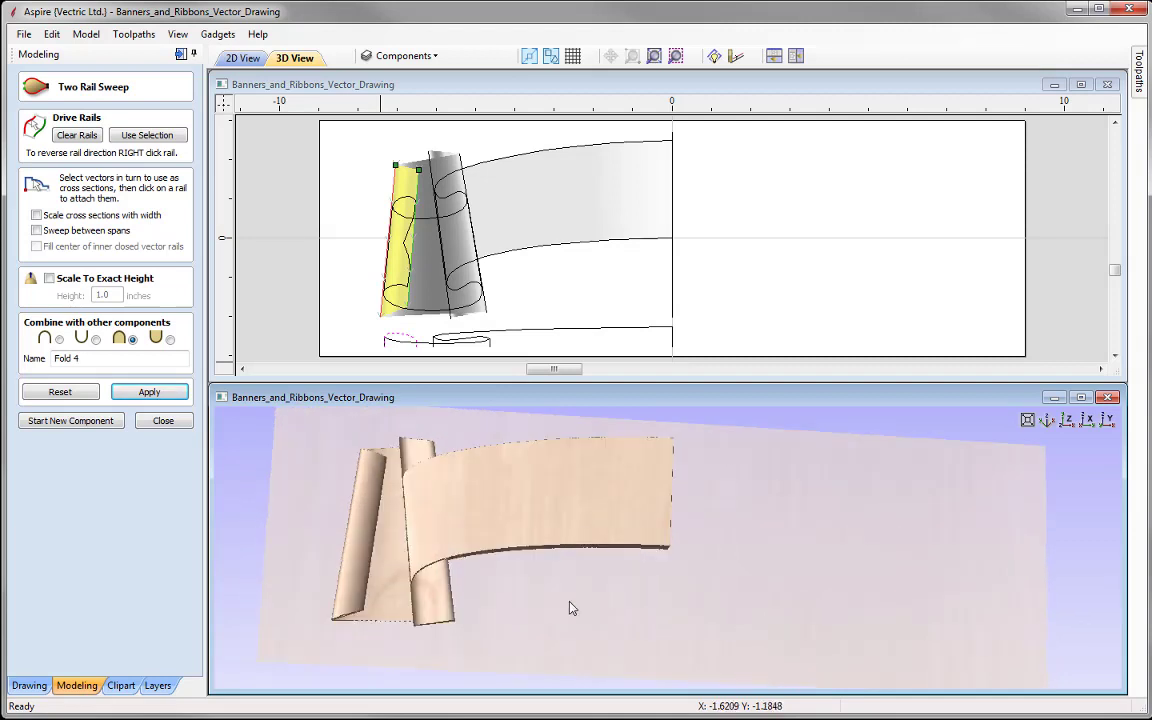
left_click(165, 421)
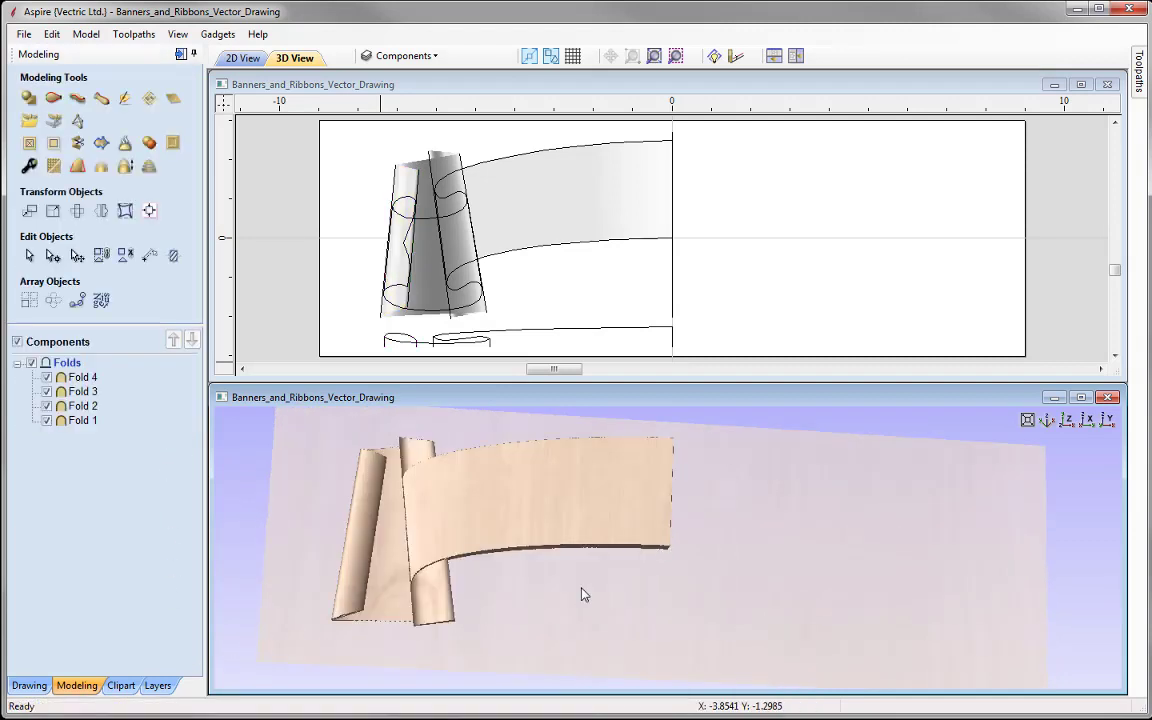
Clear the area of Fold 2 outside its closed inner fold outline.
left_click(1067, 421)
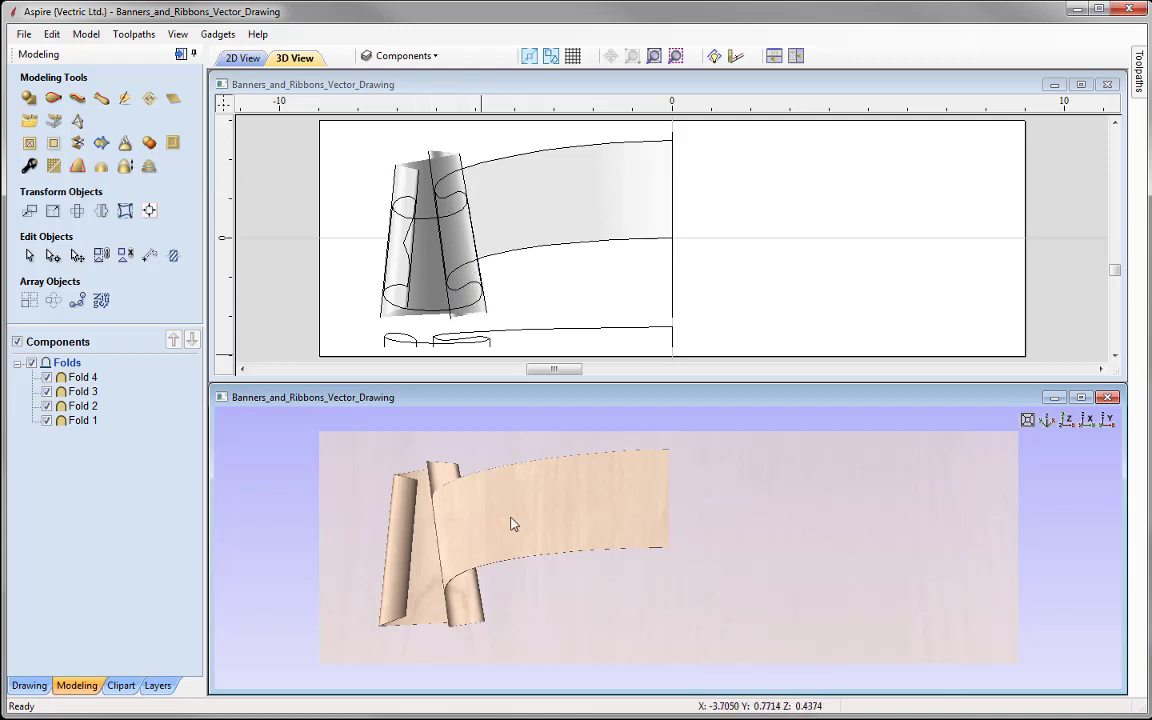
left_click(74, 406)
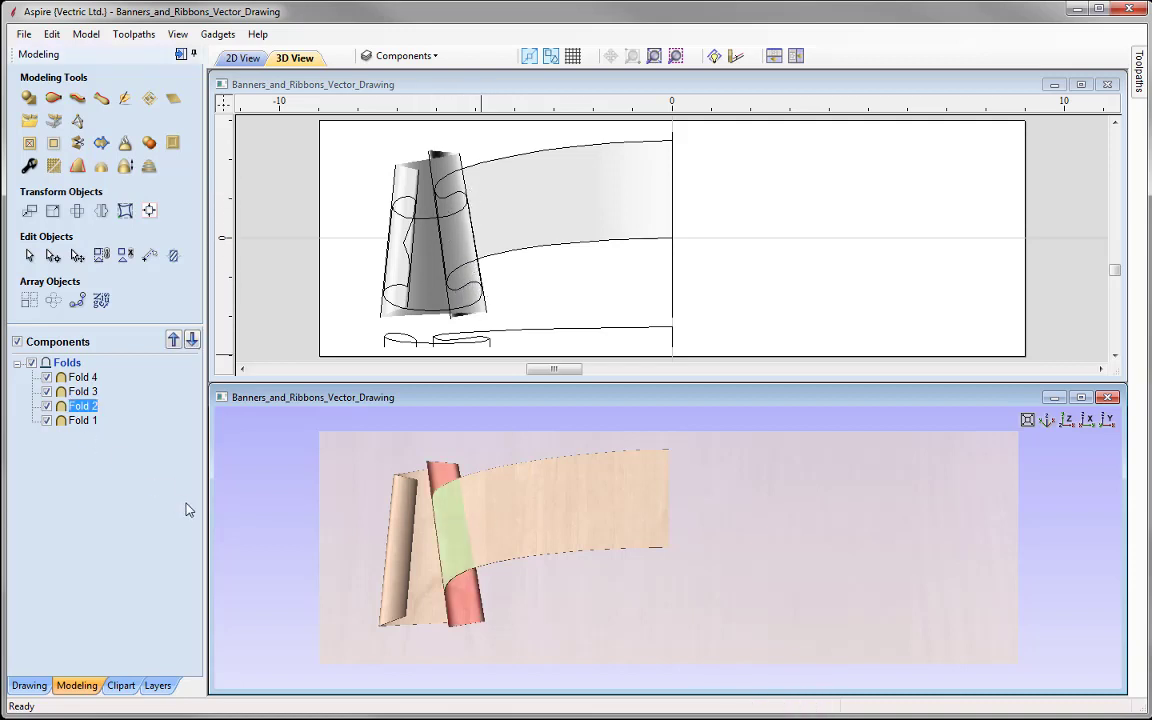
left_click(466, 293)
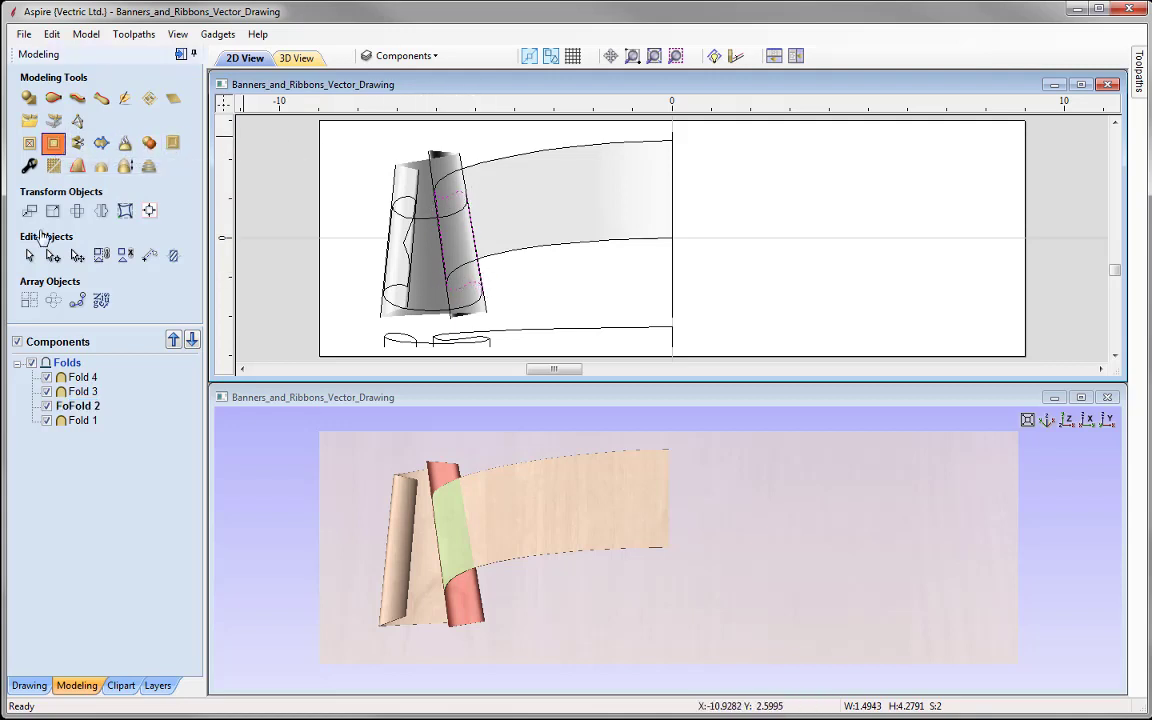
left_click(83, 465)
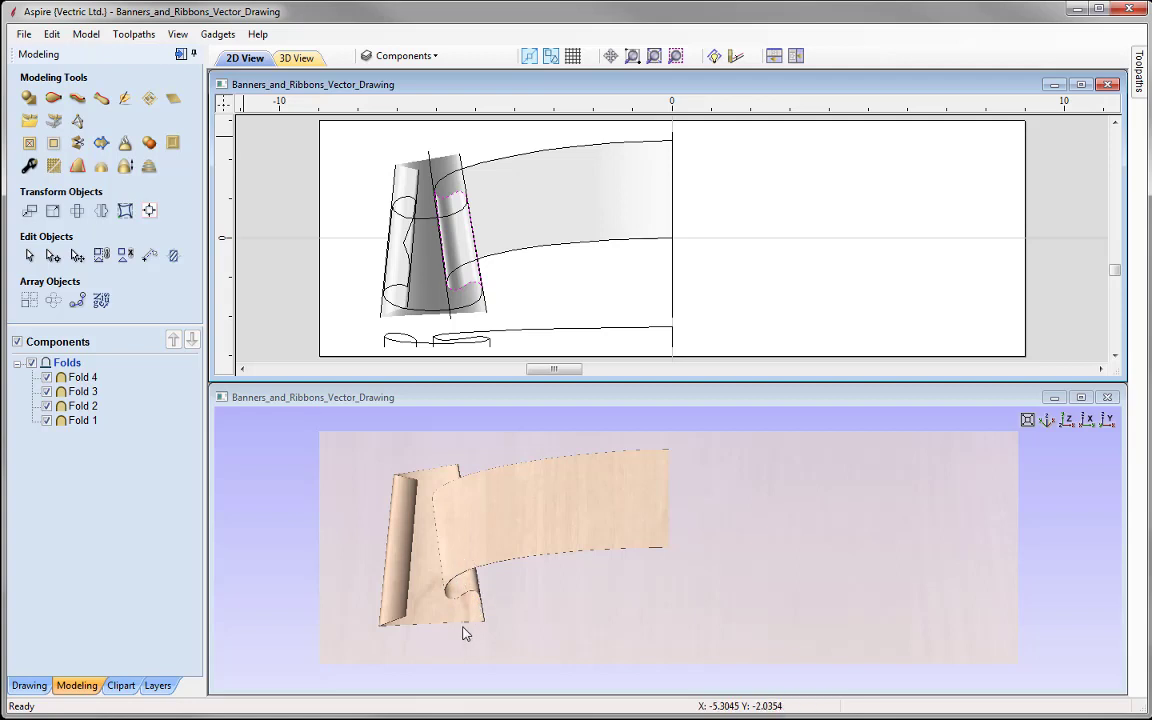
Clear the area of Fold 3 outside the wide curved outline of the back fold.
left_click(428, 296)
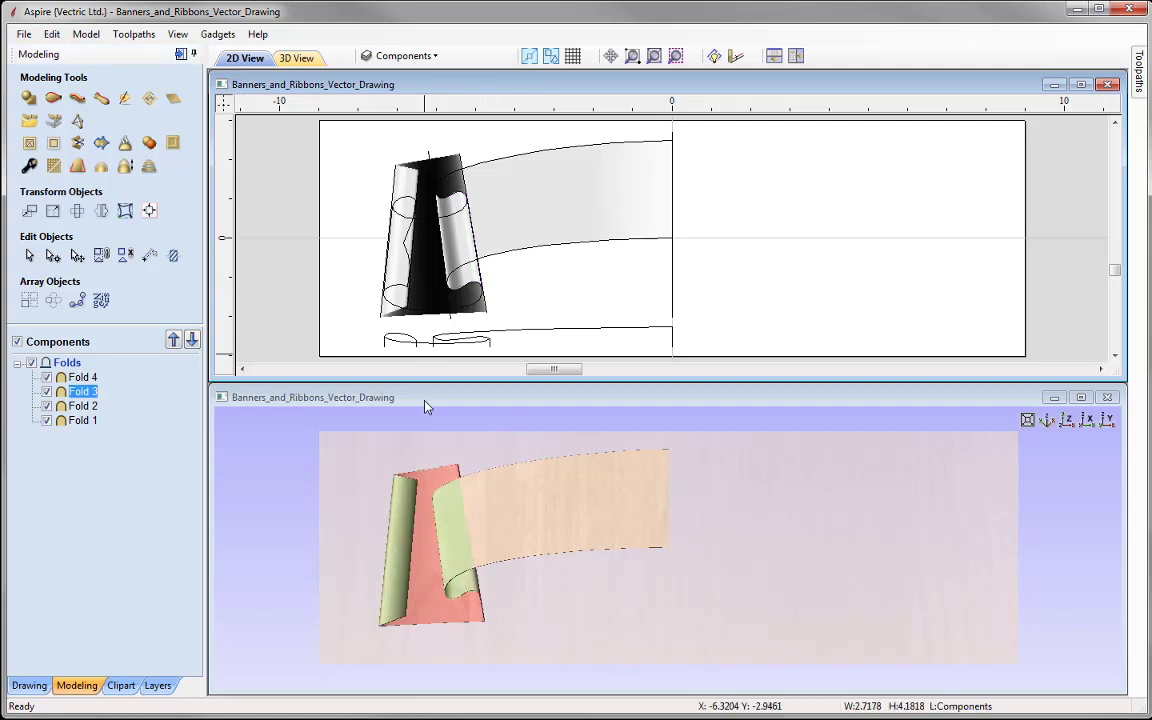
left_click(420, 318)
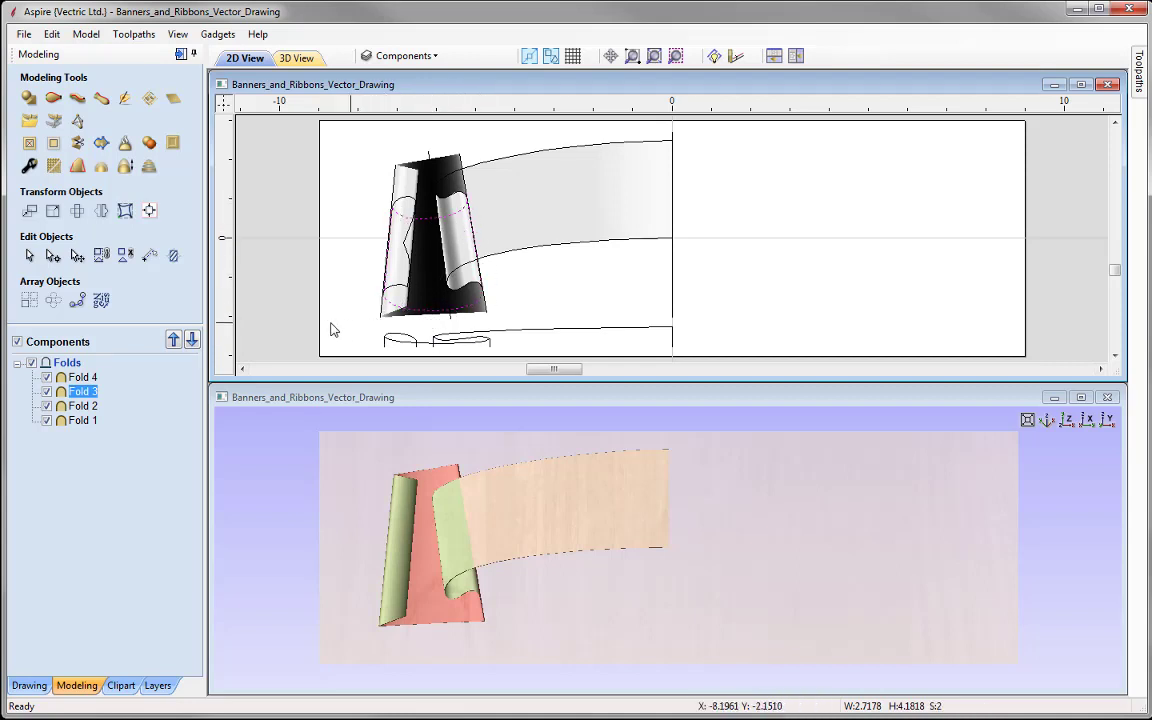
left_click(55, 148)
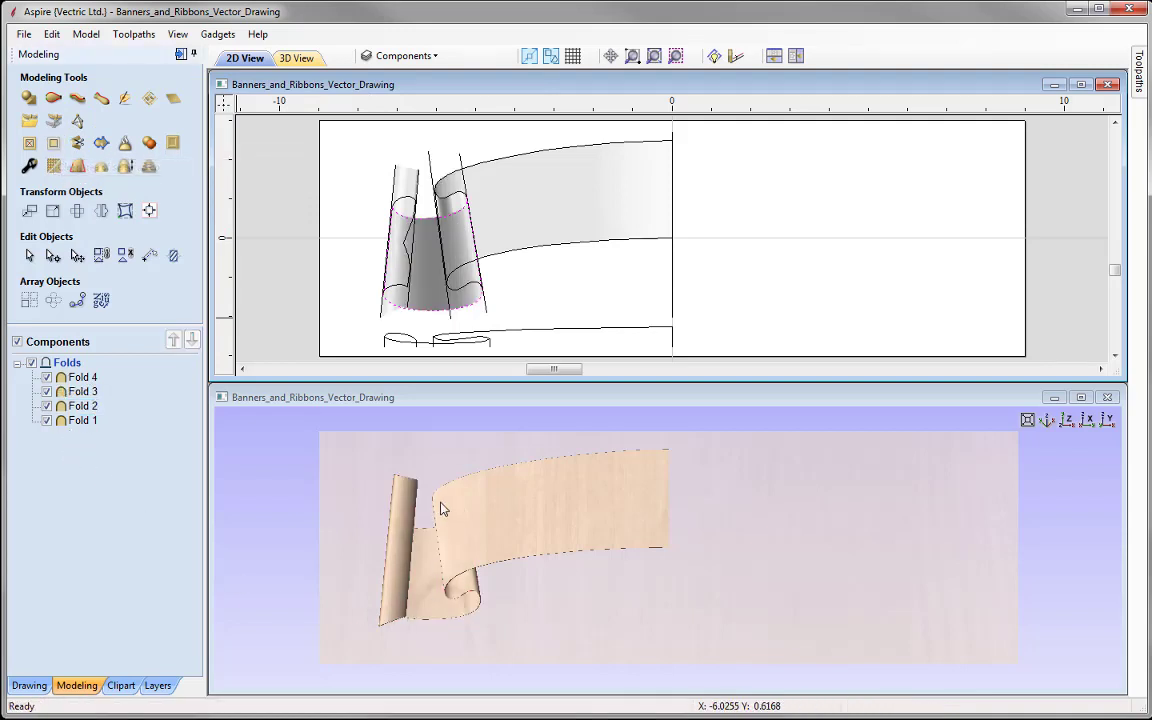
Clear the area of Fold 4 outside the notched outline of the ribbon's outer end.
left_click(406, 181)
left_click(402, 188)
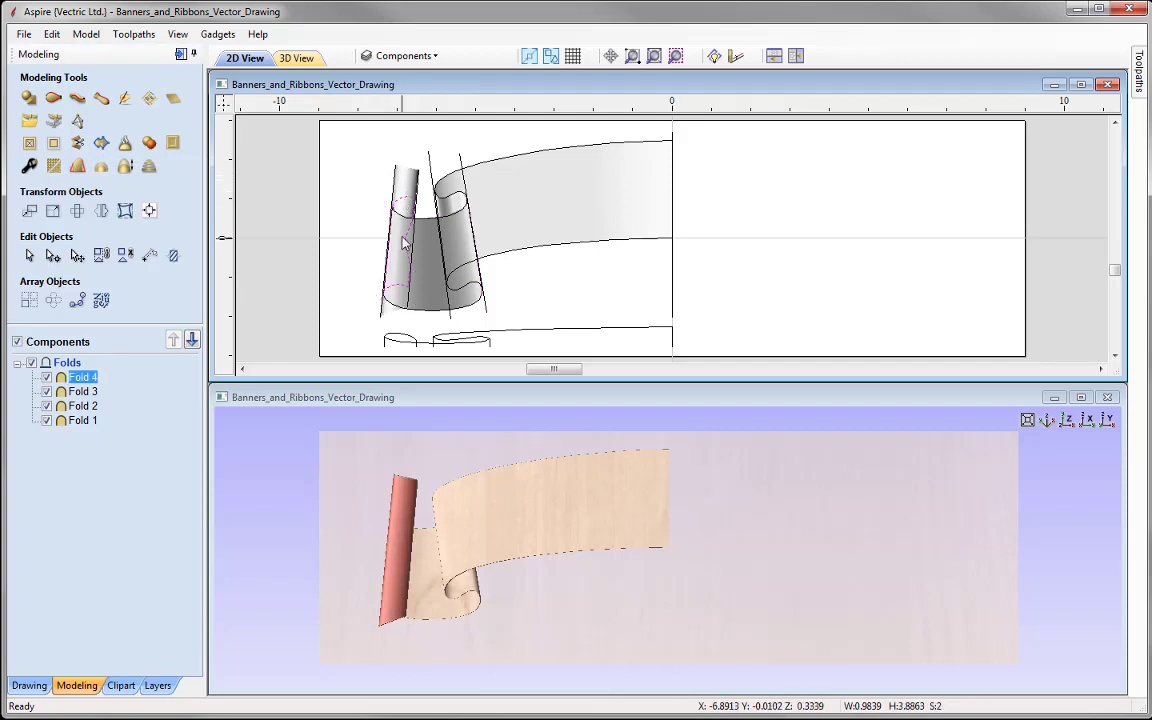
left_click(53, 145)
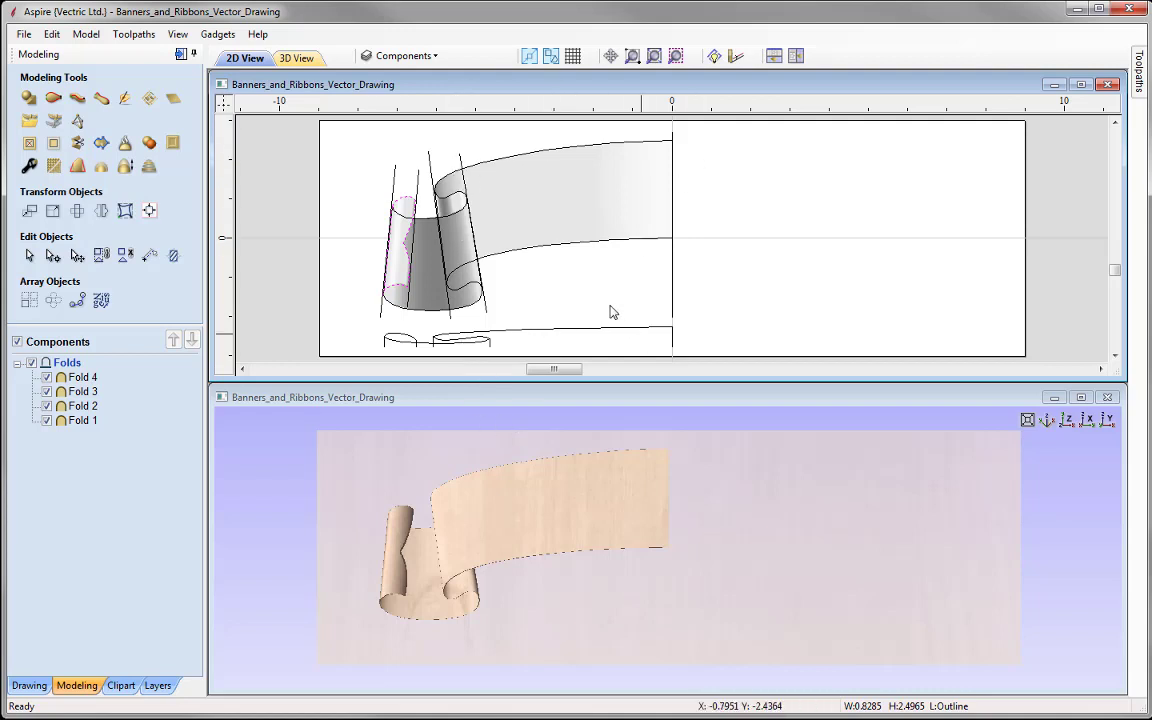
Check the front banner outline and examine the trimmed folds edge-on and from above in 3D.
left_click(575, 244)
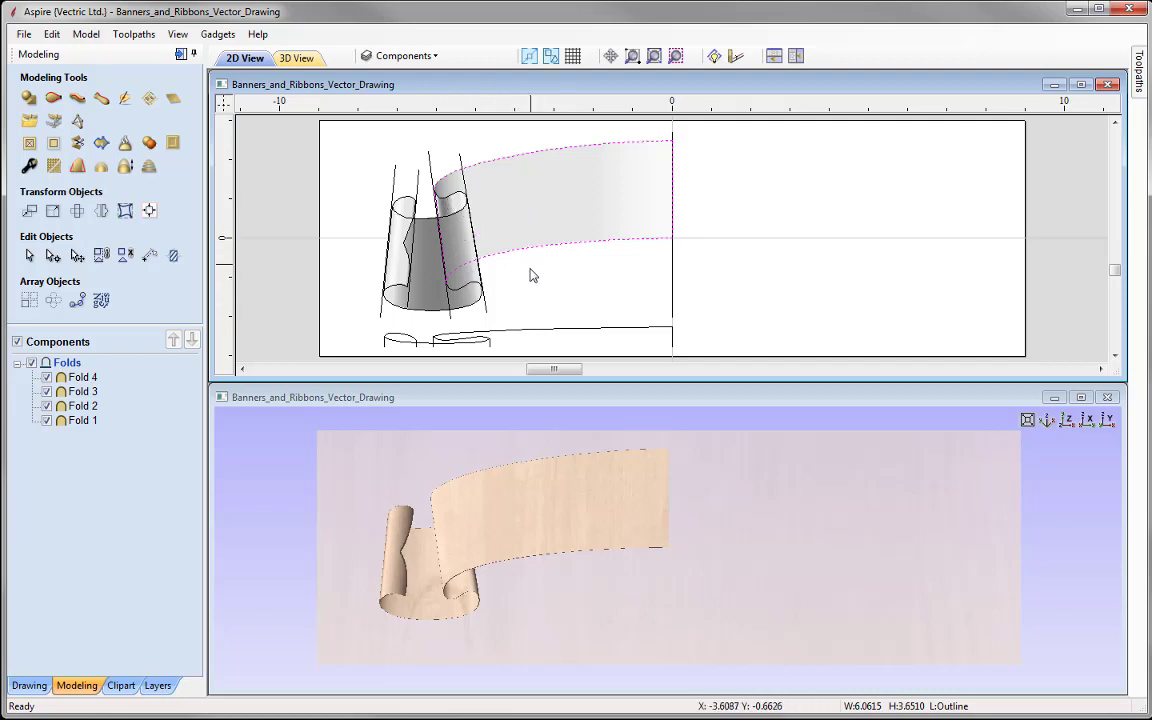
left_click(529, 323)
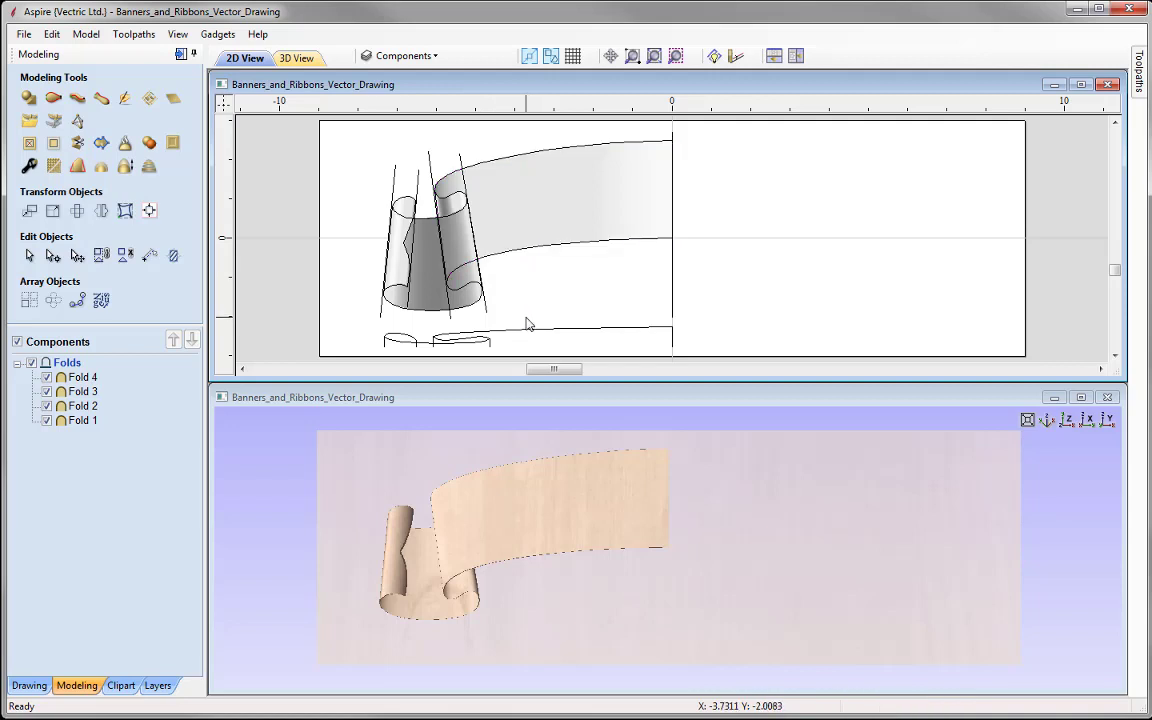
left_click(1107, 420)
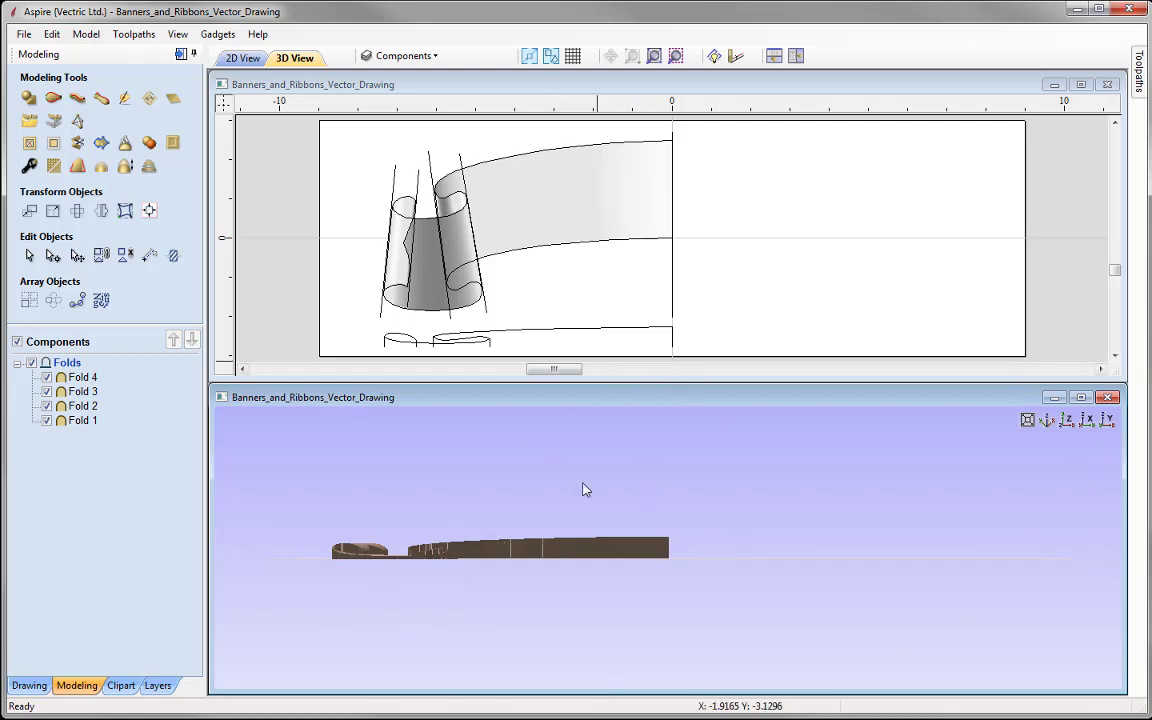
left_click(1048, 420)
left_click_drag(950, 618, 950, 685)
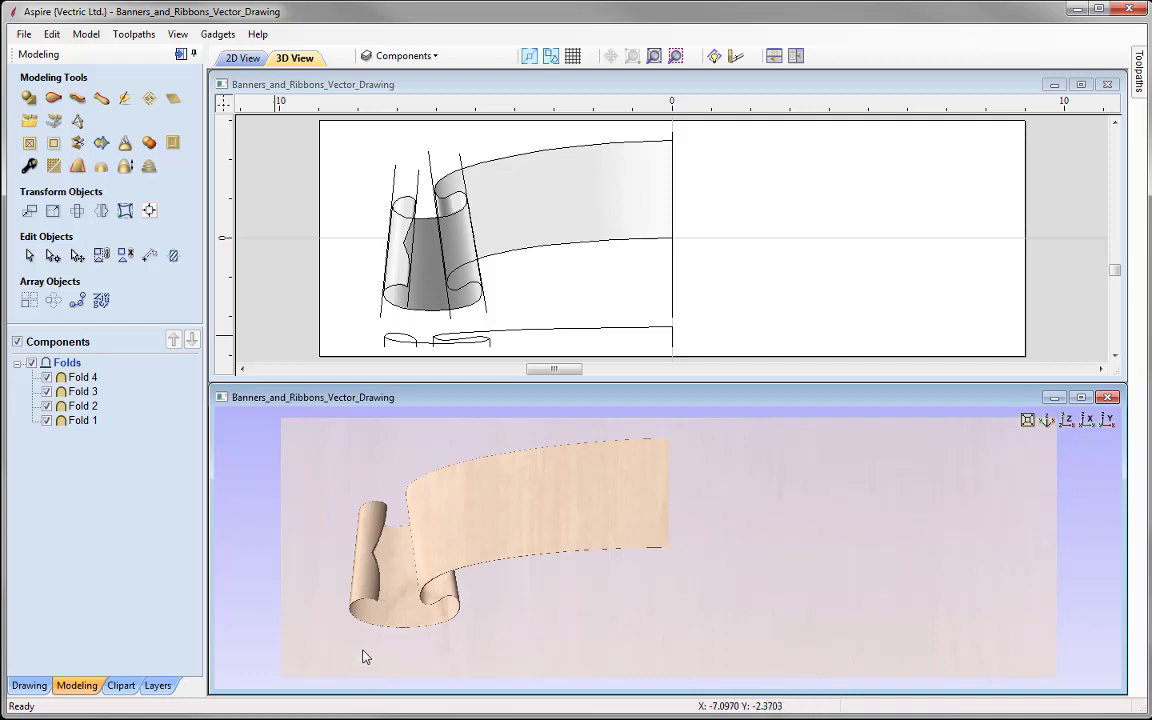
Insert a new component level above Folds and name it Banner.
right_click(64, 370)
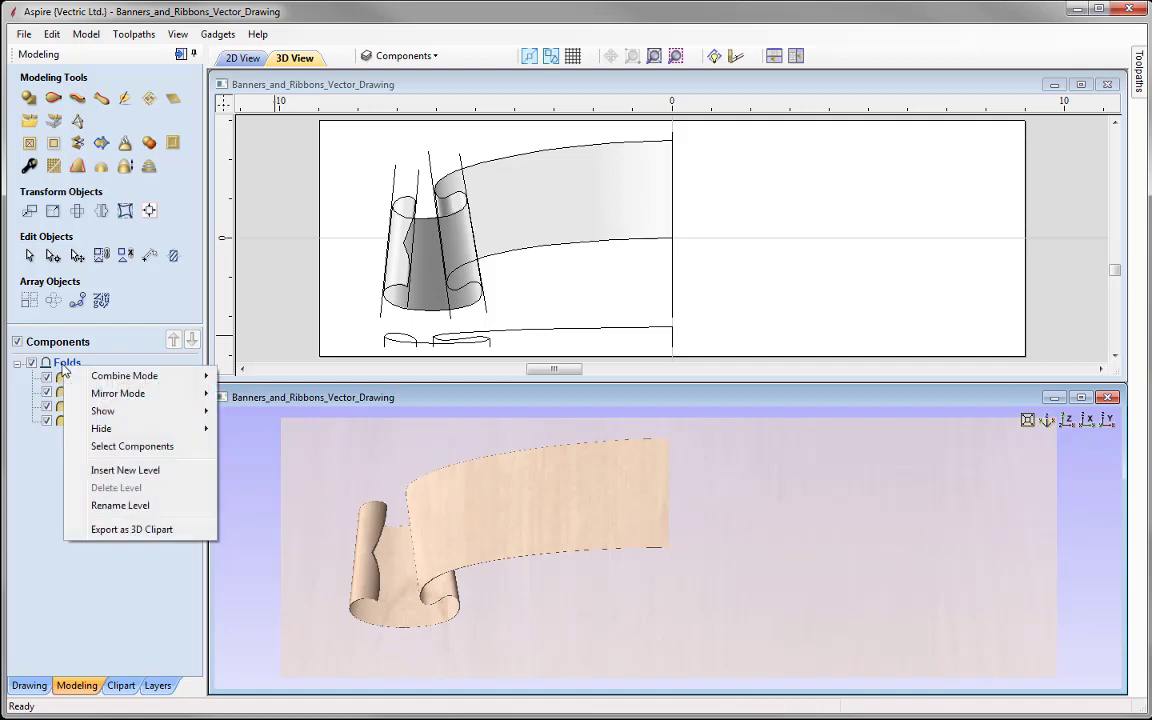
left_click(128, 470)
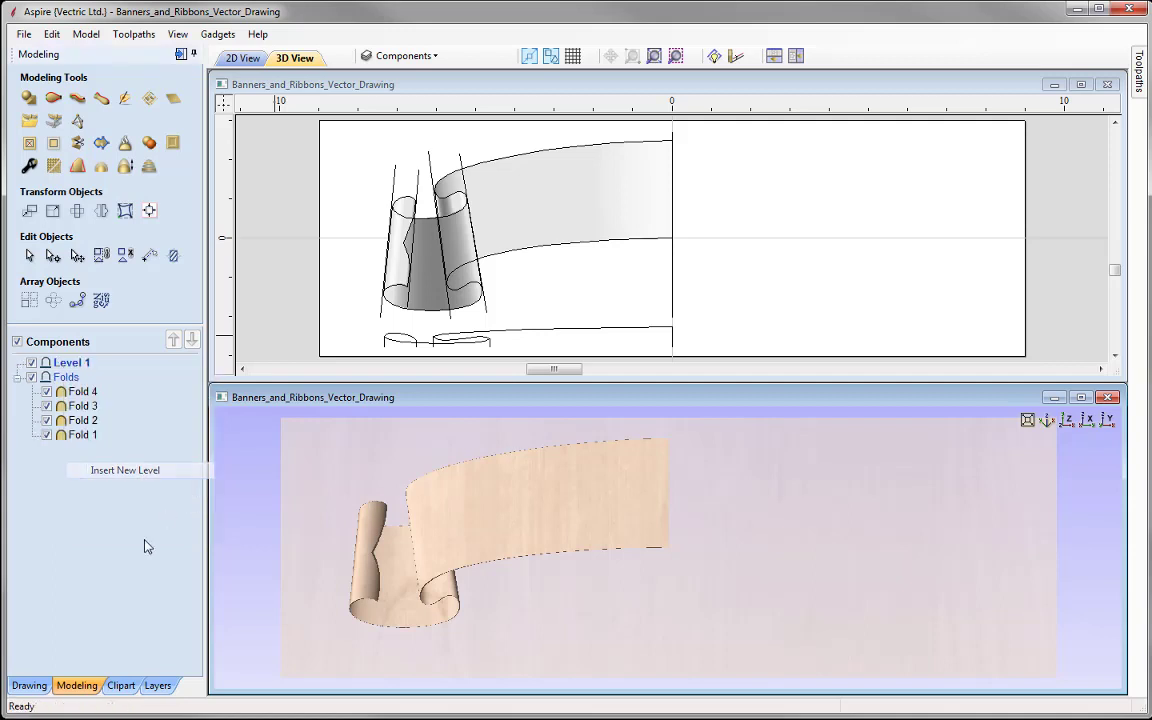
right_click(74, 365)
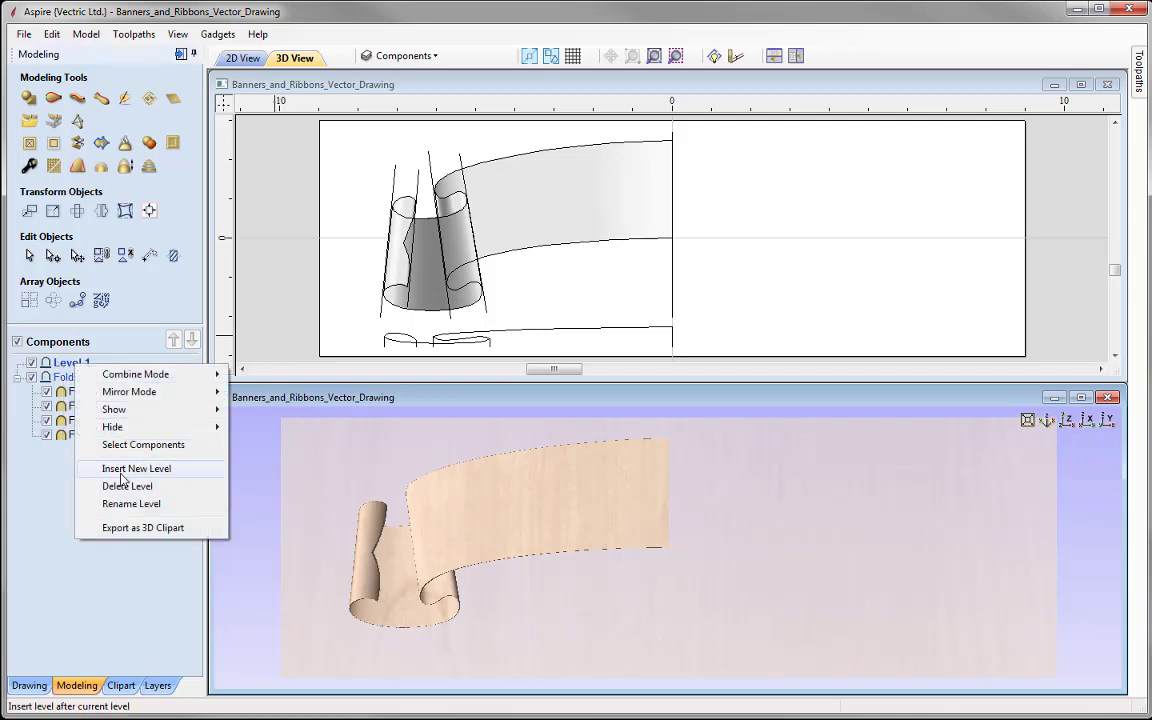
left_click(180, 508)
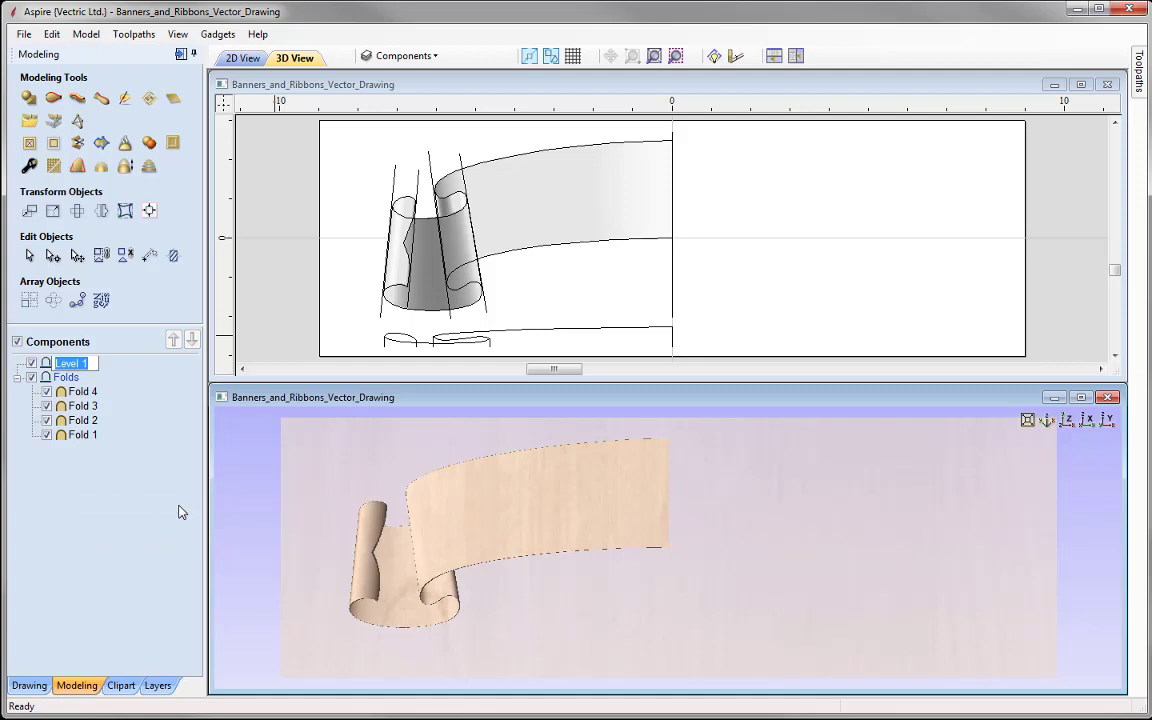
type("Banner")
key("Return")
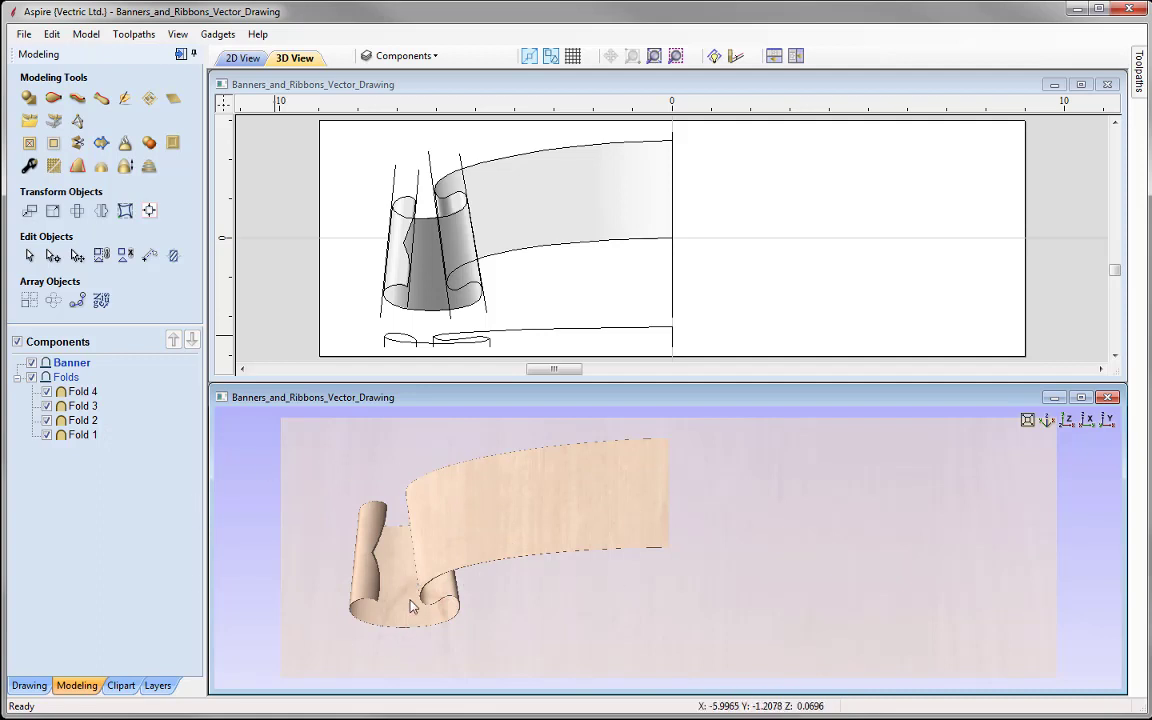
Create a single component from the visible model on the Banner level and hide that level.
left_click(149, 146)
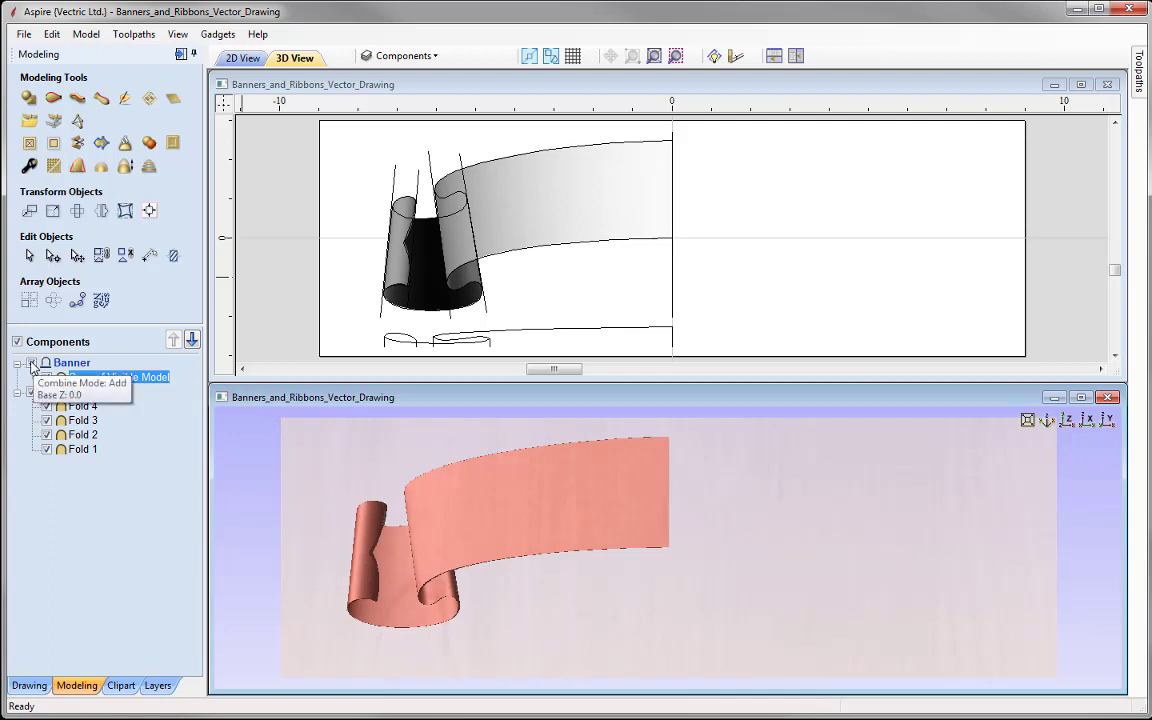
left_click(32, 363)
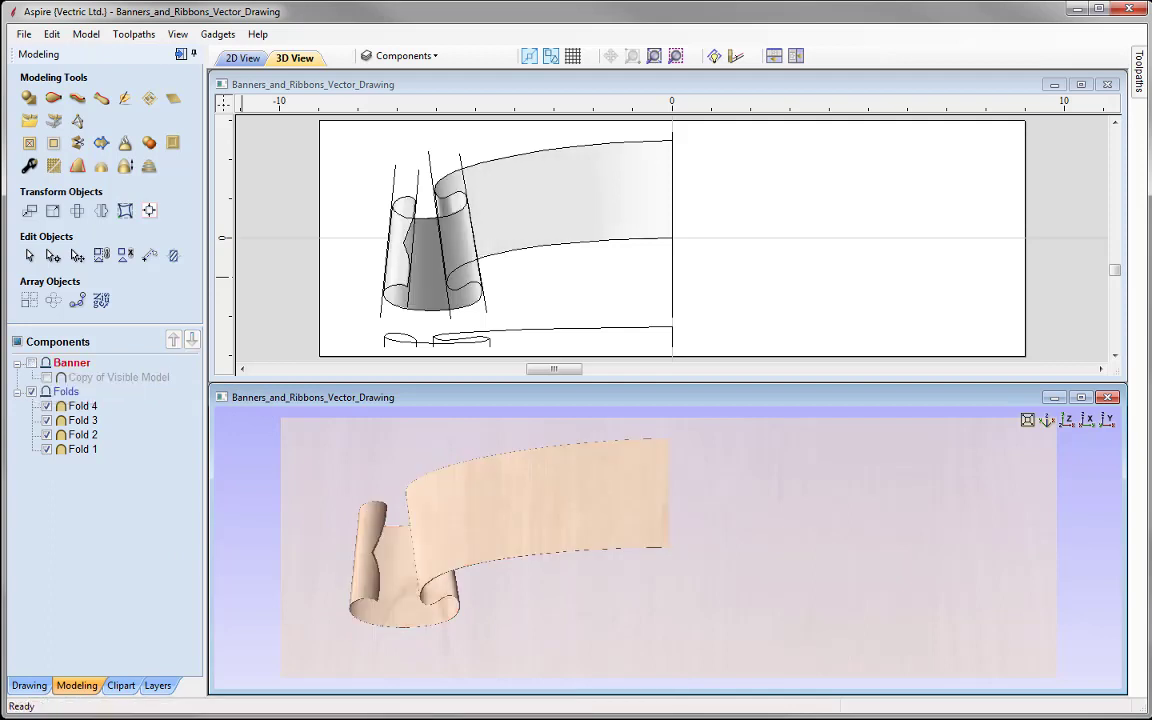
Check the separate fold components by selecting Fold 4, Fold 3, Fold 2 and Fold 1 in turn, and clear the selection.
left_click(82, 407)
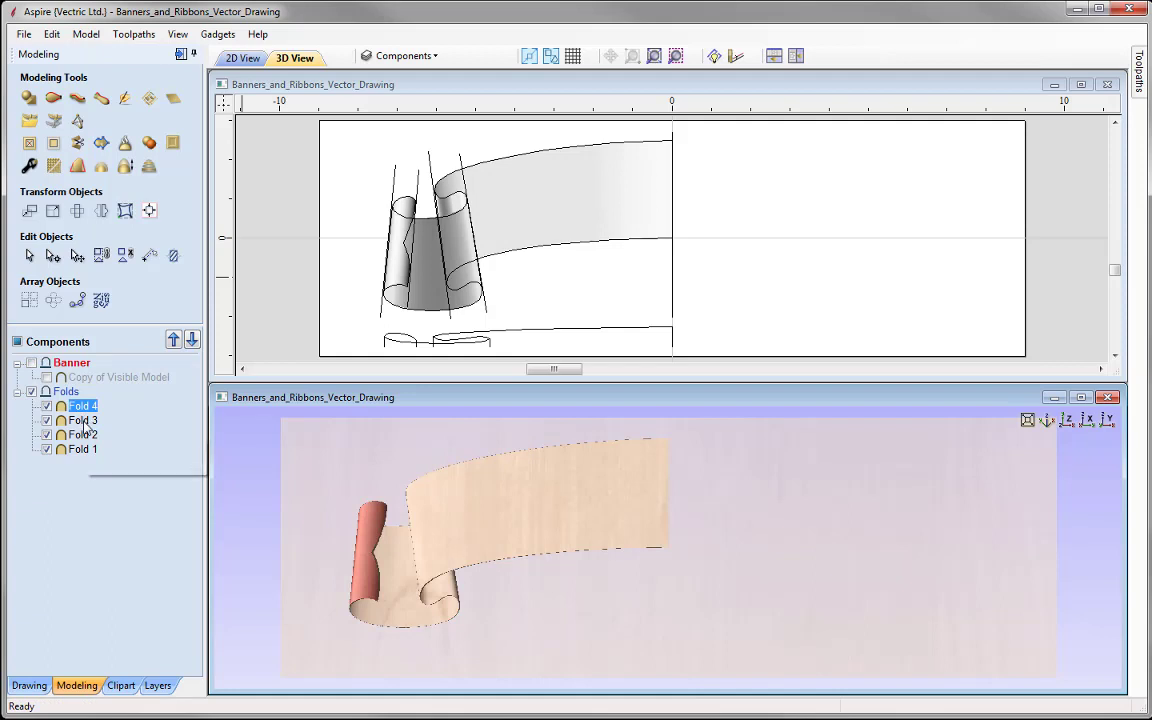
left_click(83, 421)
left_click(83, 436)
left_click(84, 450)
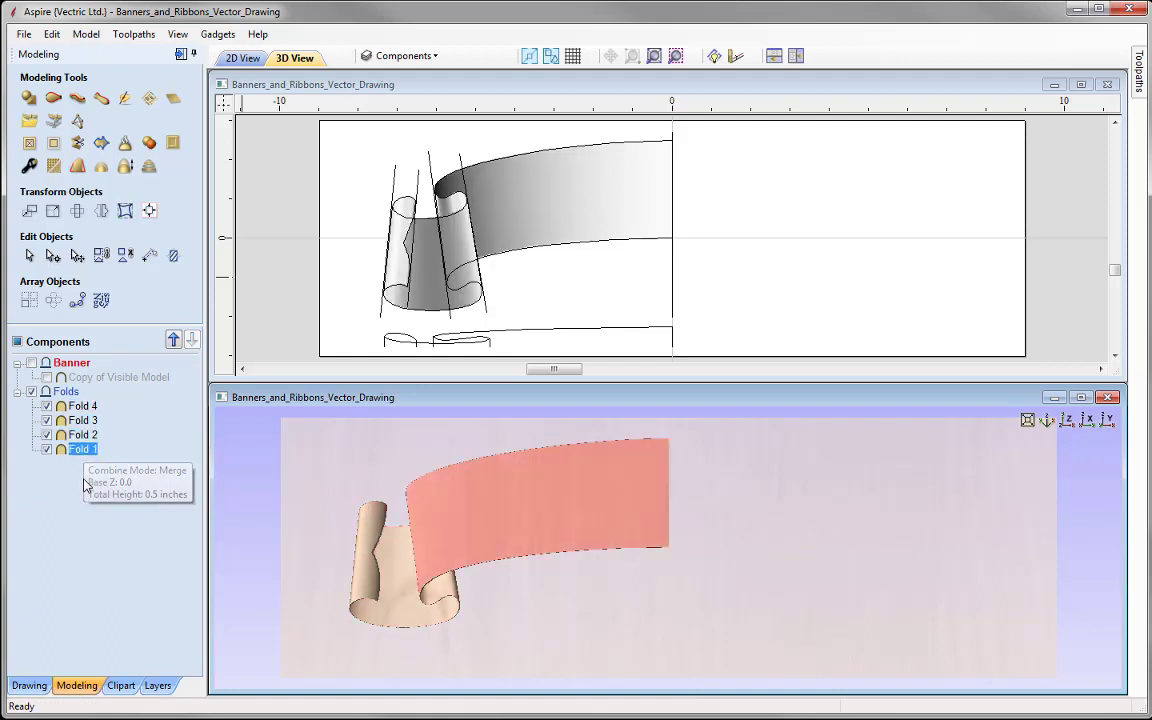
left_click(82, 486)
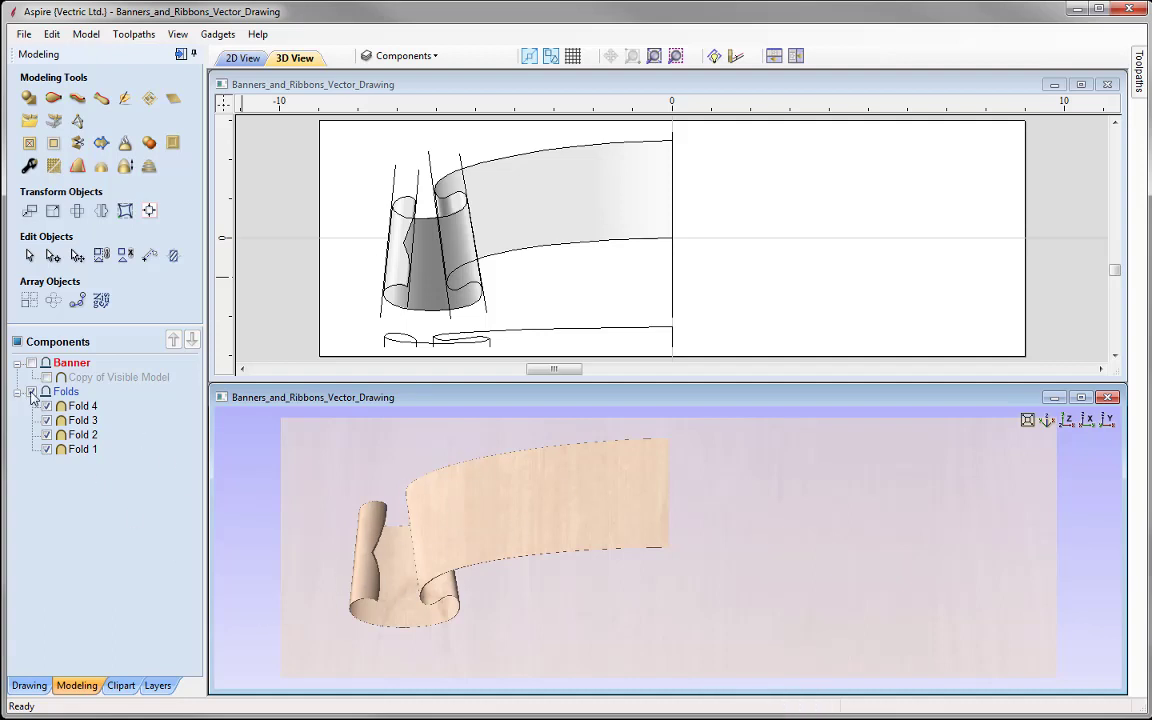
Hide the Folds level and show the Banner level with its combined component.
left_click(31, 392)
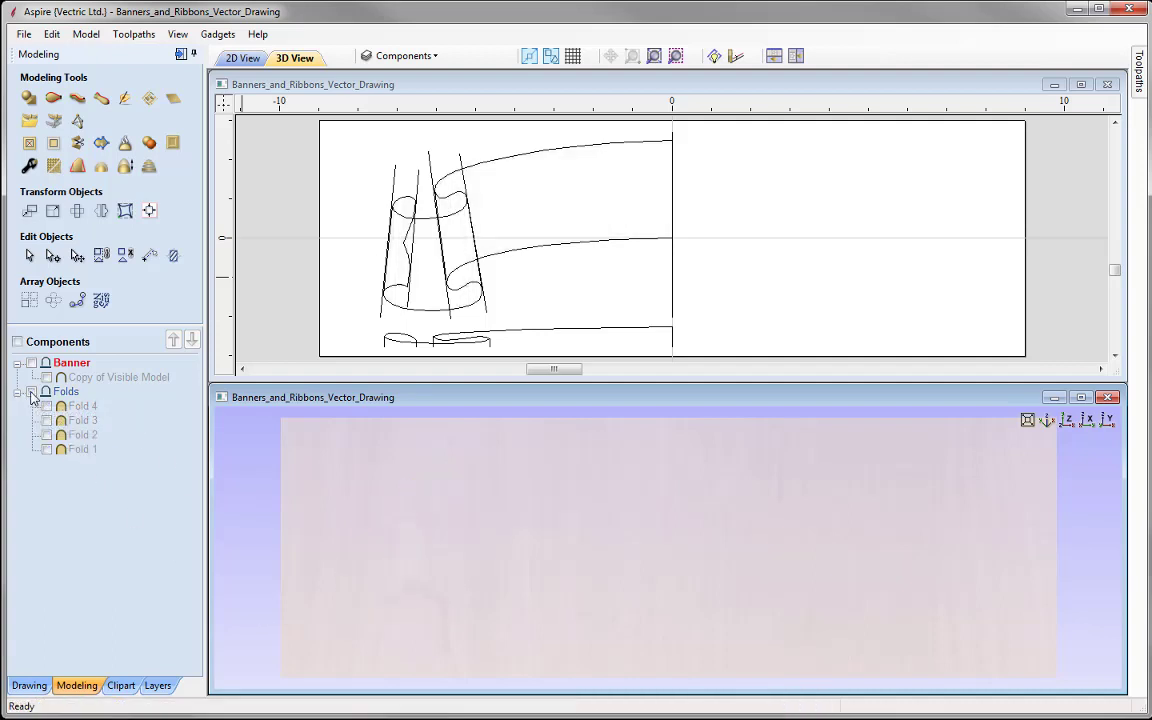
left_click(31, 363)
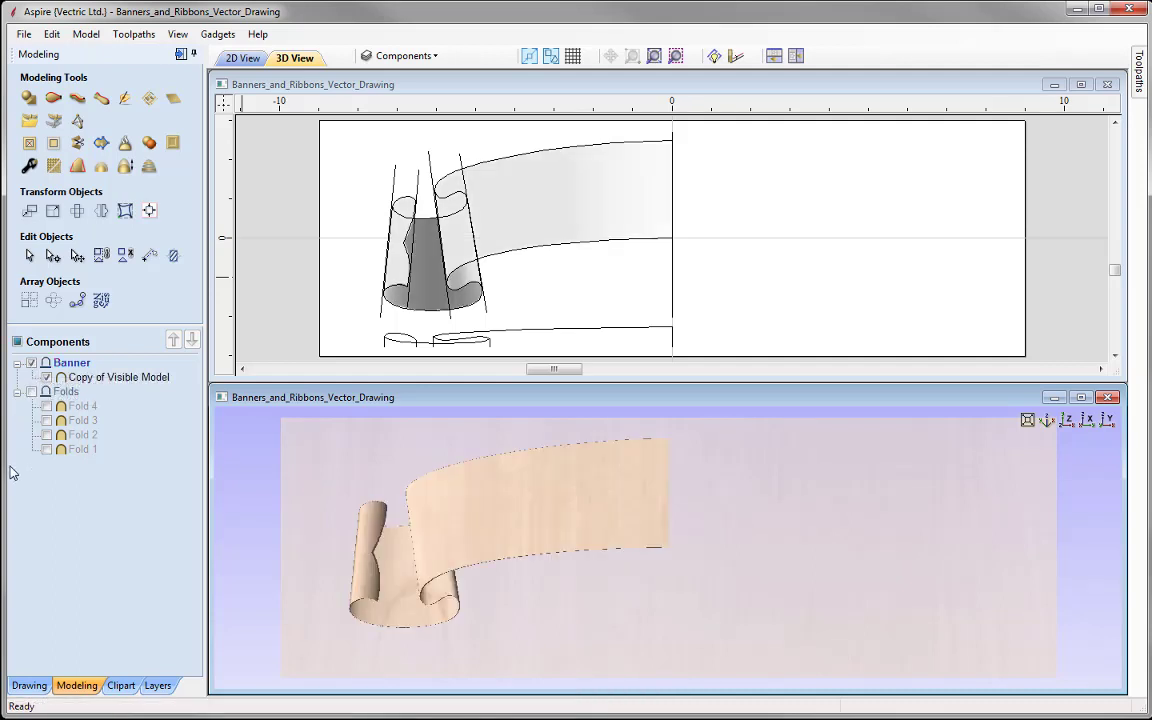
Sculpt the combined banner component, smoothing the ribbon and fold edges with the Smooth tool at diameter 153 and strength 12.
left_click(119, 378)
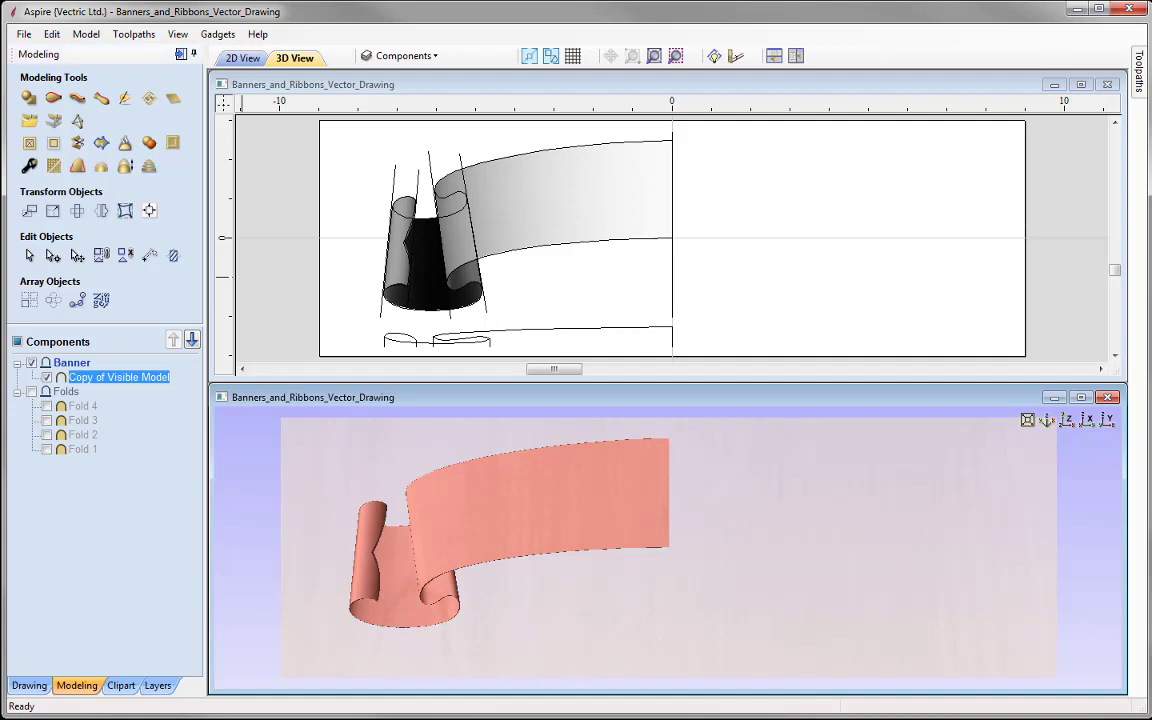
left_click(1082, 398)
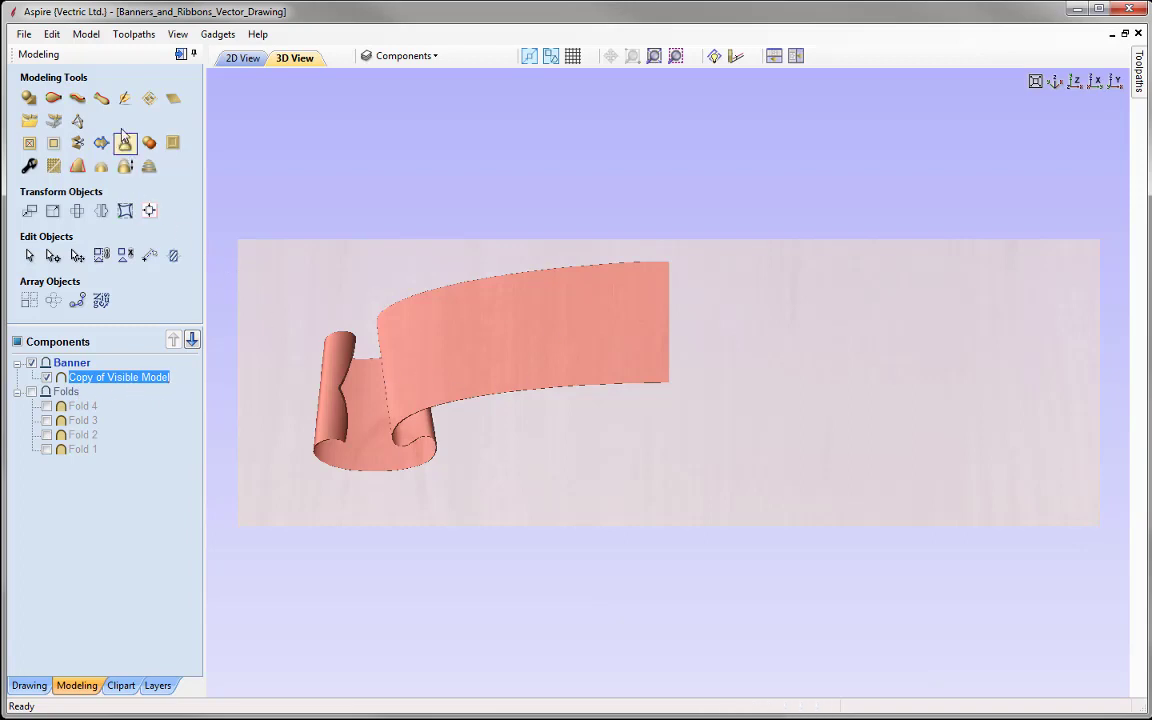
left_click(124, 97)
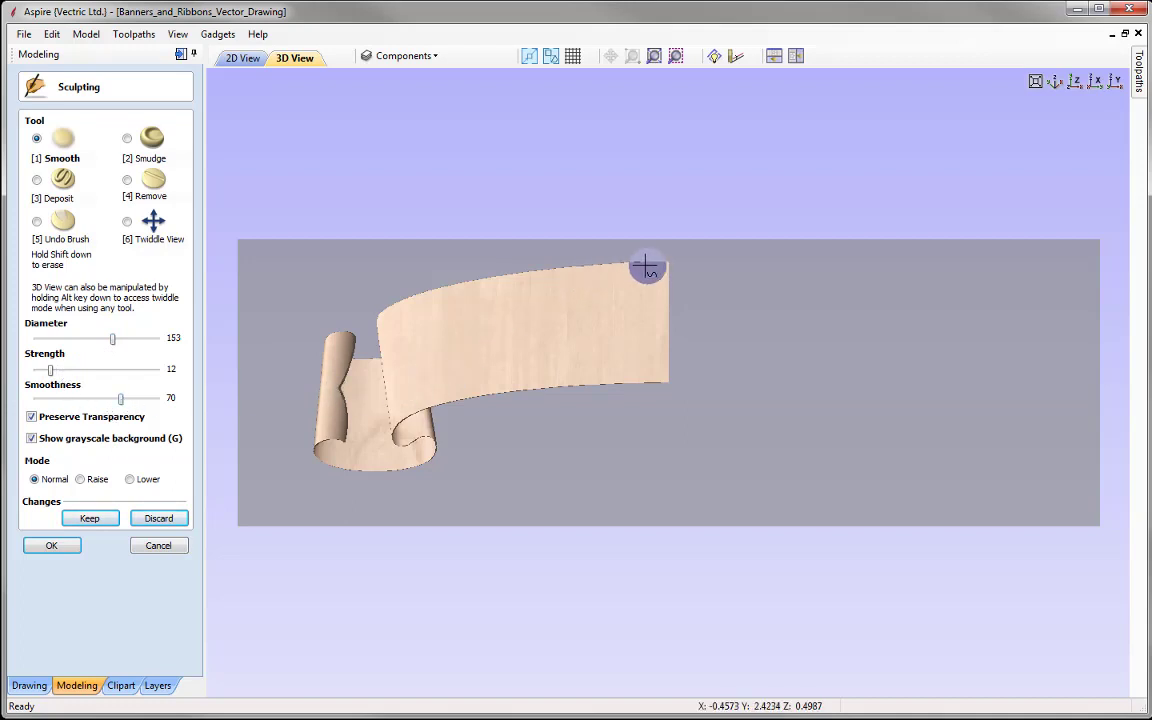
mouse_move(643, 268)
left_mouse_down()
mouse_move(507, 267)
mouse_move(499, 280)
mouse_move(478, 268)
mouse_move(386, 305)
mouse_move(503, 280)
mouse_move(415, 286)
mouse_move(453, 285)
left_mouse_up()
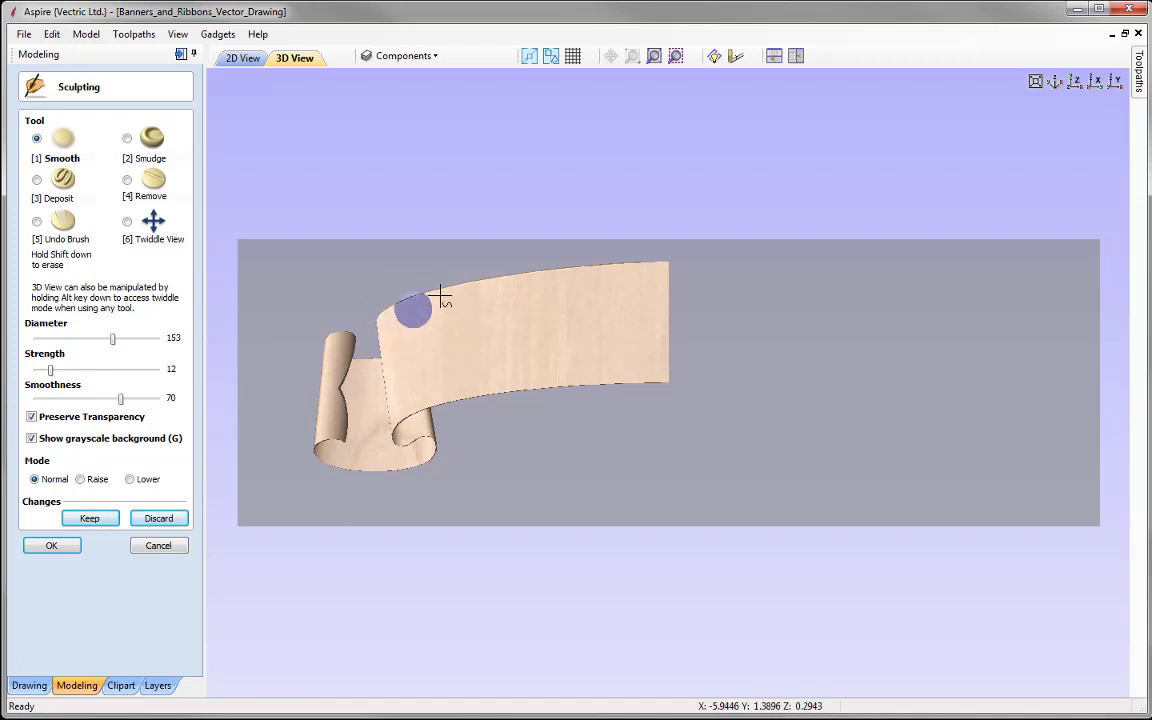
mouse_move(393, 303)
left_mouse_down()
mouse_move(375, 388)
mouse_move(391, 347)
mouse_move(381, 393)
mouse_move(416, 440)
mouse_move(404, 434)
mouse_move(418, 464)
mouse_move(402, 476)
mouse_move(352, 470)
mouse_move(316, 443)
mouse_move(311, 452)
mouse_move(334, 427)
mouse_move(341, 336)
mouse_move(314, 352)
mouse_move(314, 391)
mouse_move(418, 412)
mouse_move(586, 375)
mouse_move(642, 378)
mouse_move(586, 386)
mouse_move(595, 380)
left_mouse_up()
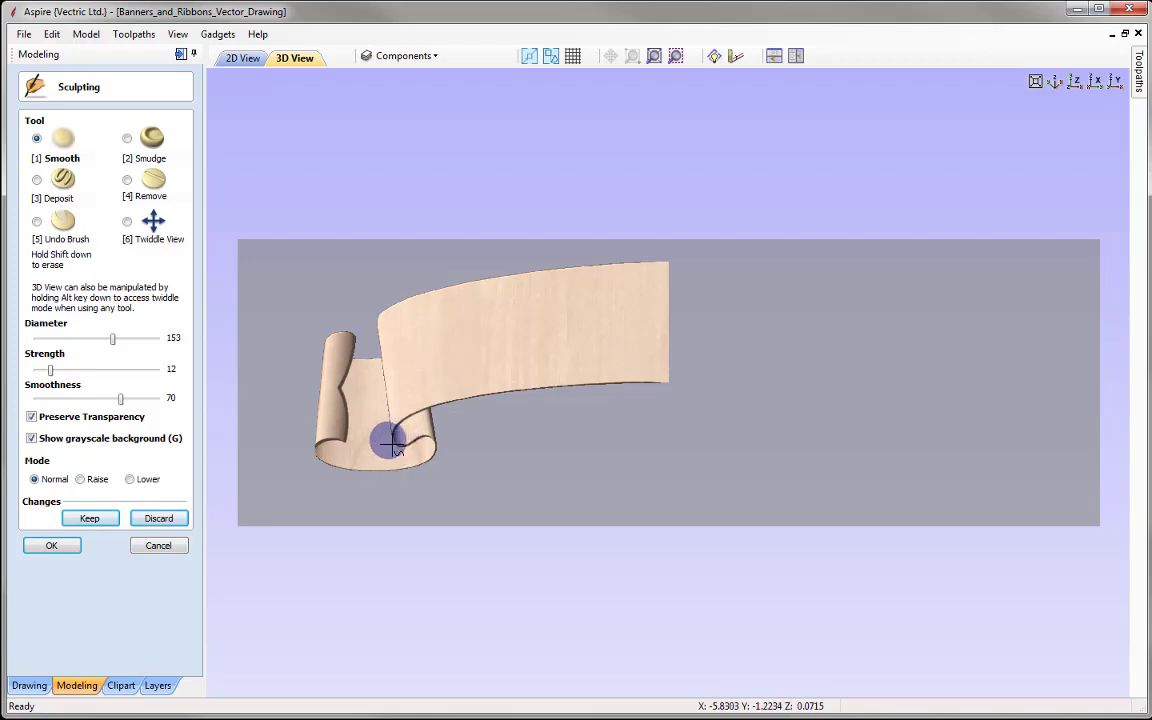
mouse_move(392, 445)
left_mouse_down()
mouse_move(412, 434)
mouse_move(435, 457)
left_mouse_up()
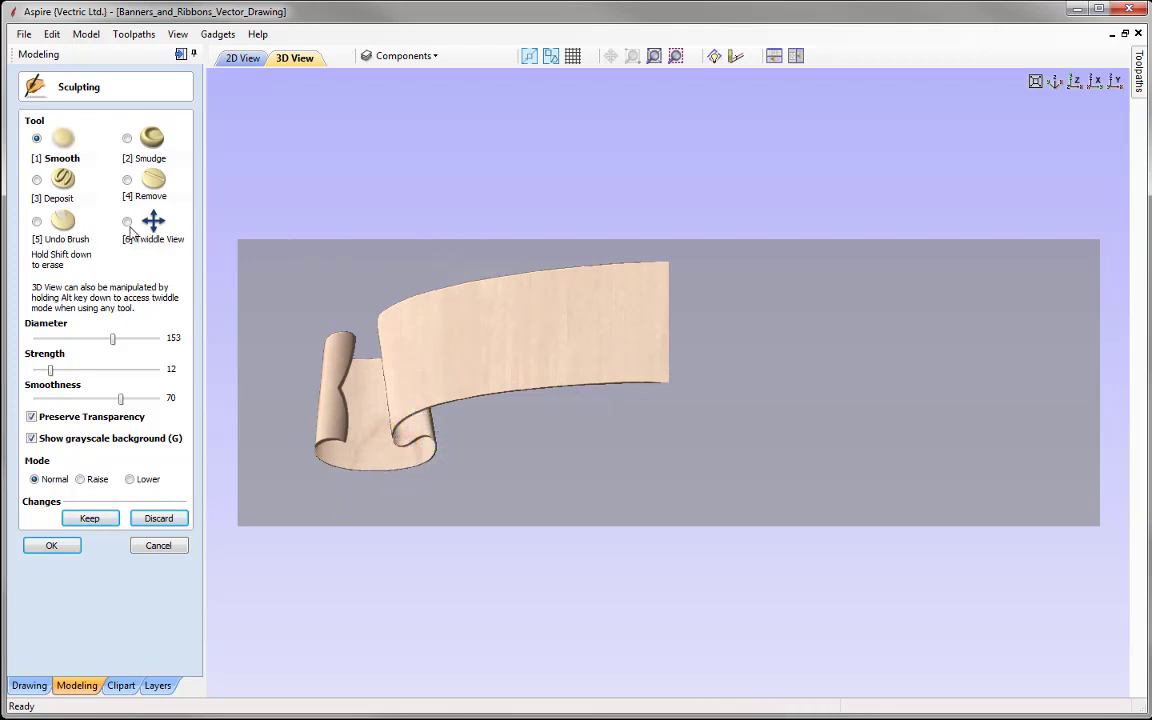
Smudge the inner curl at the lower corner of the front ribbon using diameter 69 and strength 30.
left_click(127, 222)
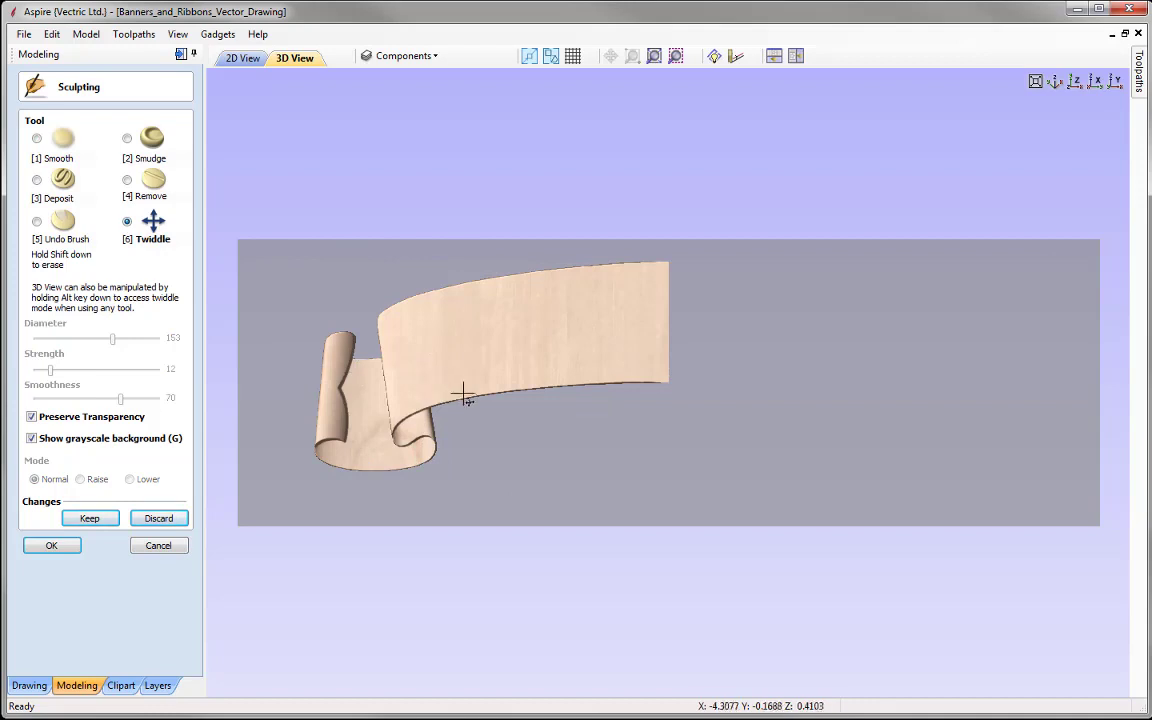
scroll(549, 422, "up", 3)
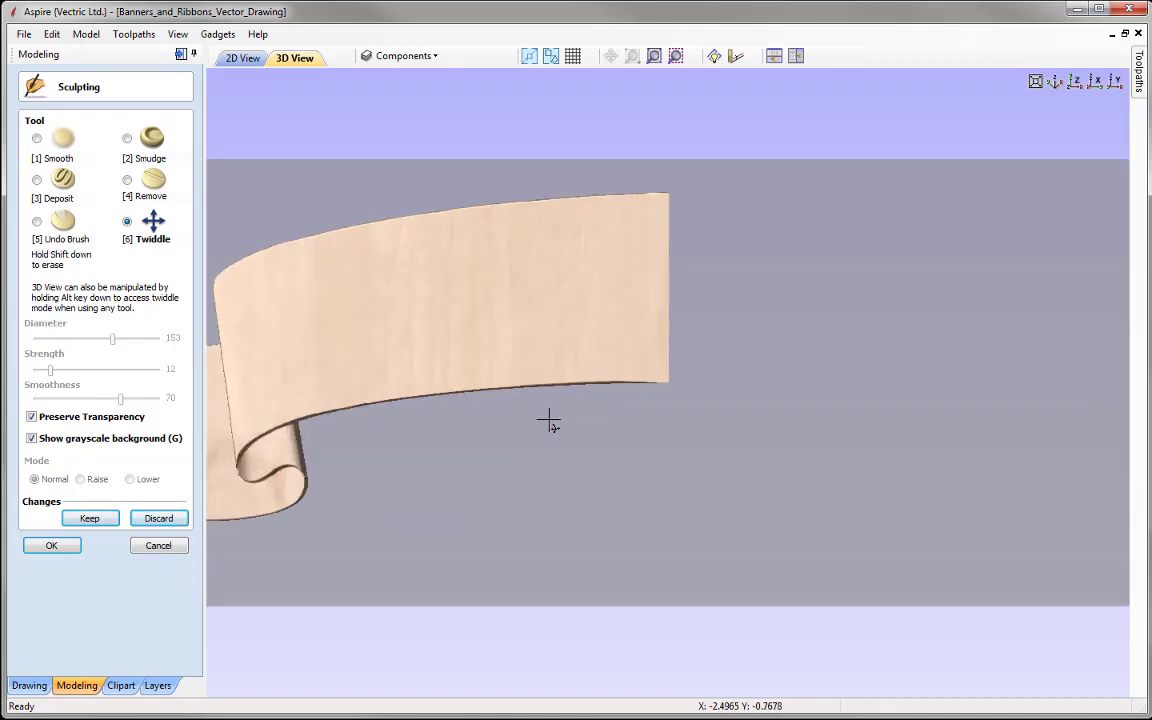
scroll(549, 422, "up", 1)
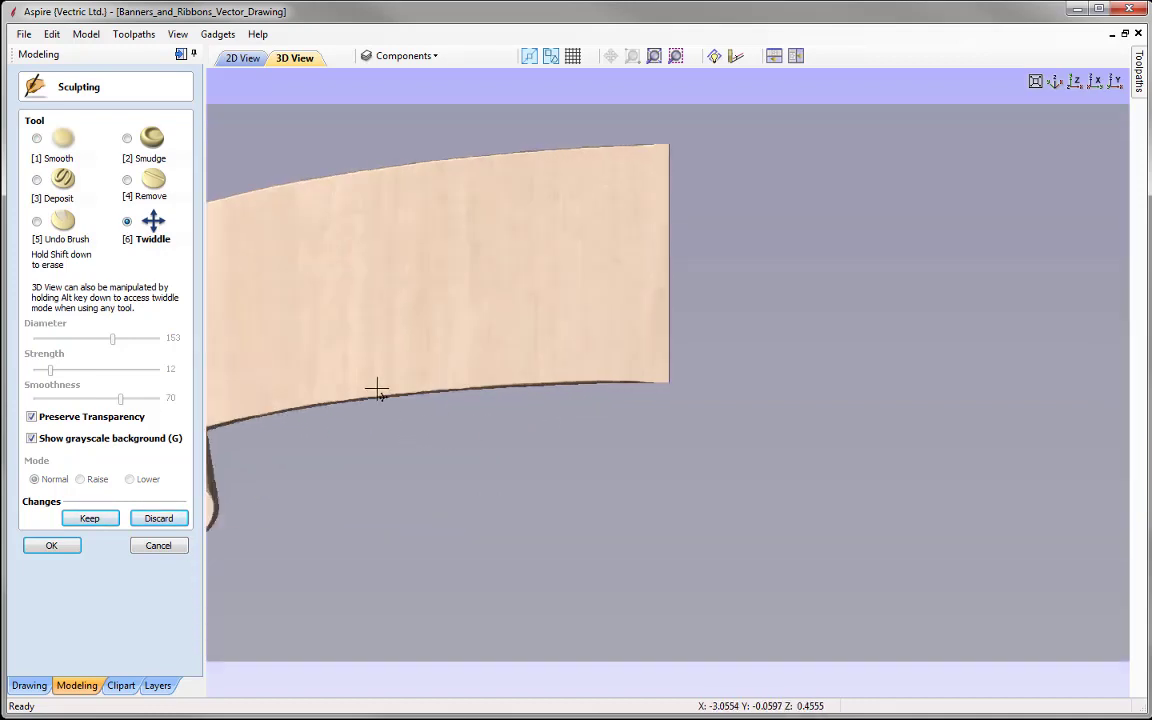
left_click_drag(377, 391, 685, 390)
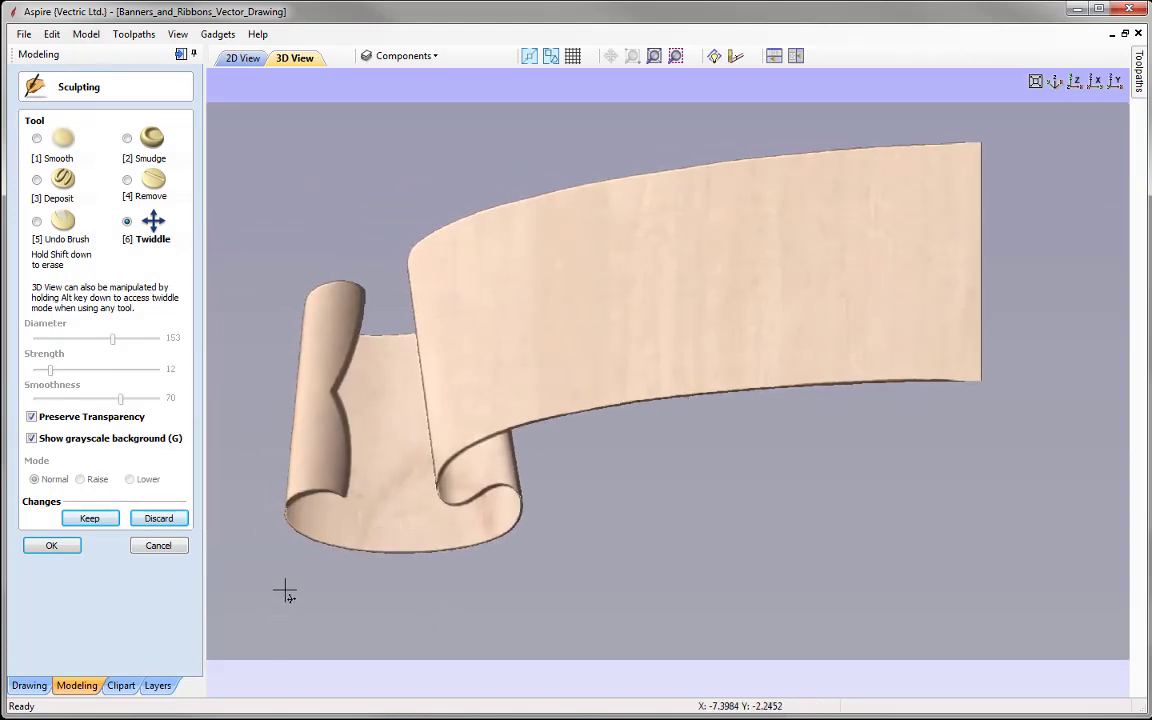
left_click(127, 139)
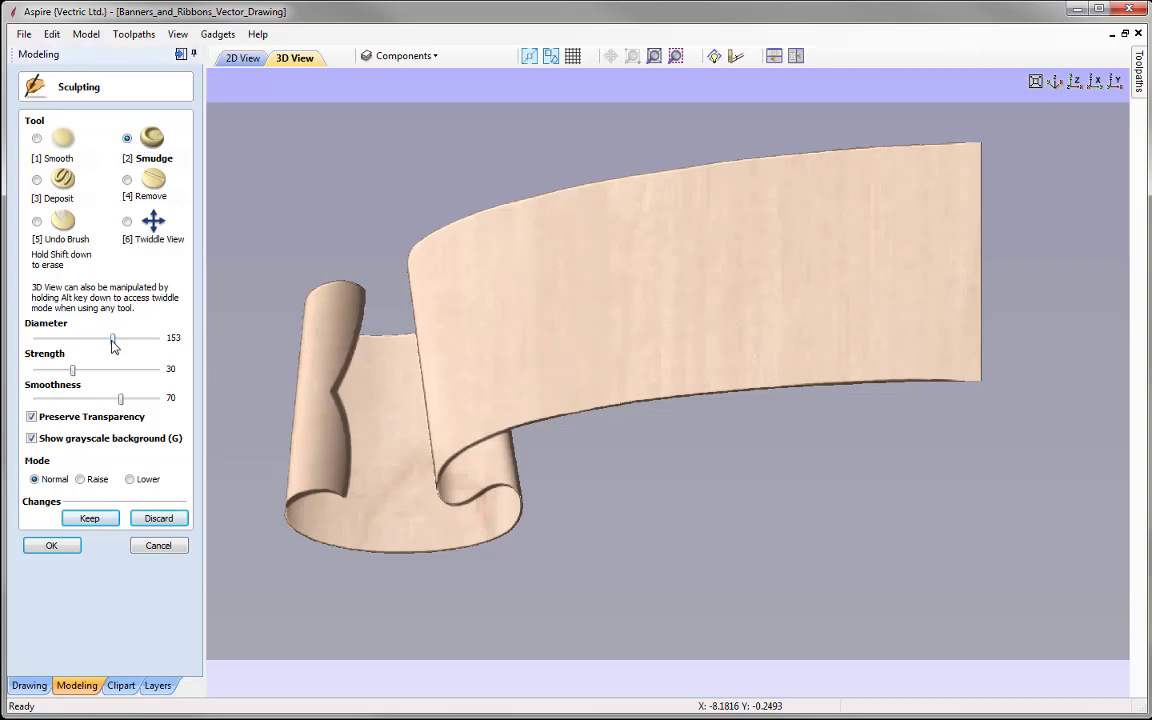
left_click_drag(112, 338, 95, 340)
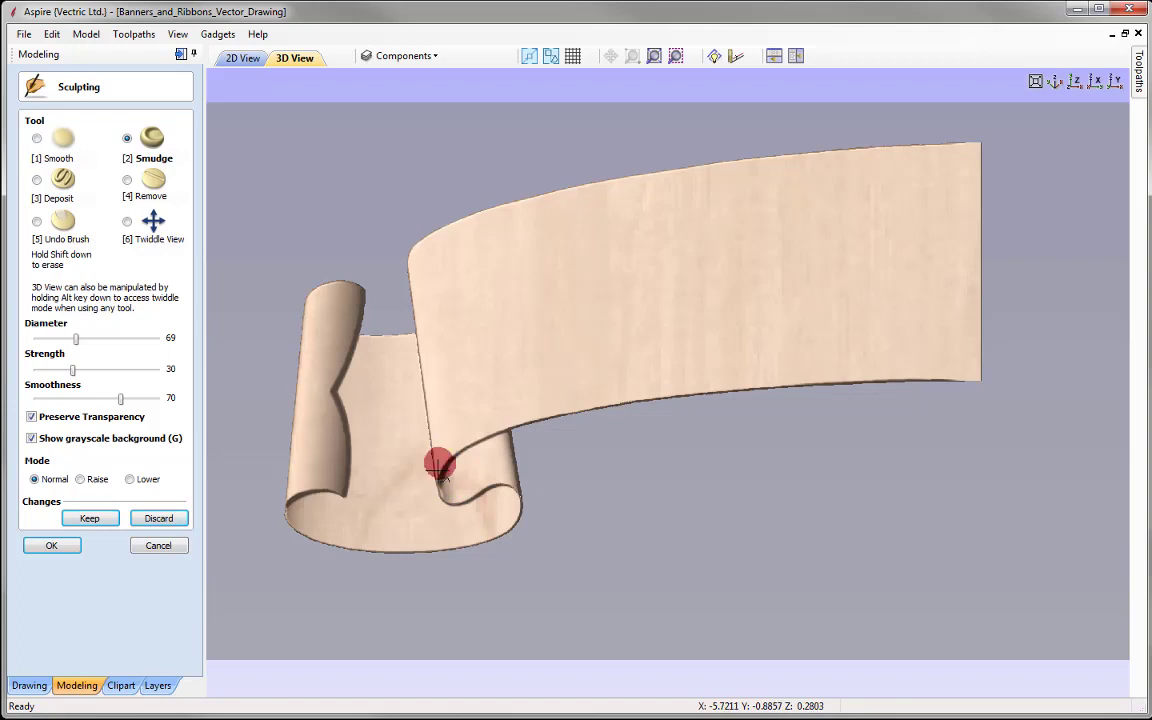
left_click_drag(437, 486, 447, 461)
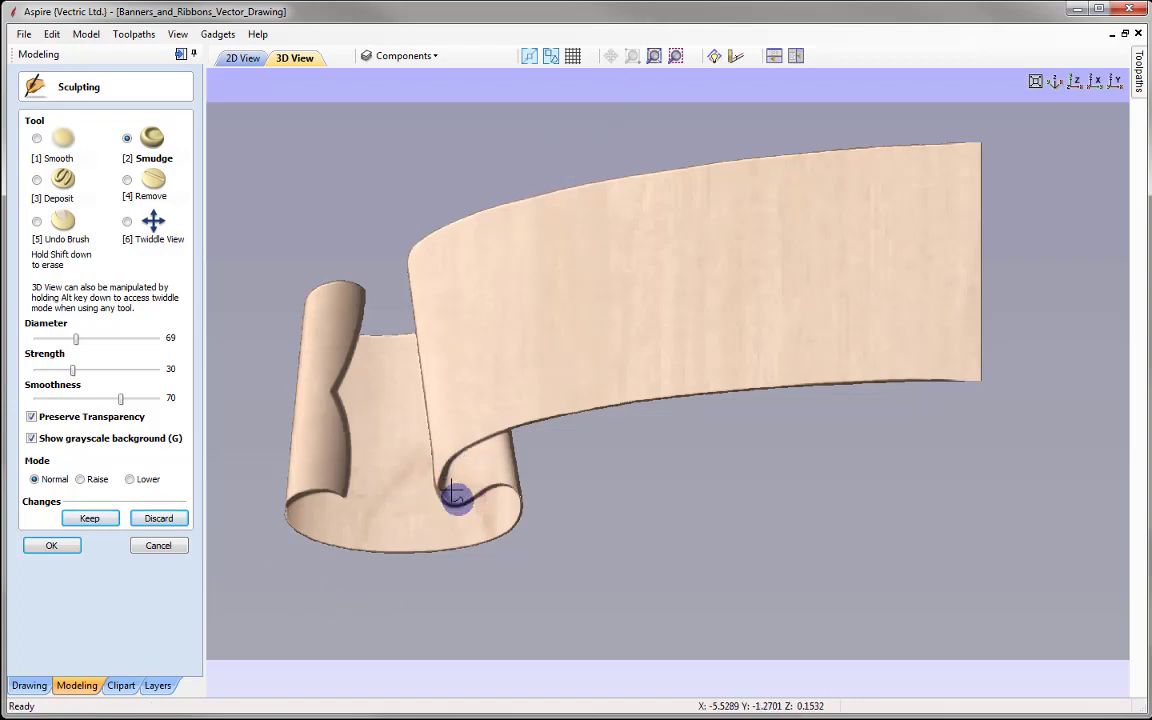
Restore the edge beneath the front ribbon's curl with the Undo Brush and smooth it at strength 12.
left_click(36, 223)
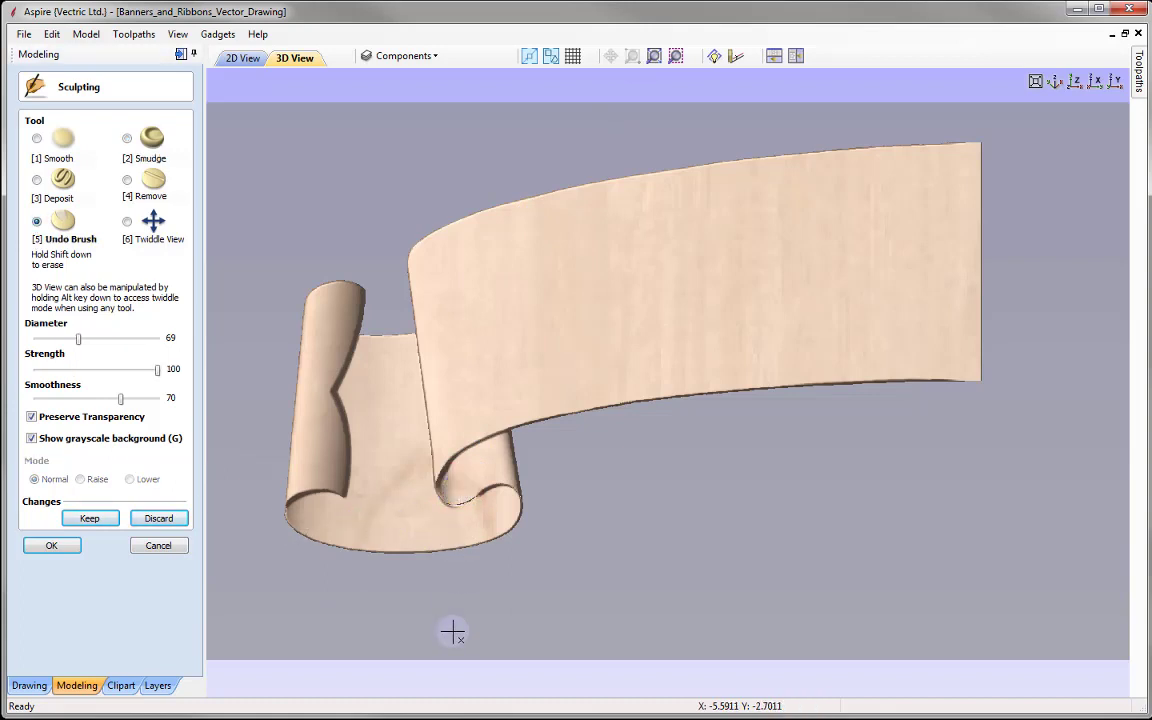
left_click(37, 139)
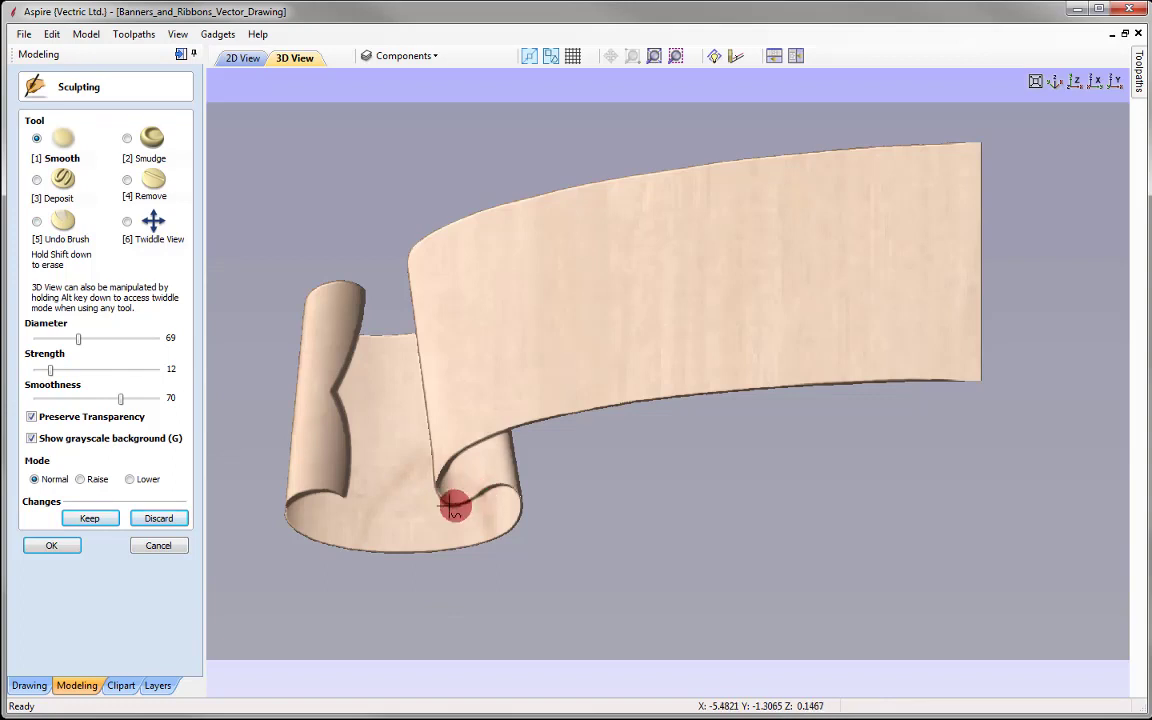
mouse_move(460, 502)
left_mouse_down()
mouse_move(442, 507)
mouse_move(473, 509)
left_mouse_up()
Smudge the inner curl again and the rounded bend beside it at strength 30.
left_click(127, 138)
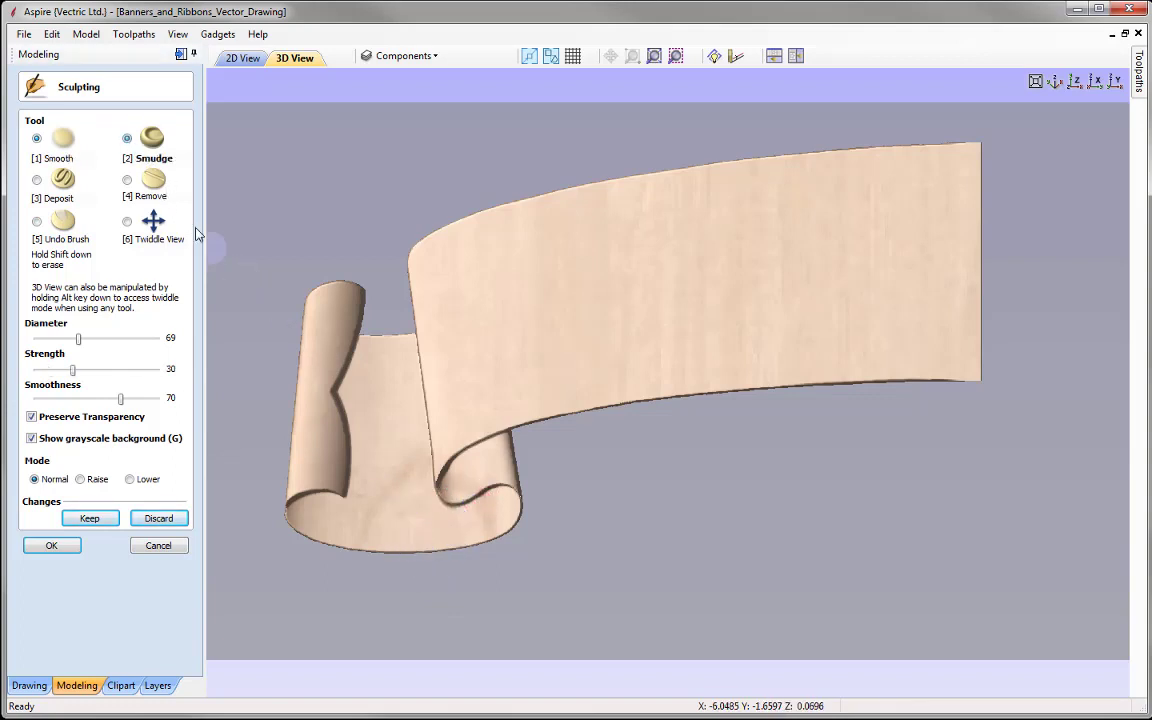
left_click_drag(437, 470, 450, 492)
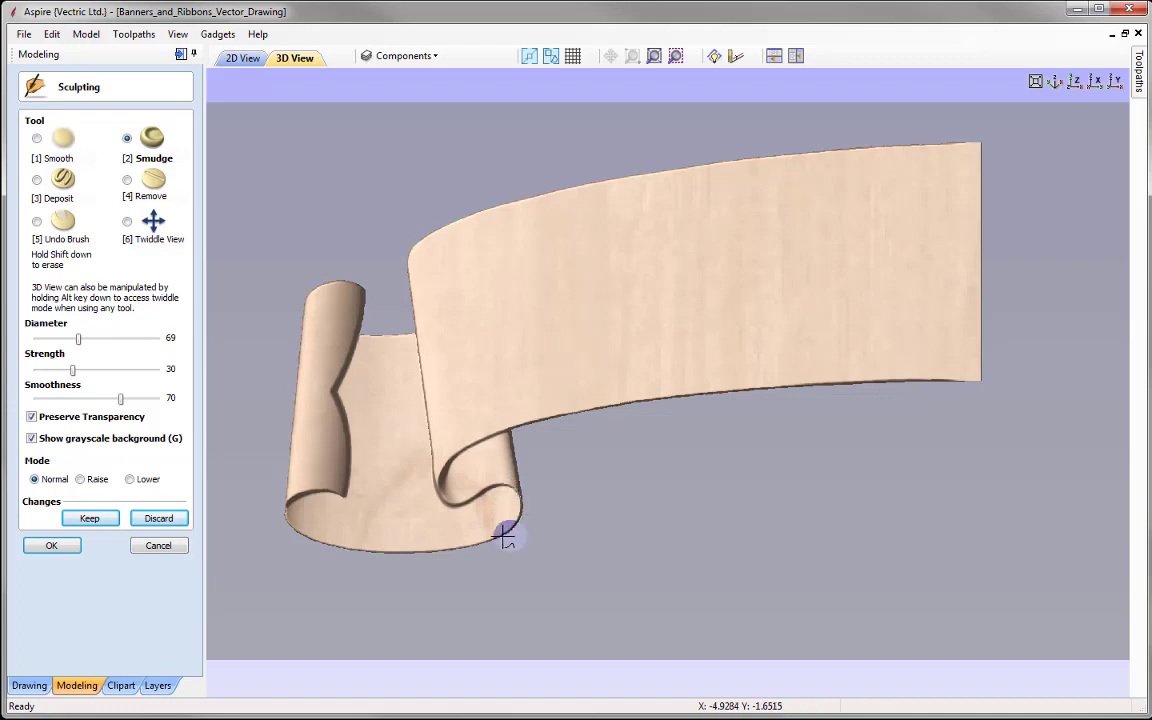
mouse_move(501, 470)
left_mouse_down()
mouse_move(509, 514)
mouse_move(514, 481)
mouse_move(515, 520)
mouse_move(519, 483)
mouse_move(491, 512)
mouse_move(506, 499)
mouse_move(496, 486)
mouse_move(497, 528)
left_mouse_up()
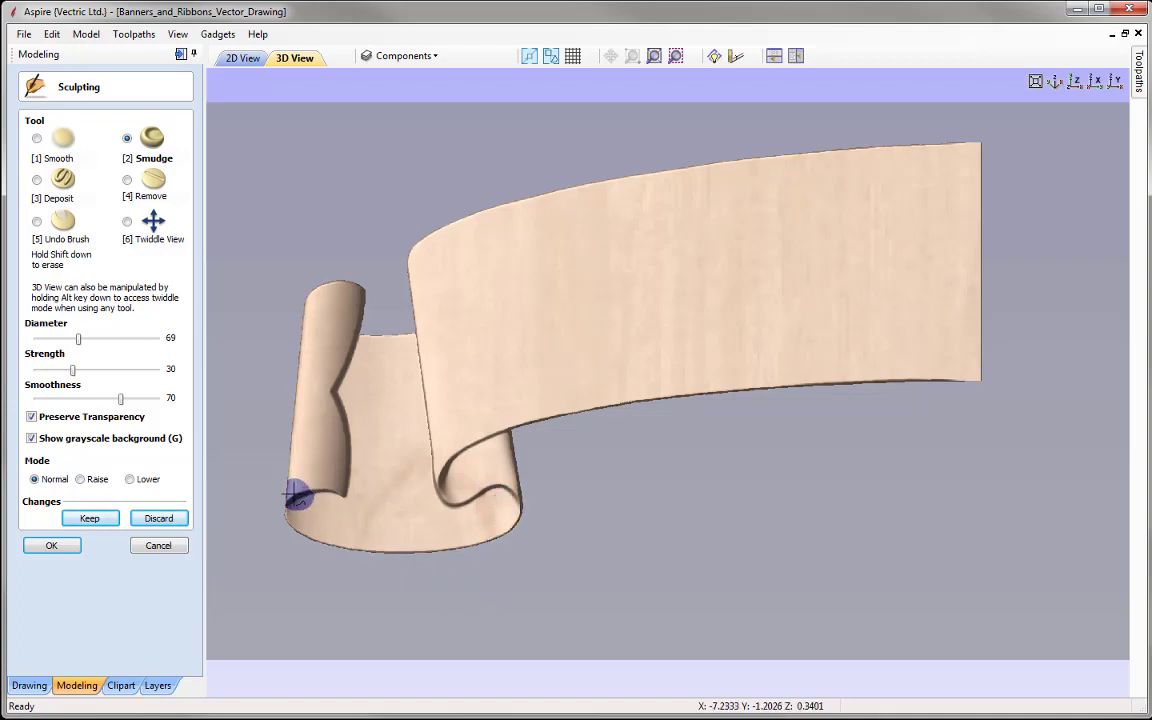
Smudge the lower end of the outer roll into the bottom edge of the ribbon with repeated strokes.
mouse_move(290, 480)
left_mouse_down()
mouse_move(305, 535)
mouse_move(290, 496)
mouse_move(292, 505)
left_mouse_up()
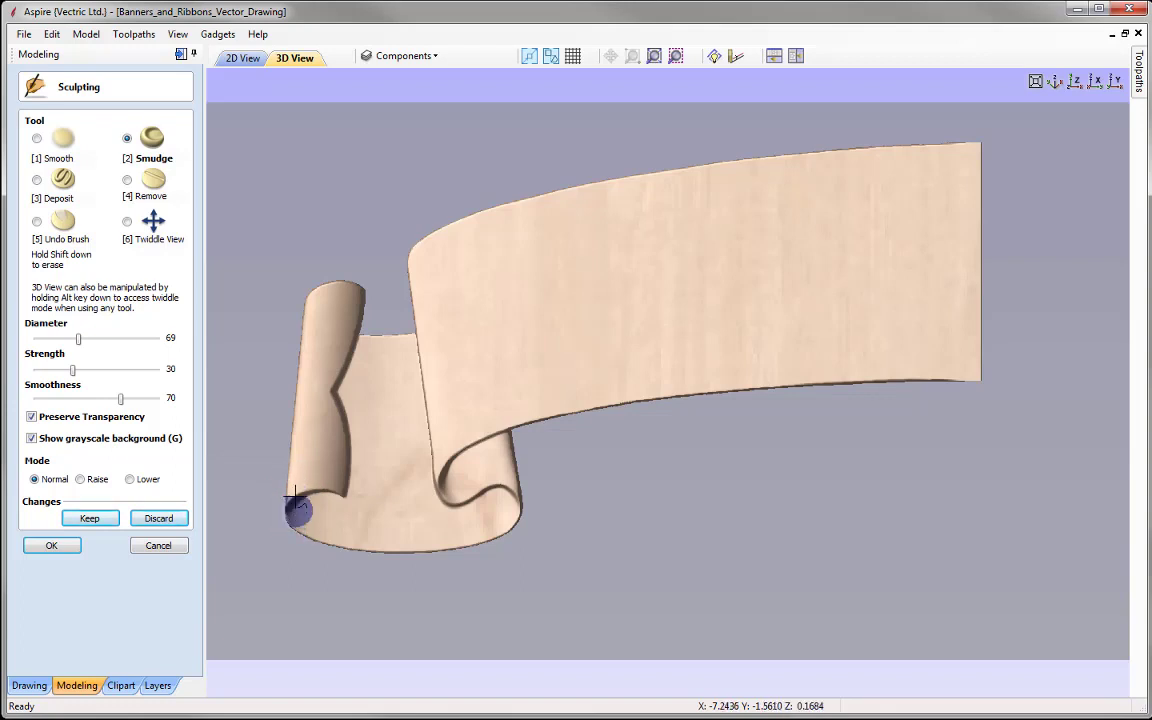
left_click_drag(303, 453, 302, 536)
mouse_move(298, 476)
left_mouse_down()
mouse_move(322, 555)
mouse_move(287, 500)
mouse_move(315, 570)
left_mouse_up()
mouse_move(300, 483)
left_mouse_down()
mouse_move(296, 527)
mouse_move(312, 526)
mouse_move(300, 507)
mouse_move(314, 531)
left_mouse_up()
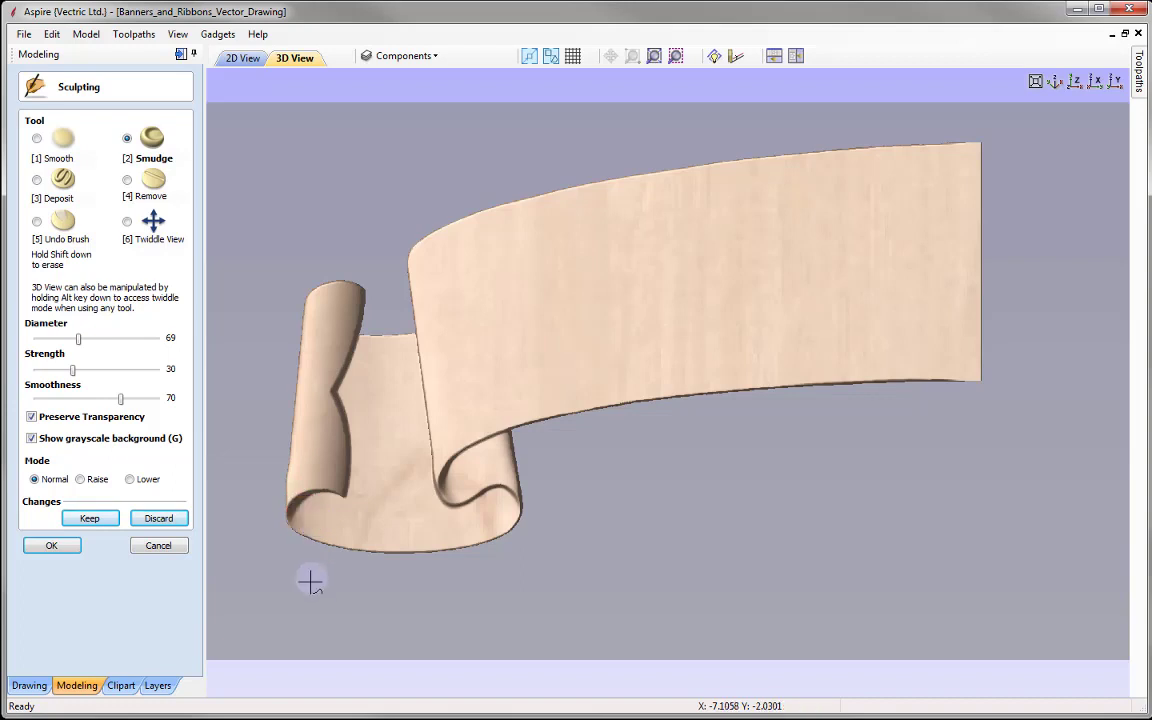
Touch up the outer roll's edge with the Undo Brush and Smooth tool, and keep the sculpting changes.
left_click(37, 222)
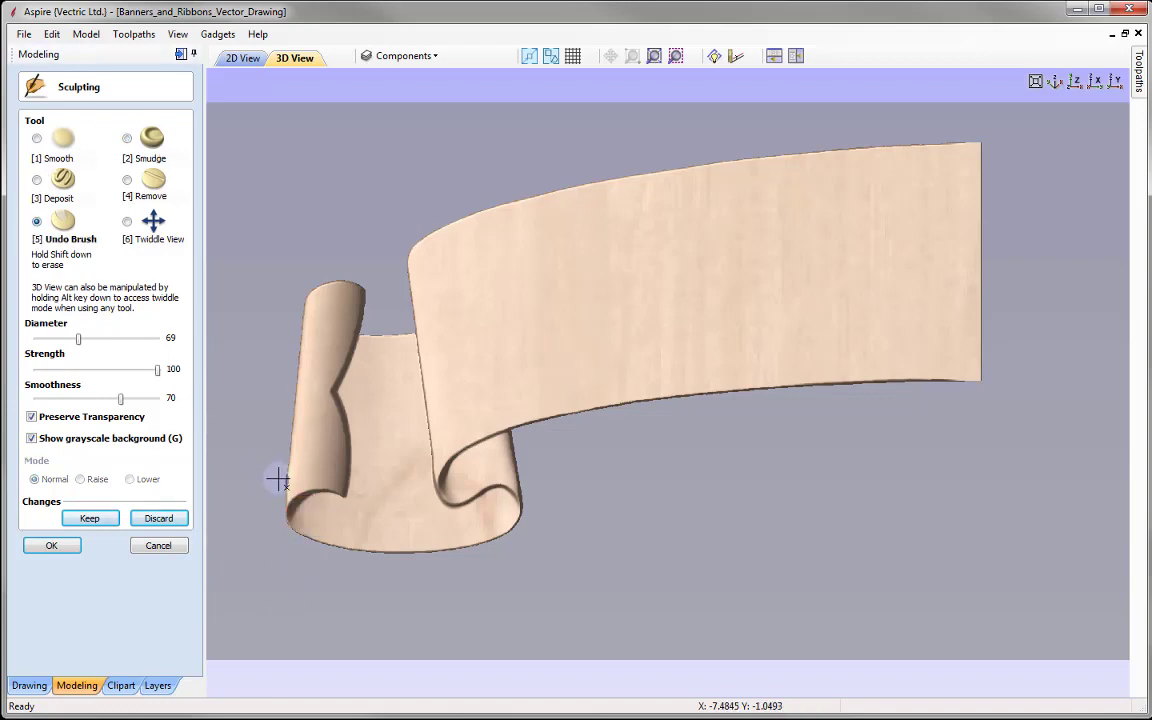
mouse_move(286, 478)
left_mouse_down()
mouse_move(293, 472)
mouse_move(278, 482)
mouse_move(290, 480)
mouse_move(267, 470)
left_mouse_up()
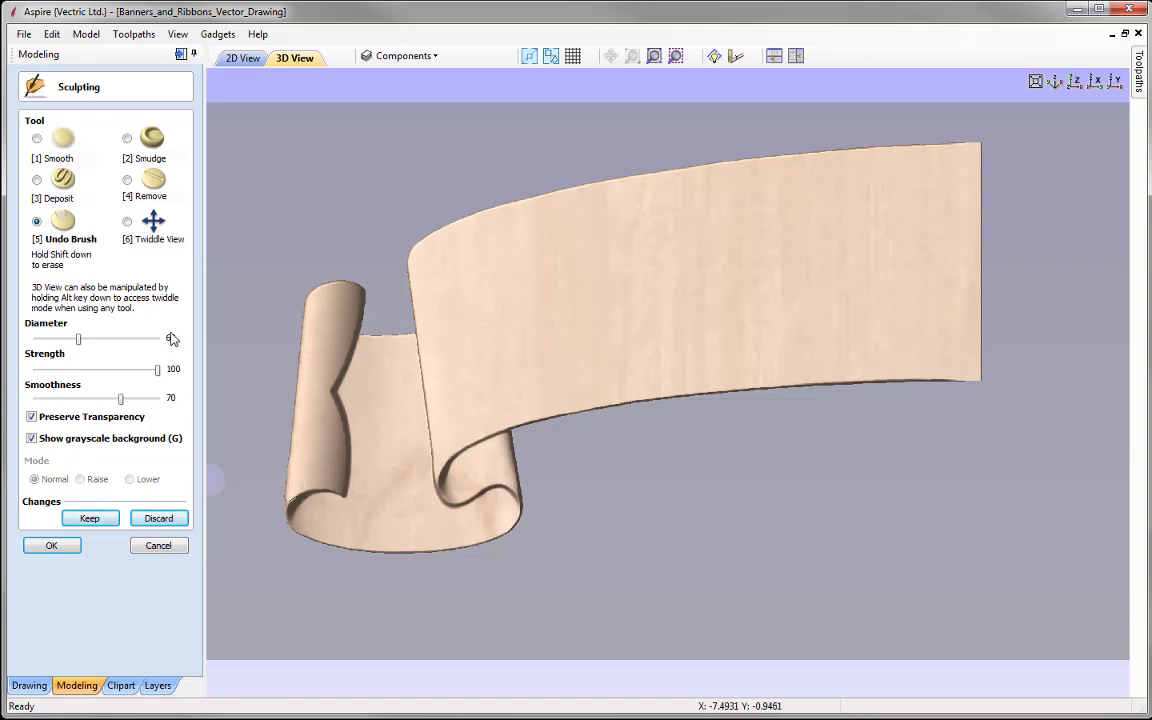
left_click(36, 139)
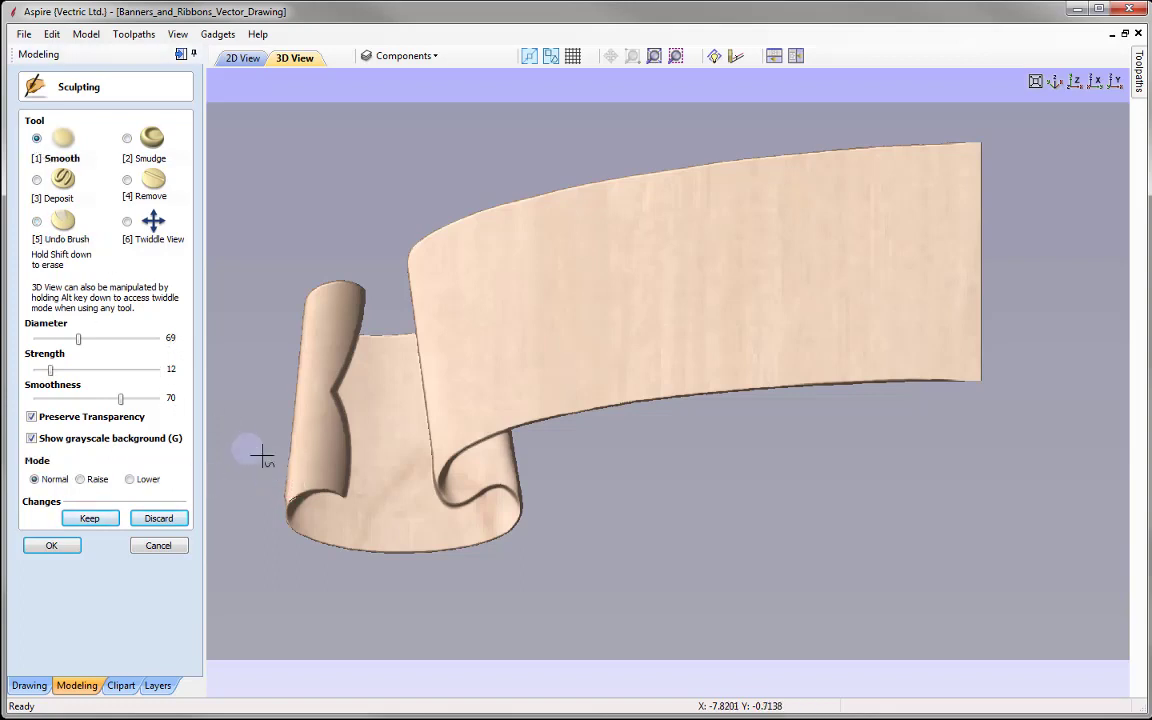
mouse_move(275, 499)
left_mouse_down()
mouse_move(300, 493)
mouse_move(292, 472)
left_mouse_up()
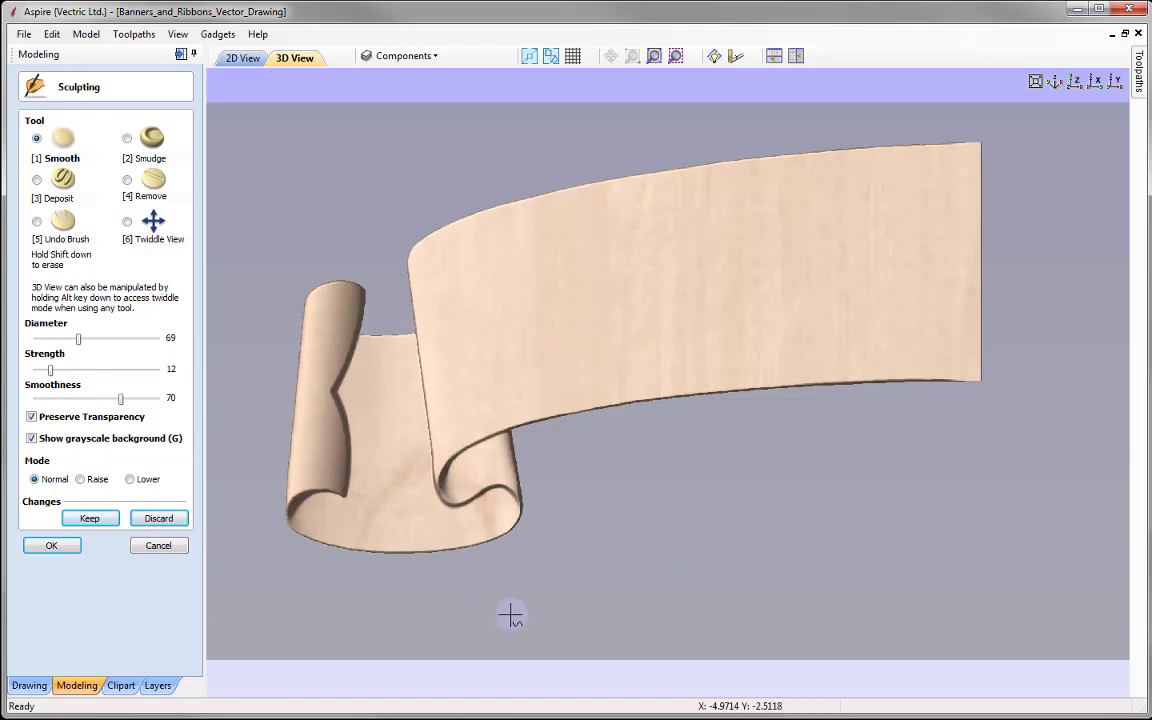
left_click(90, 519)
left_click(52, 545)
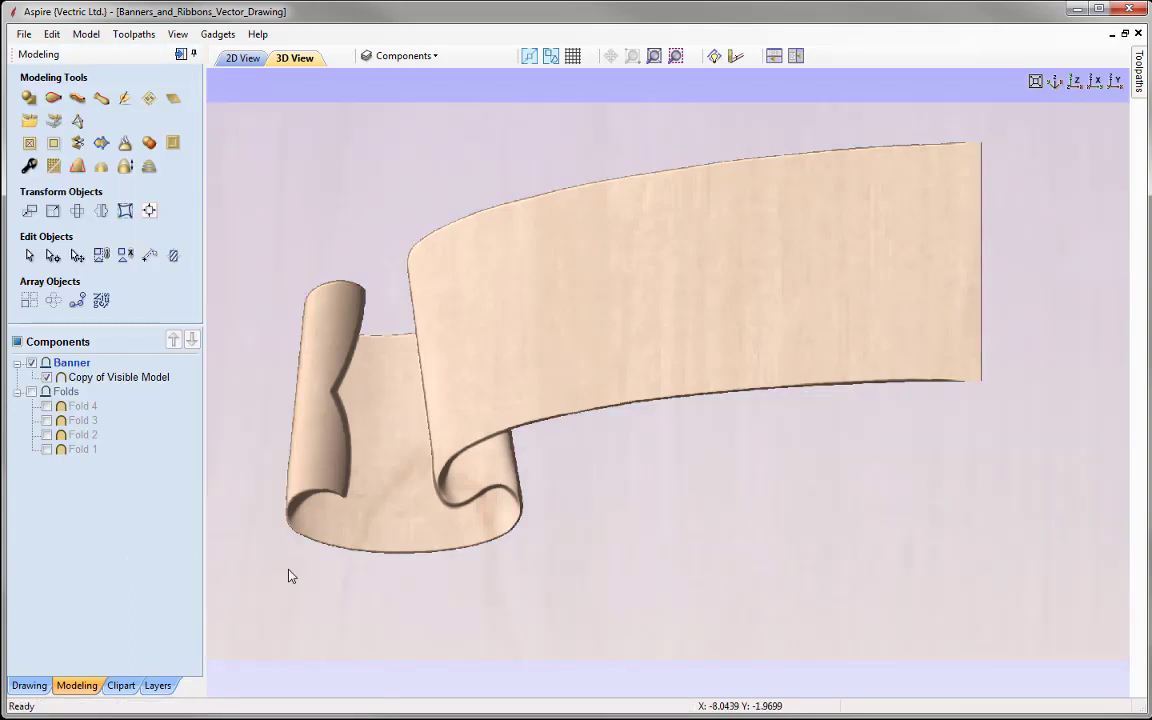
Create a horizontally mirrored copy of the sculpted banner half about the job center.
left_click(1076, 83)
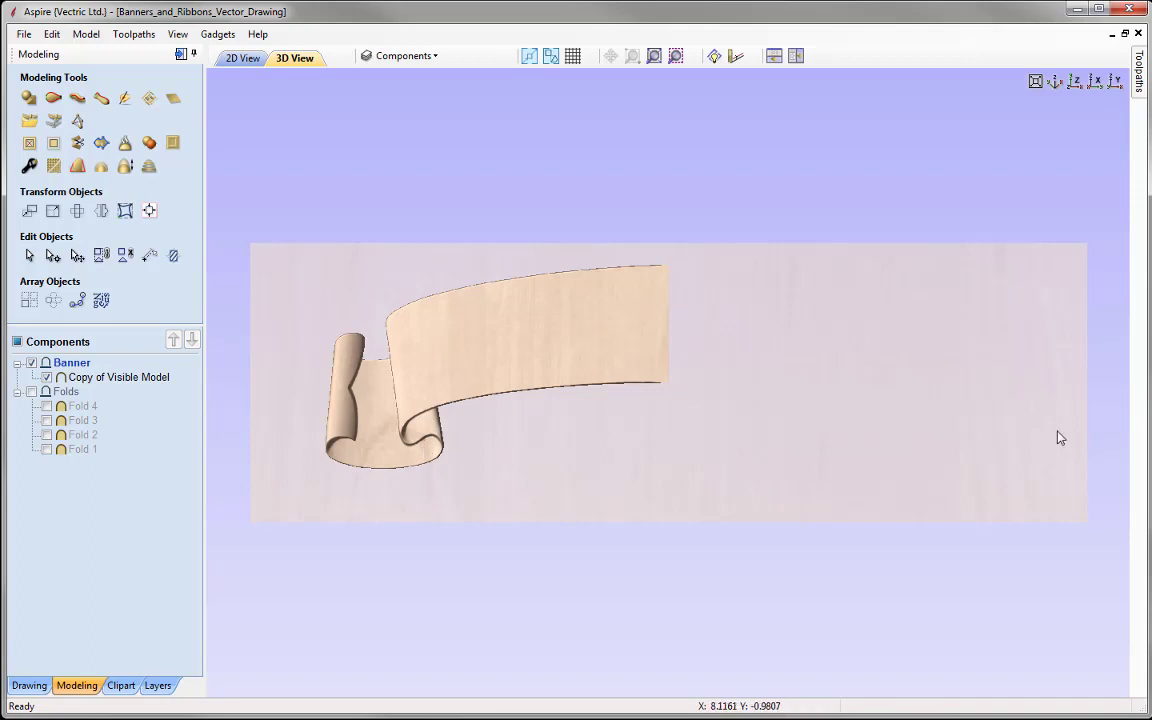
left_click(120, 377)
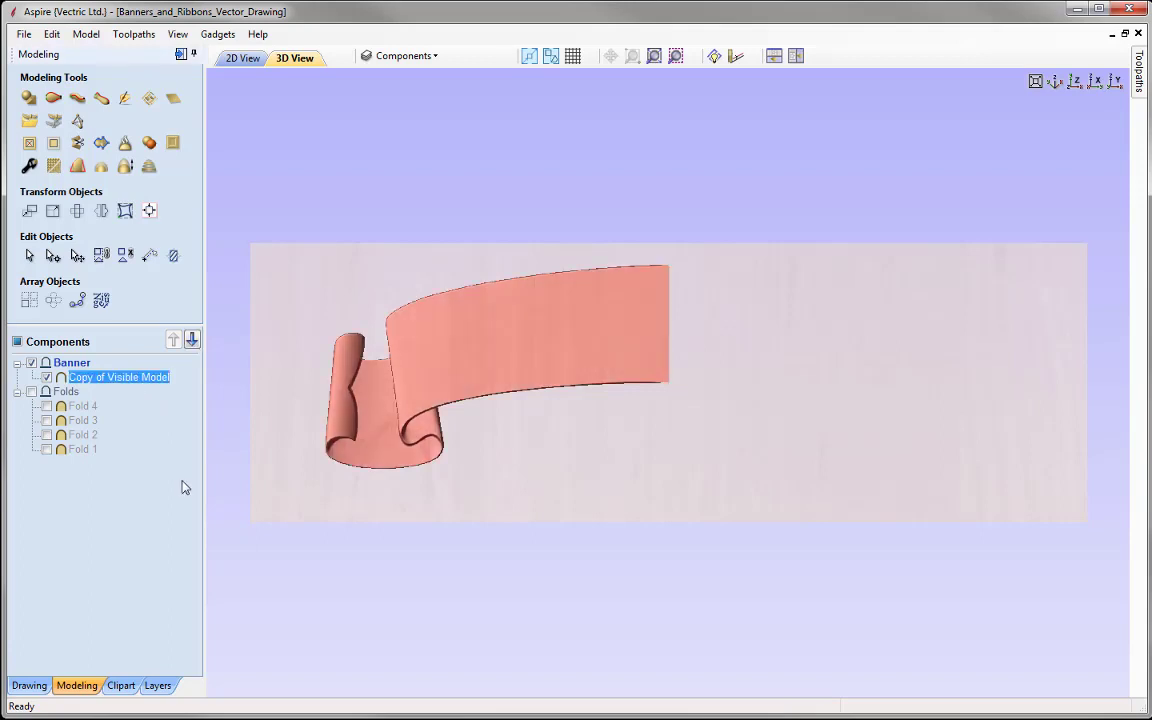
left_click(100, 211)
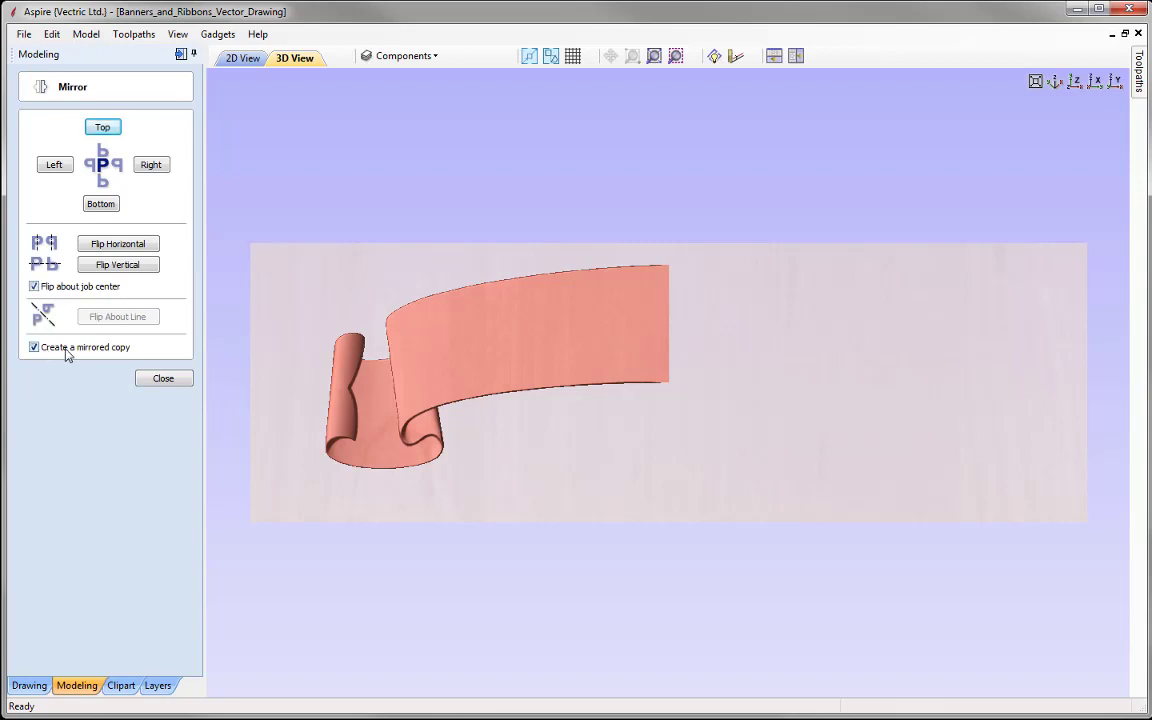
left_click(122, 246)
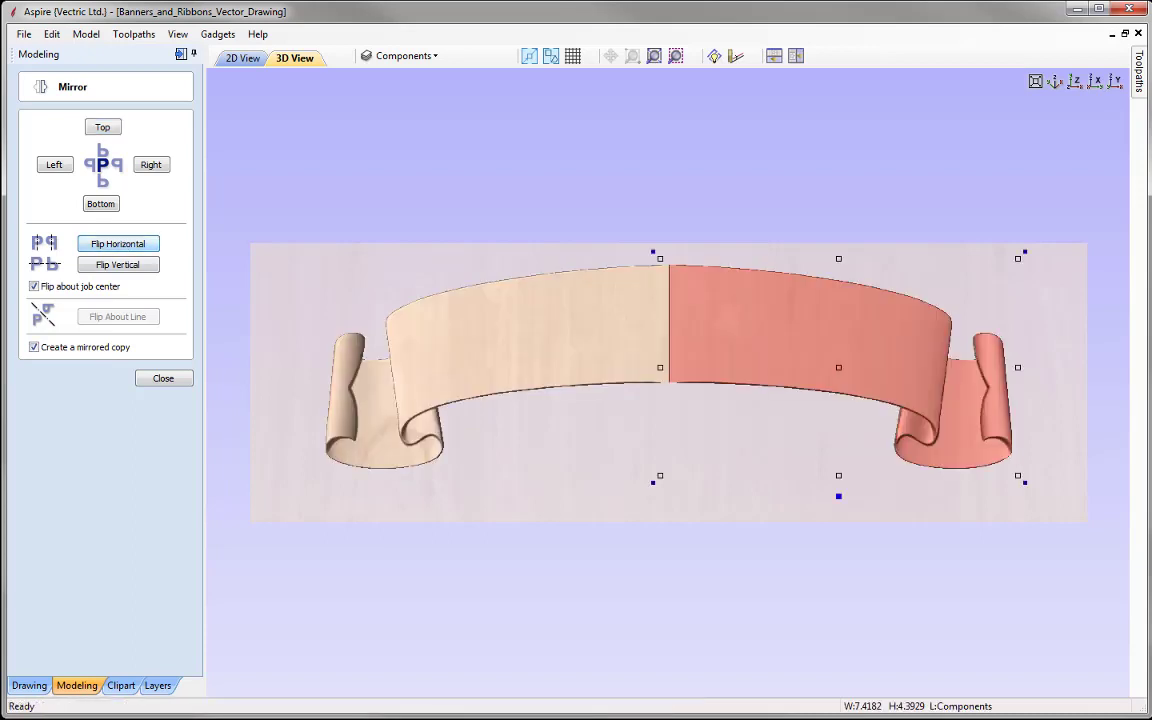
left_click(159, 380)
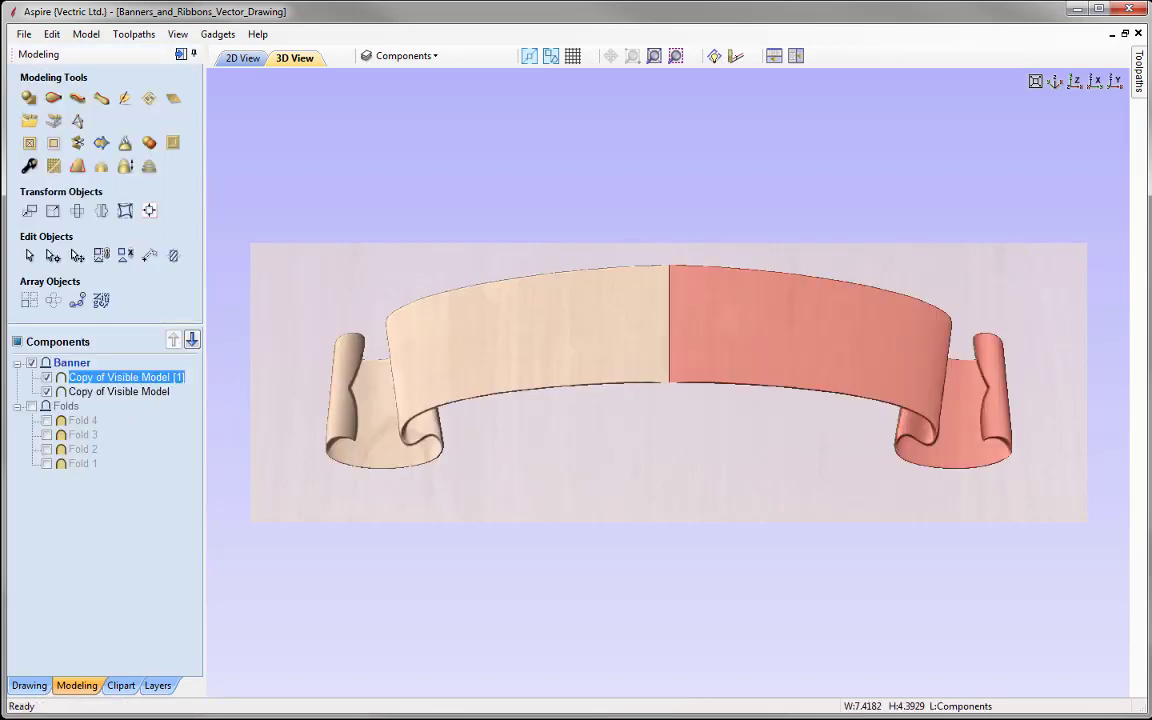
Set the combine mode of both banner halves to Merge.
left_click(97, 392, "shift")
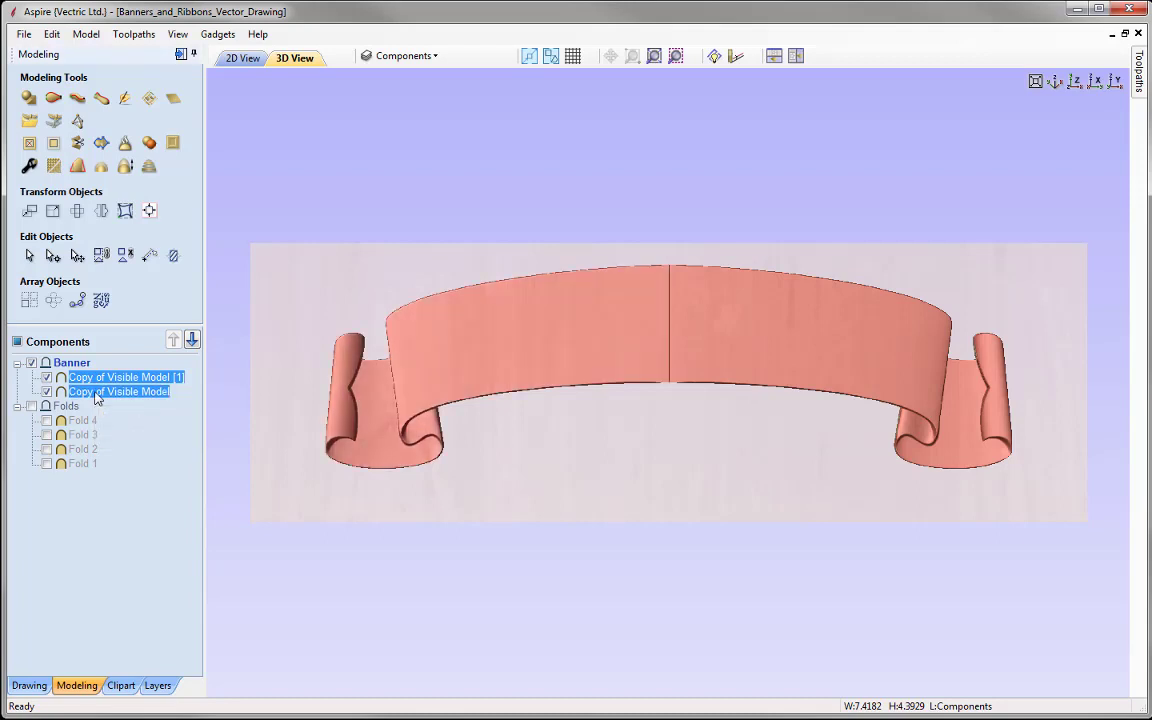
right_click(97, 398)
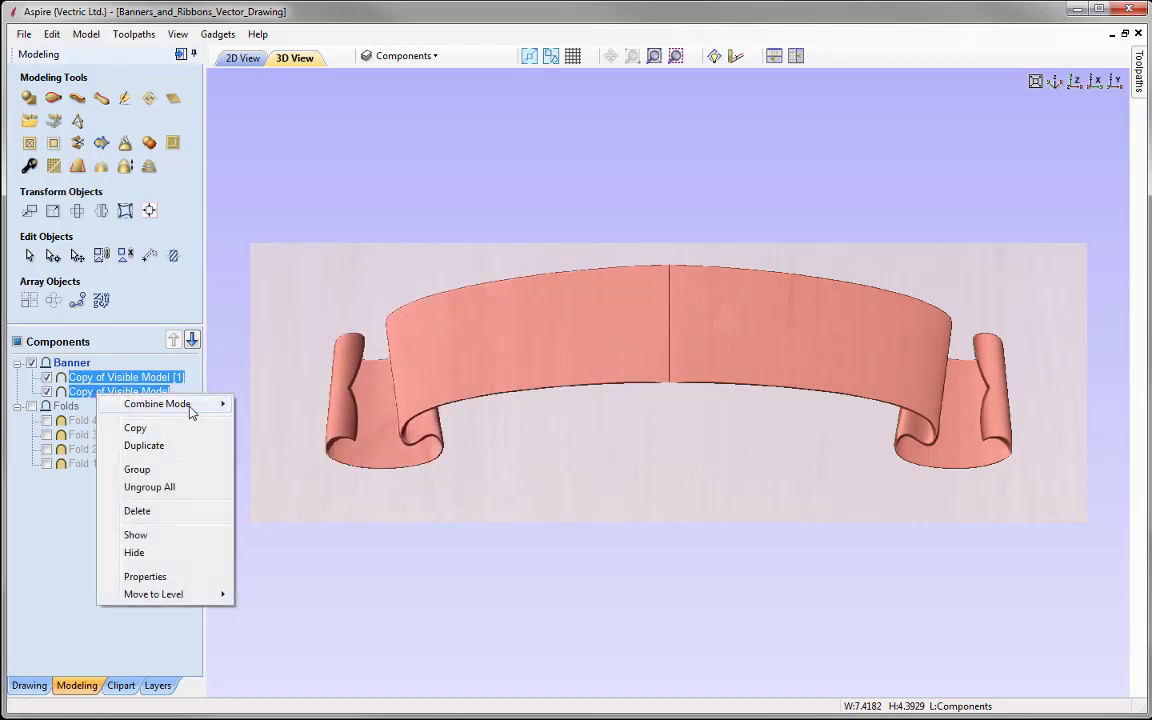
mouse_move(191, 408)
left_click(297, 443)
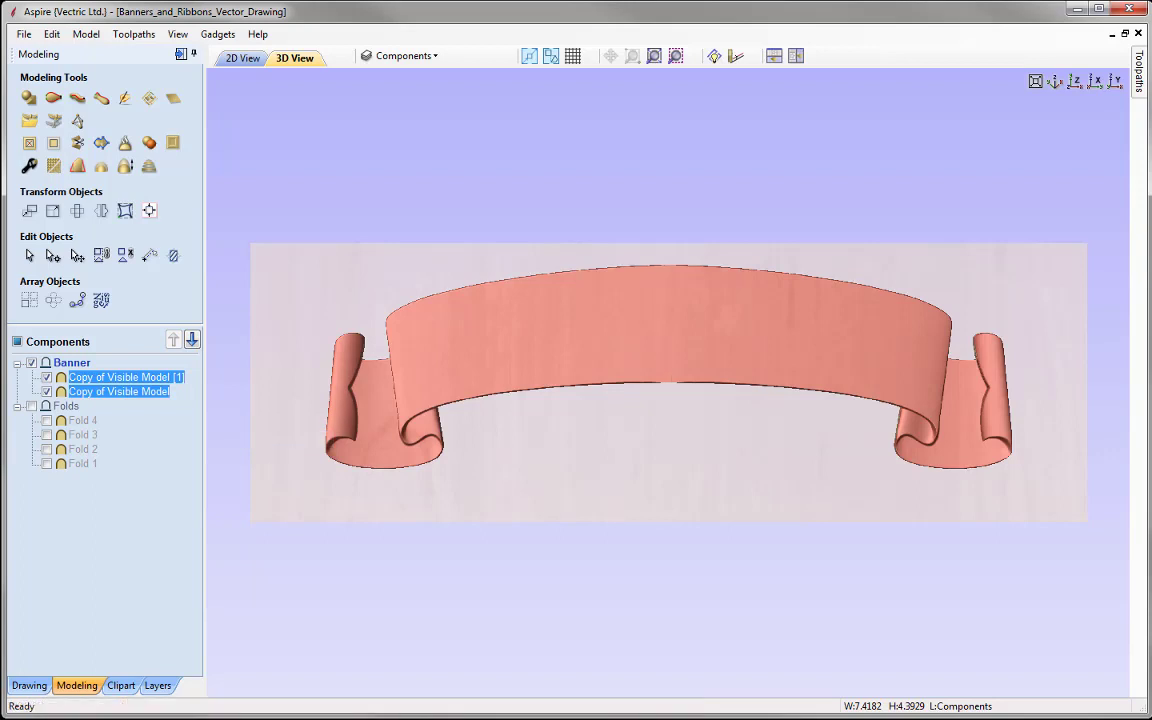
Bake the two banner halves into one component and smooth it lightly with transparency preserved.
left_click(66, 517)
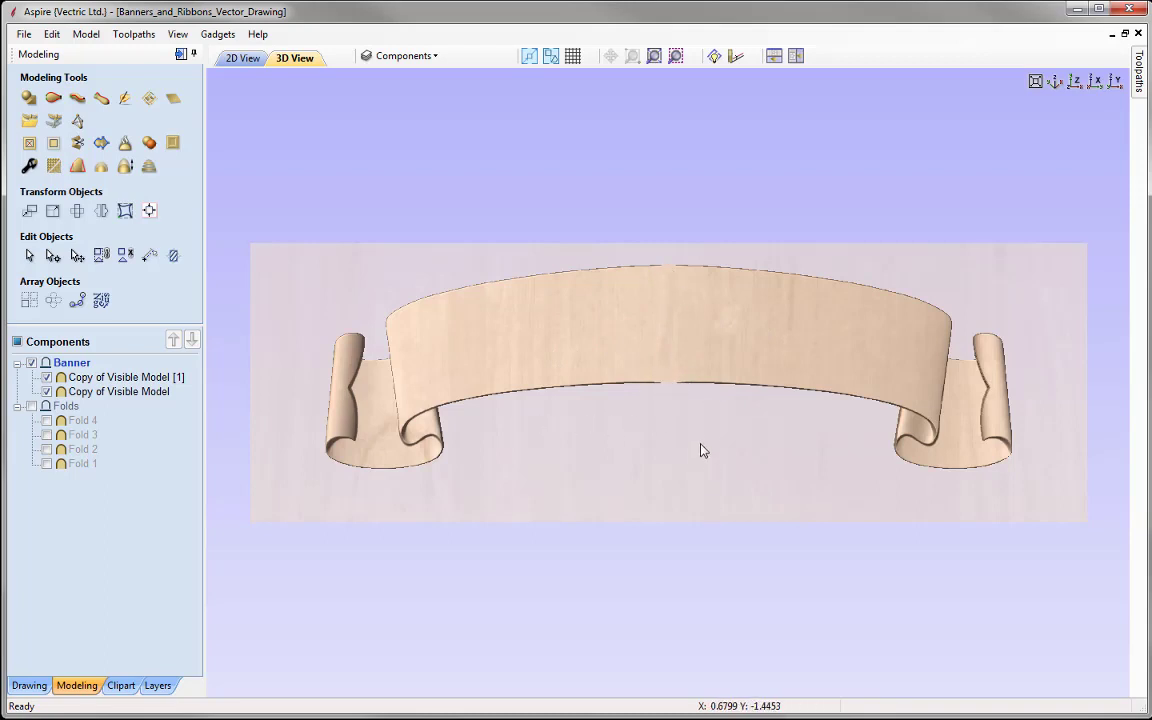
left_click(150, 378)
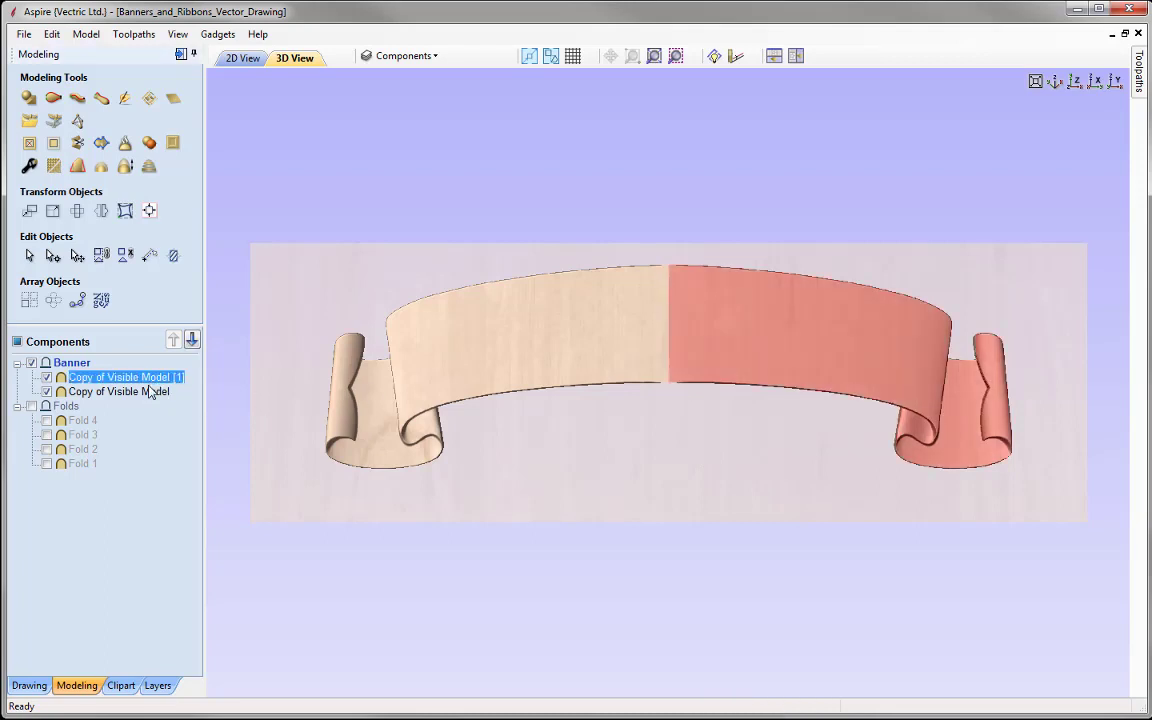
left_click(144, 392, "shift")
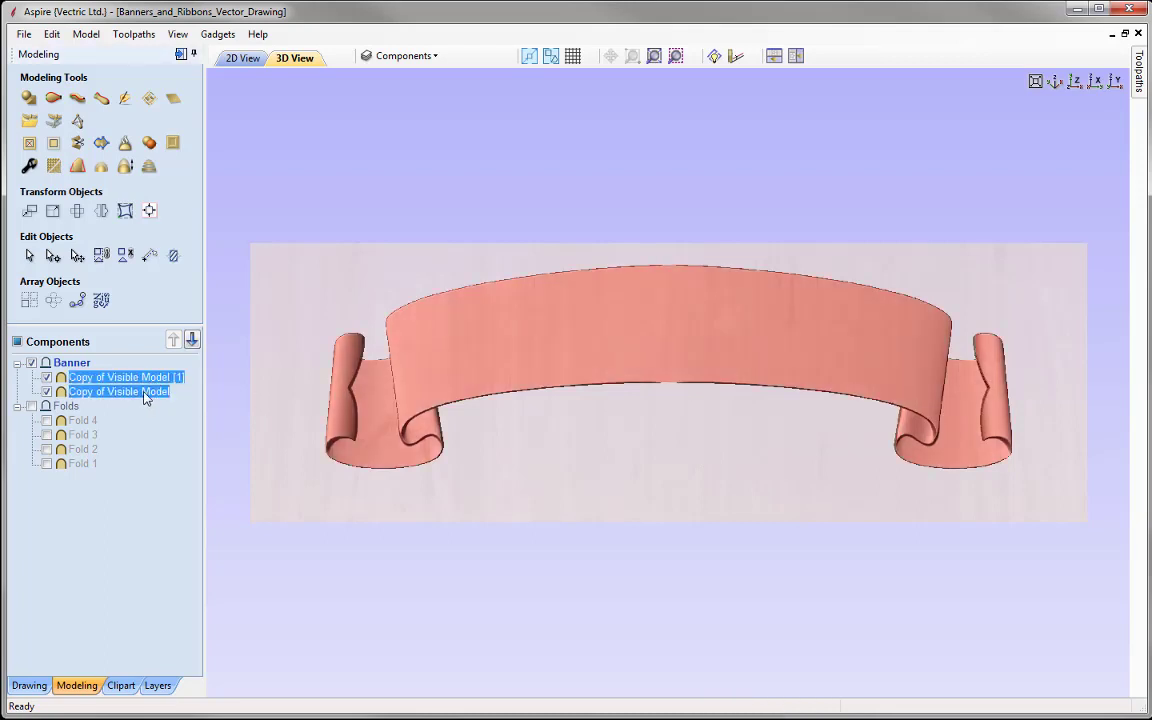
left_click(54, 167)
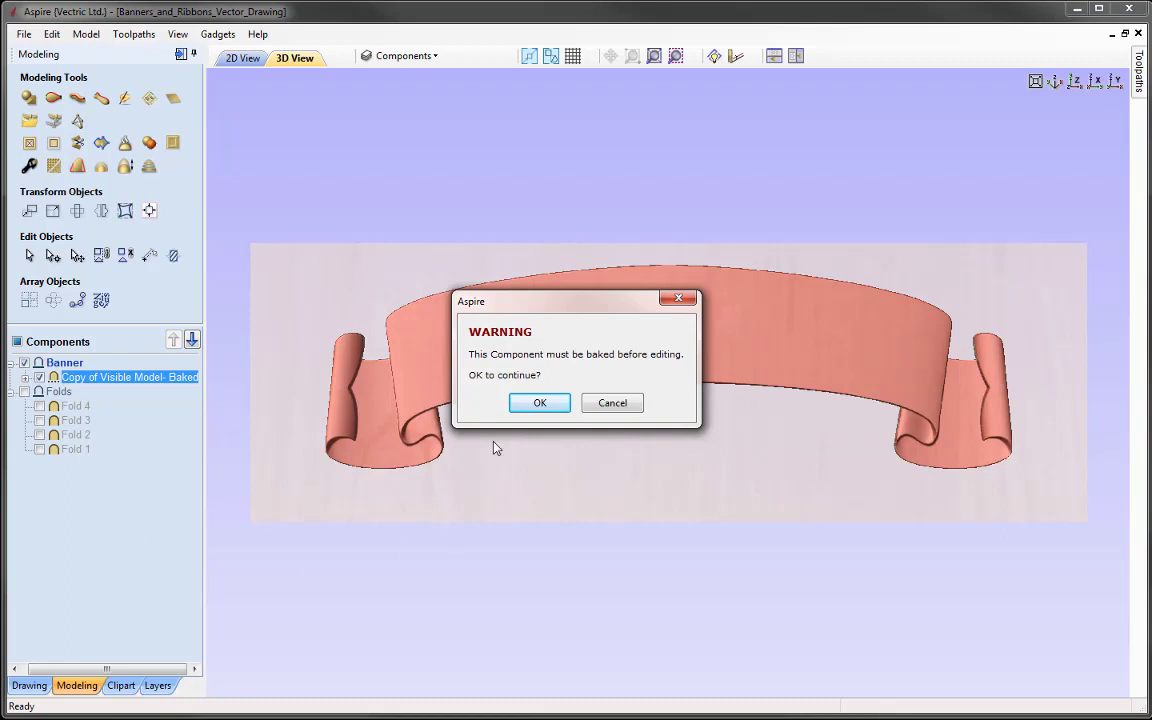
left_click(540, 404)
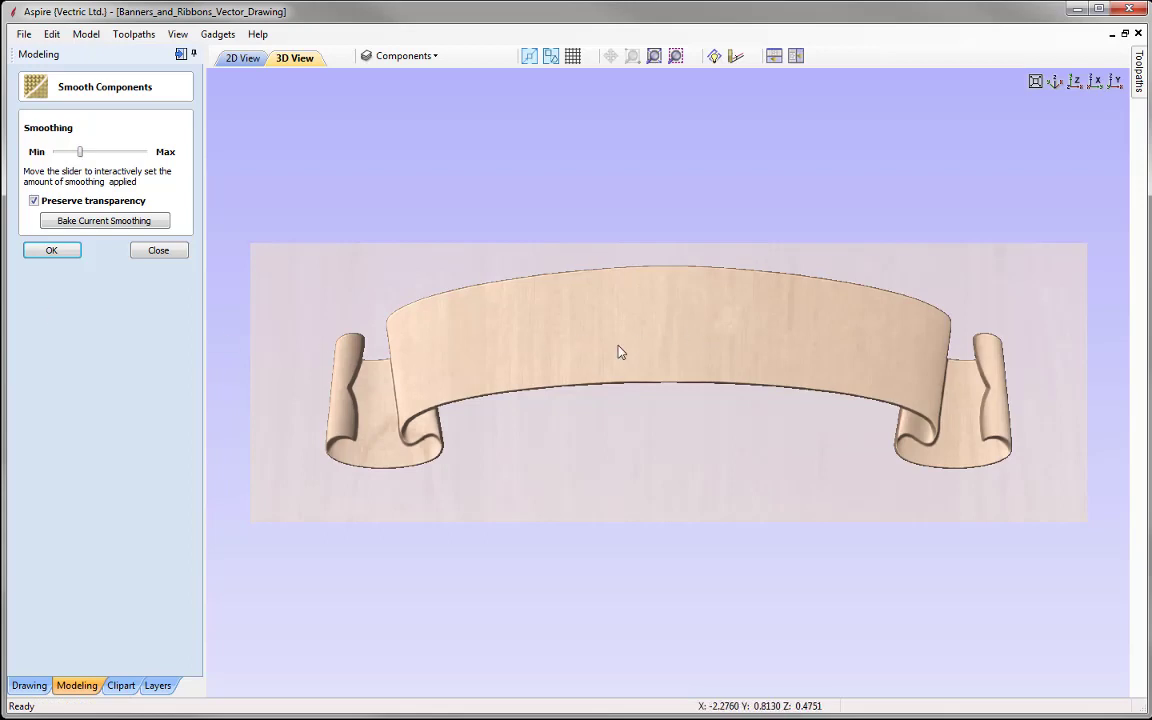
left_click(53, 251)
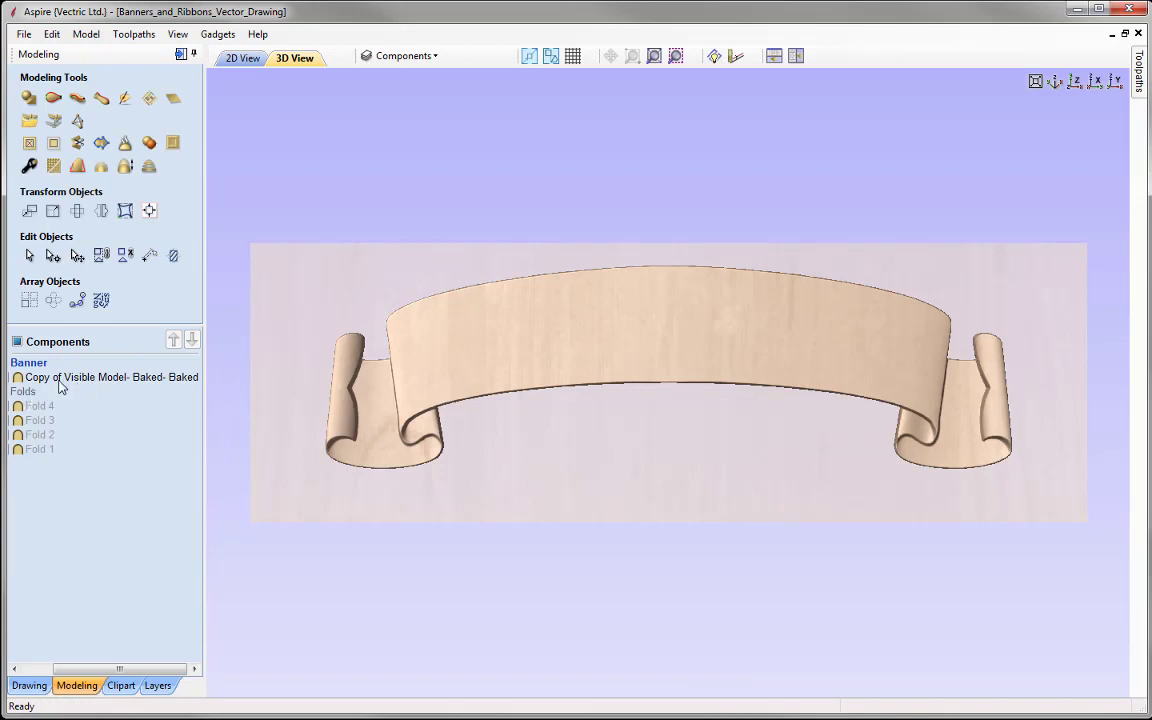
Rename the baked component on the Banner level as Banner.
mouse_move(76, 386)
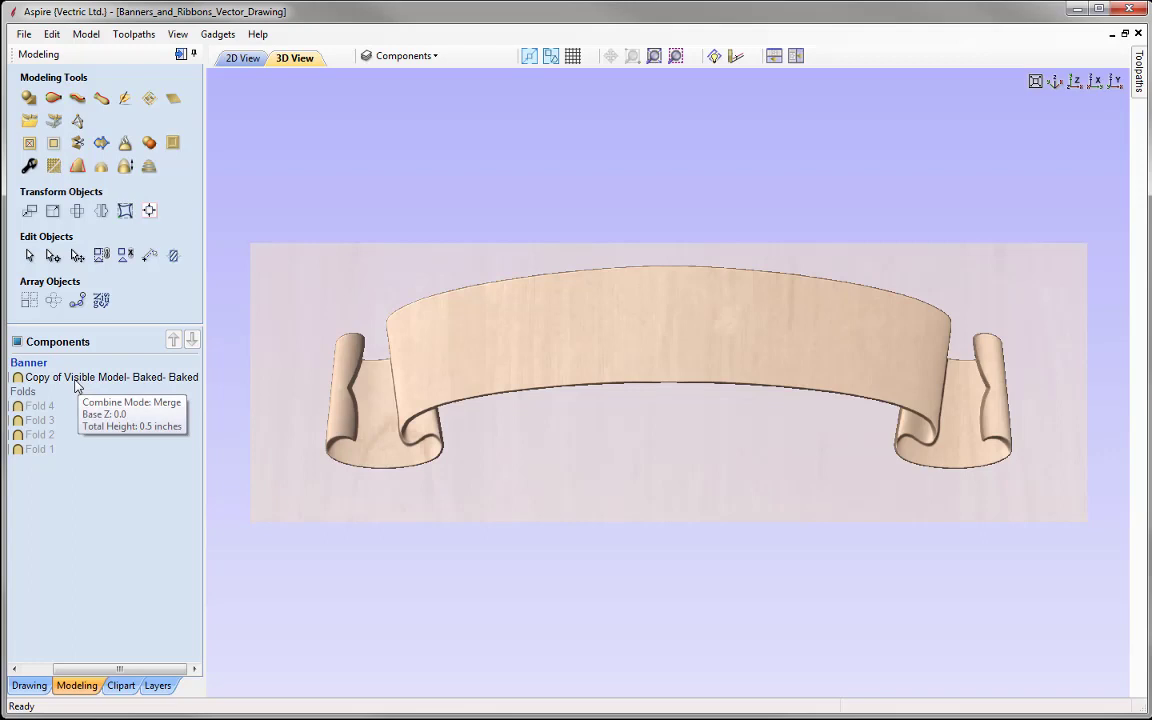
right_click(76, 386)
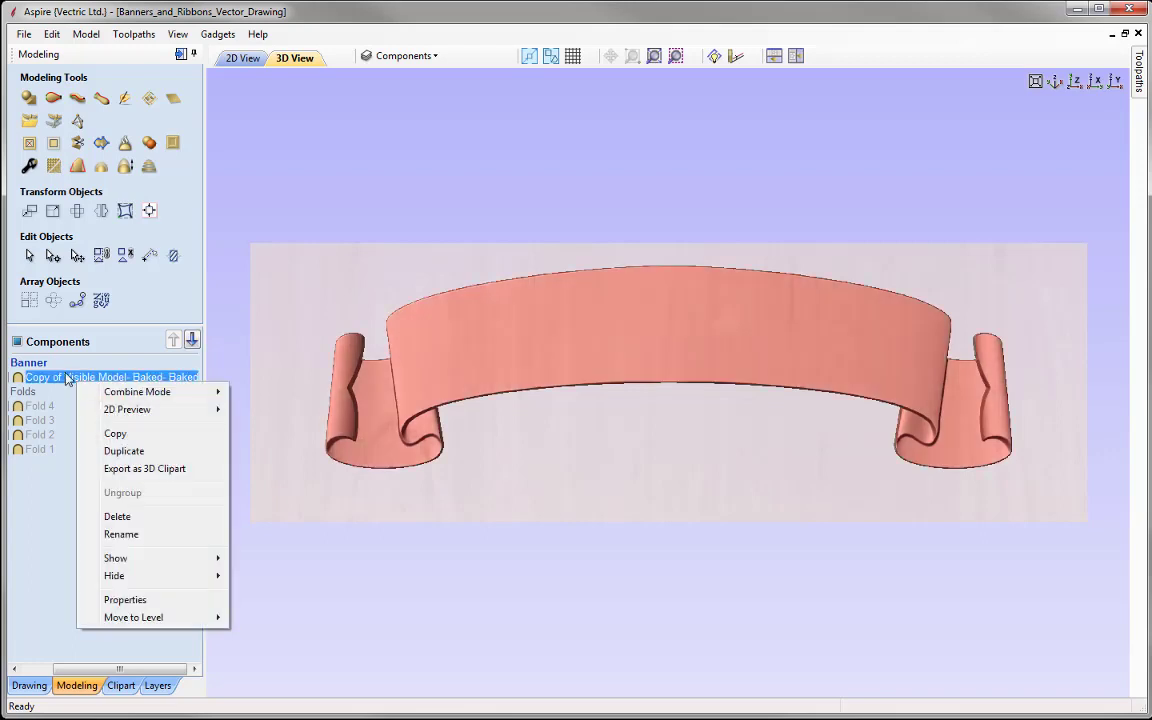
left_click(122, 535)
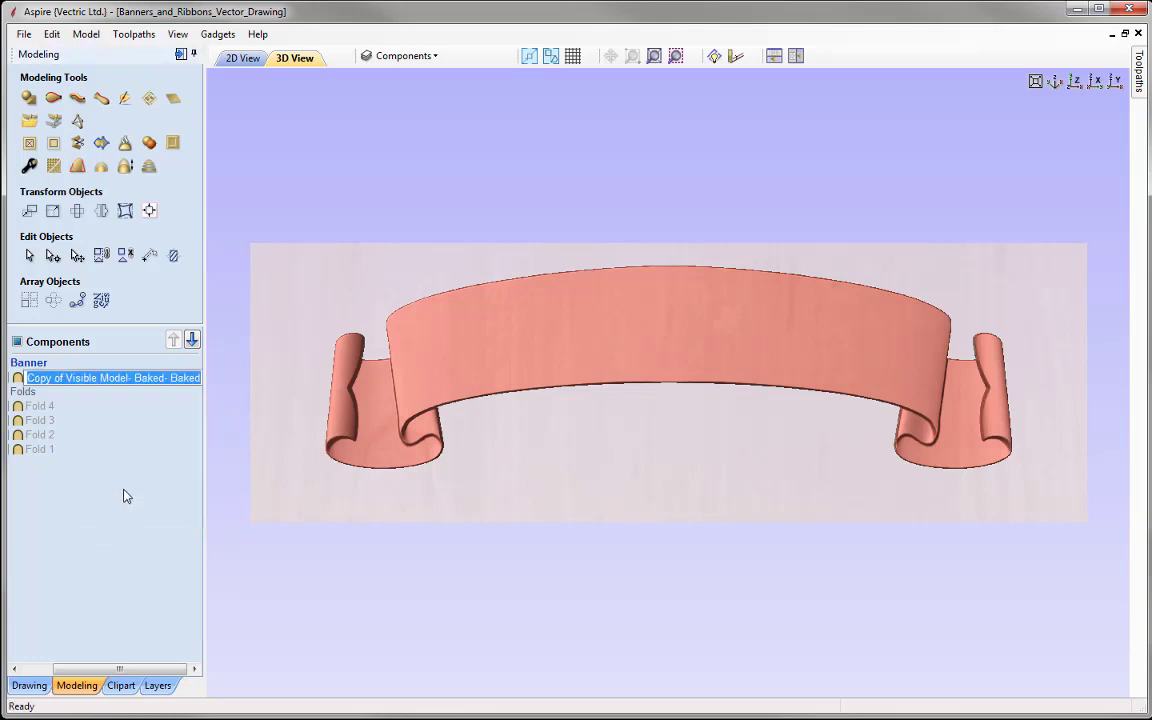
key("BackSpace")
type("Banner")
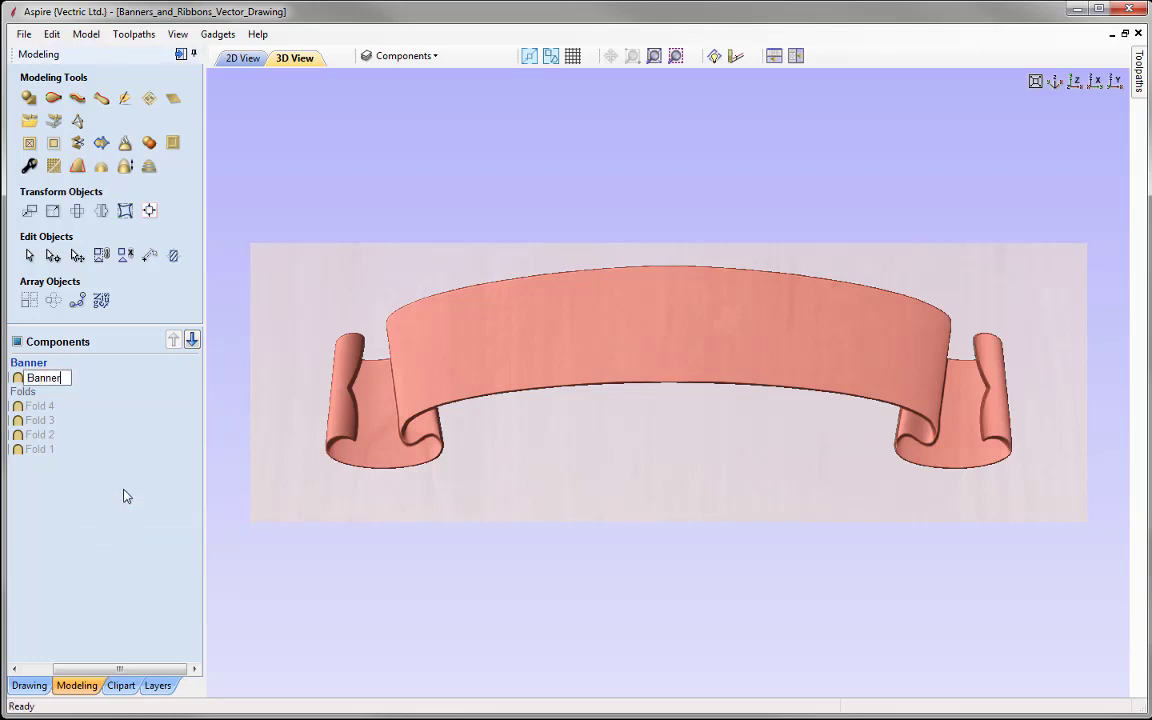
left_click(125, 496)
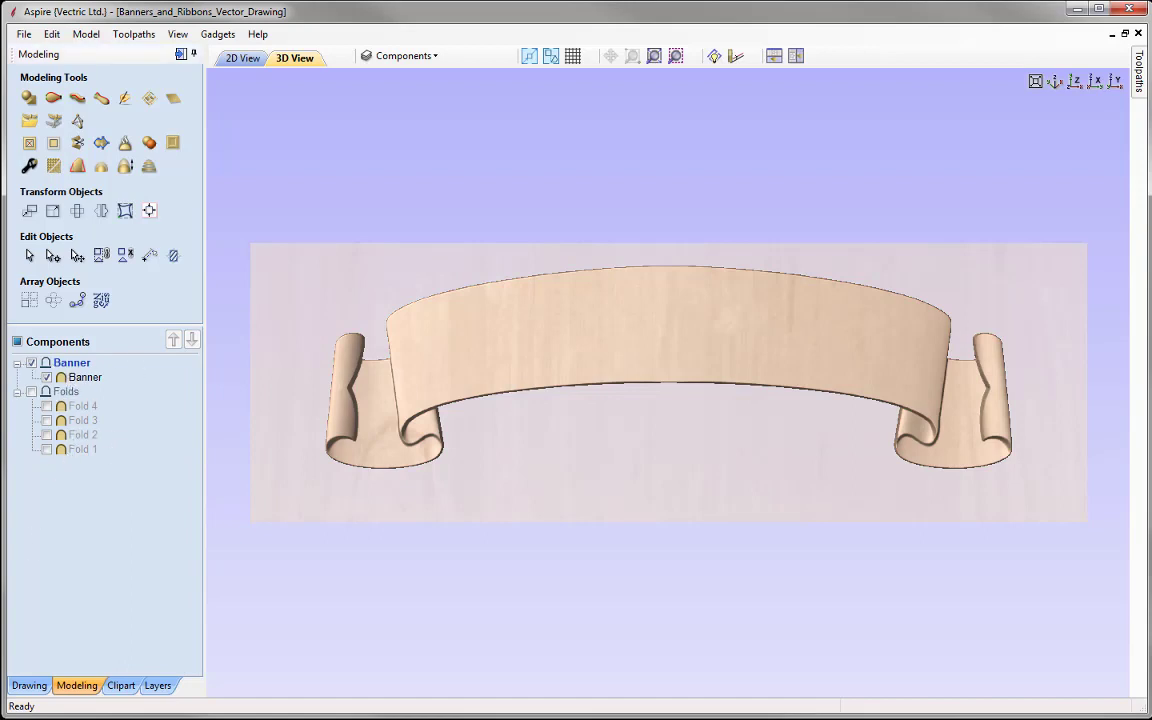
Save the project as a new Aspire file named Banners_and_Ribbons_3D_Modeling.crv3d in the Banners_and_Ribbons_FILES folder.
left_click_drag(715, 458, 715, 368)
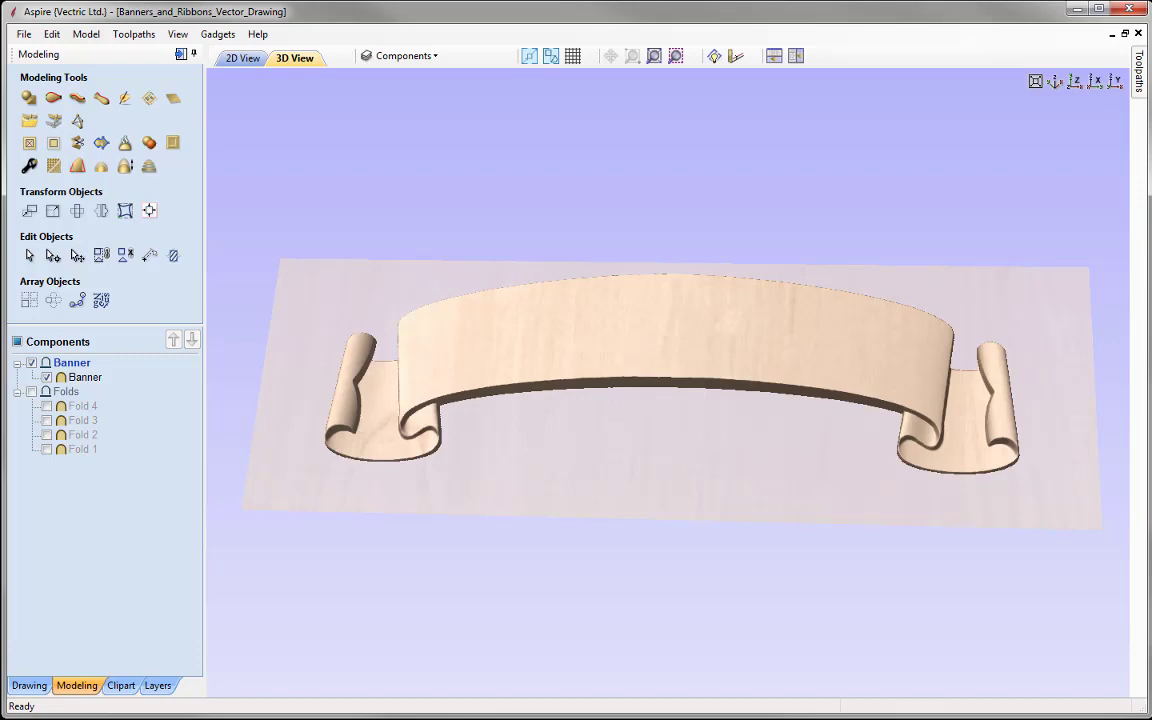
left_click(24, 36)
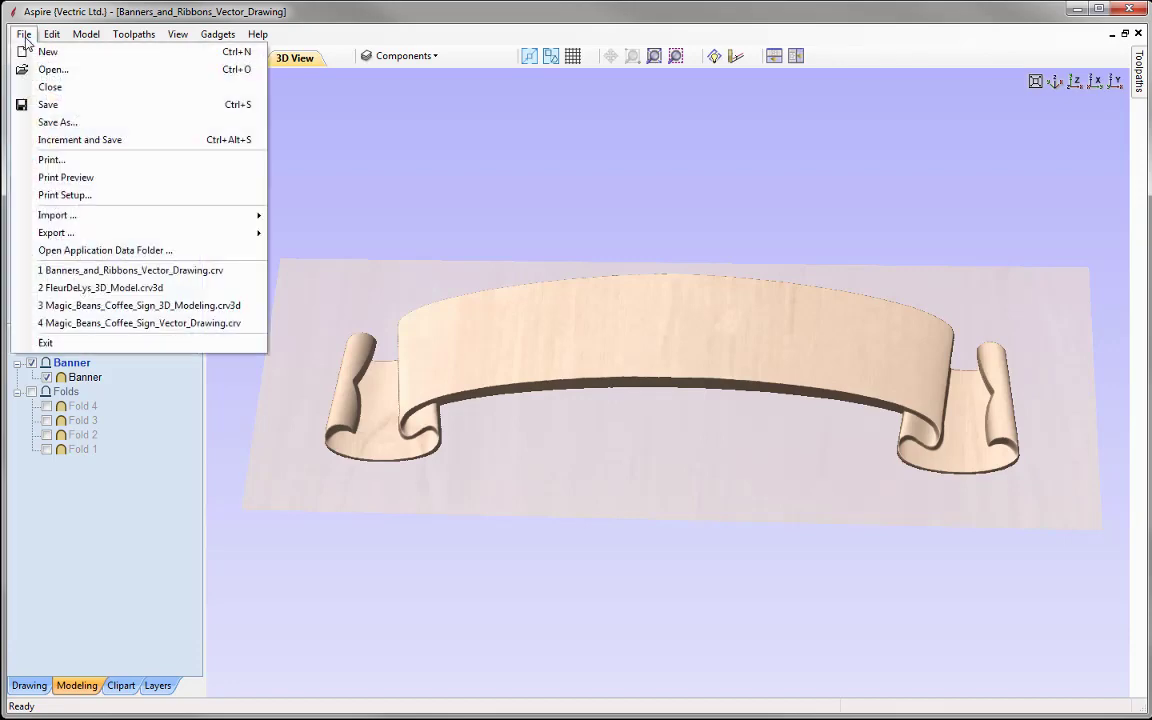
left_click(60, 122)
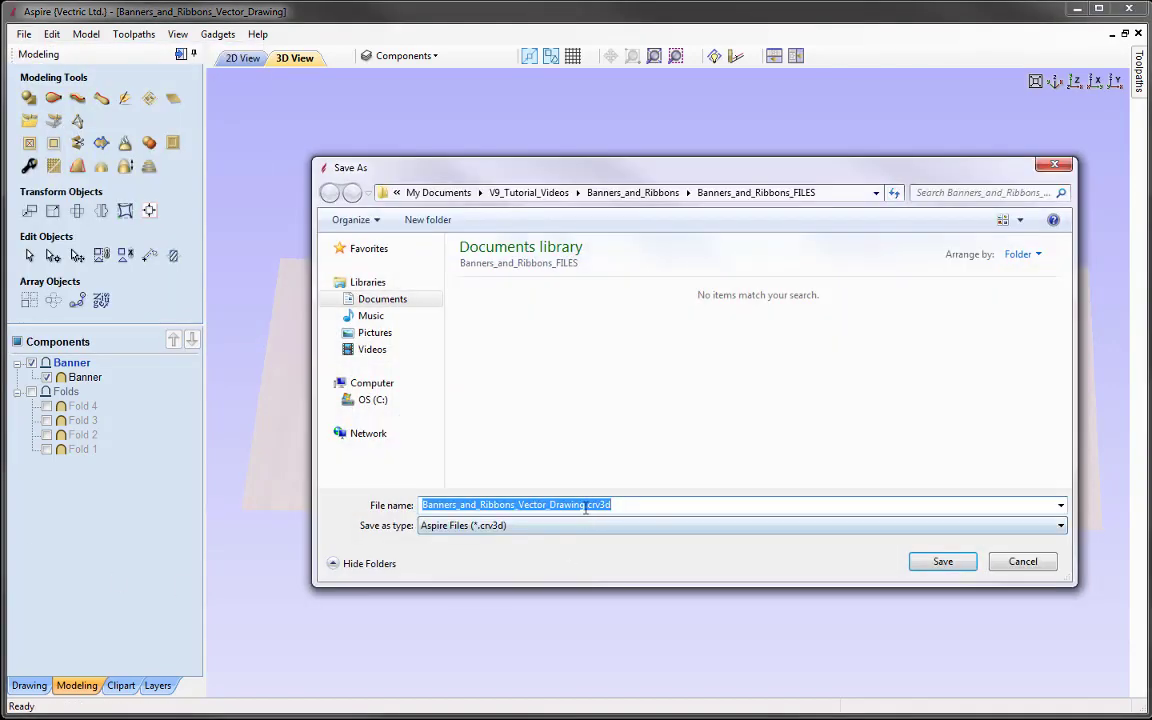
left_click(585, 505)
left_click_drag(585, 505, 518, 505)
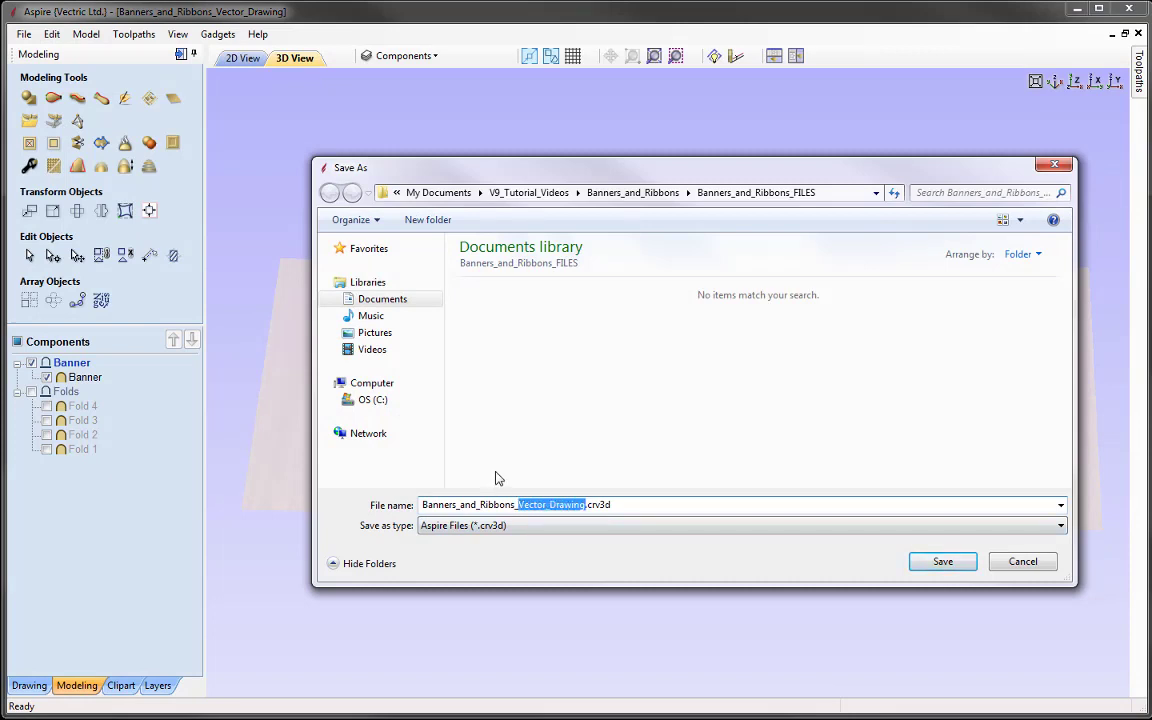
type("3D_")
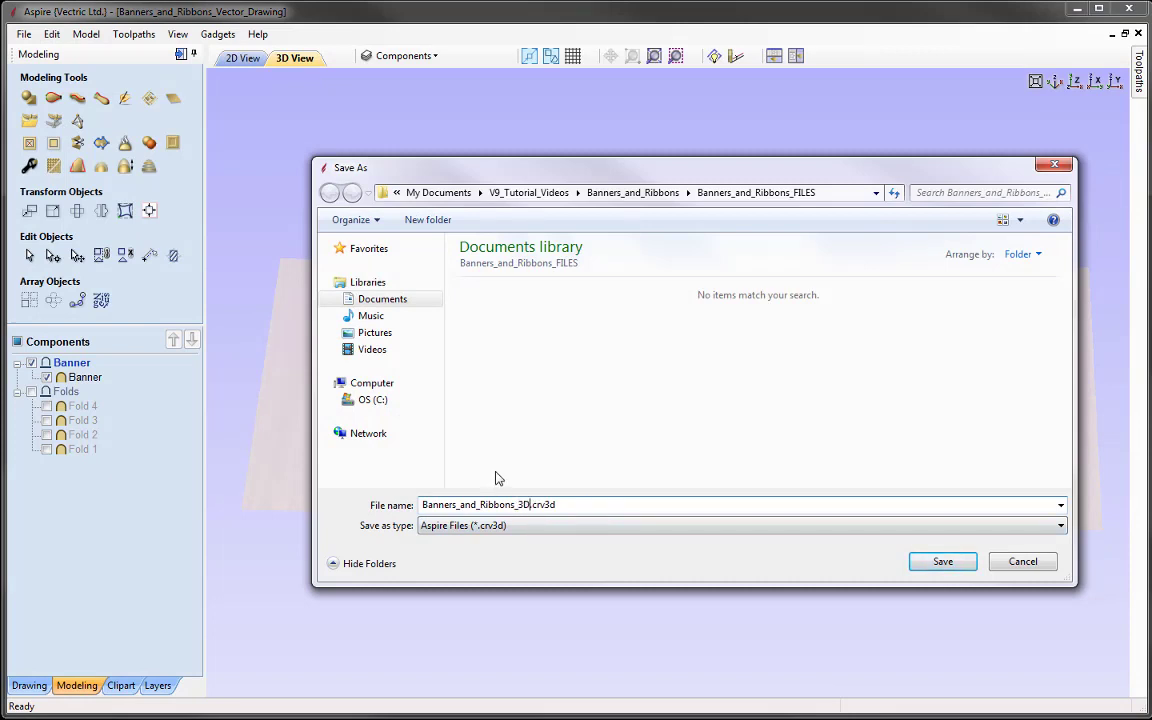
type("Modeling")
left_click(931, 561)
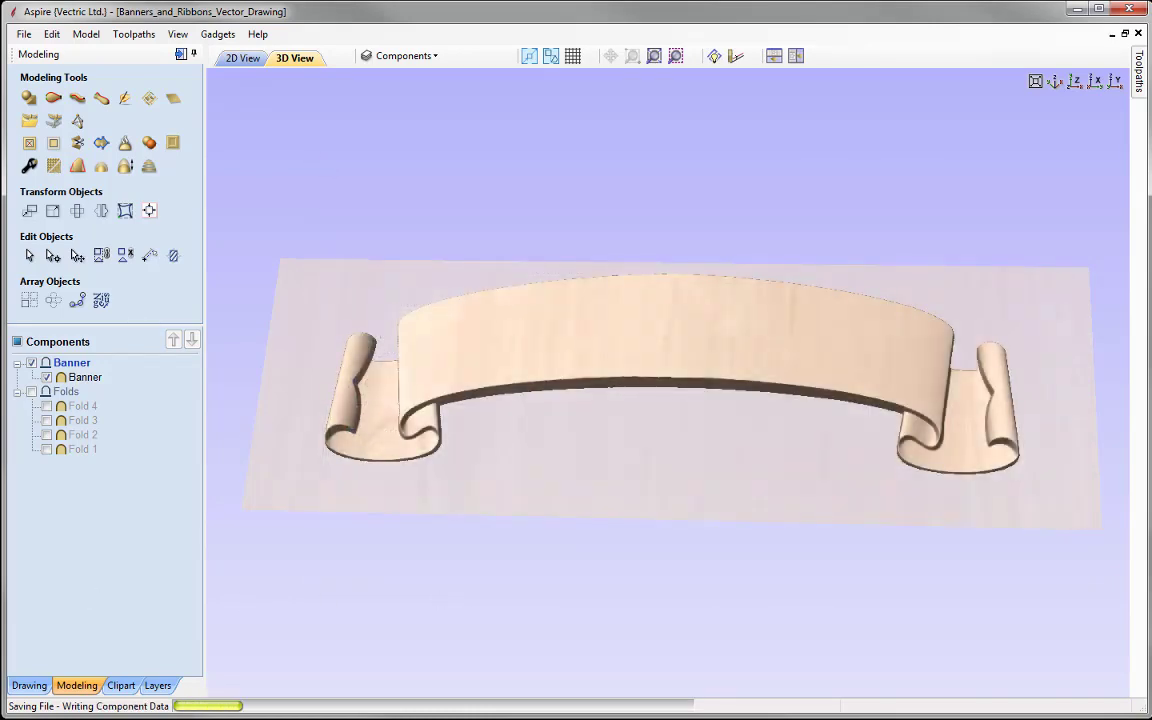